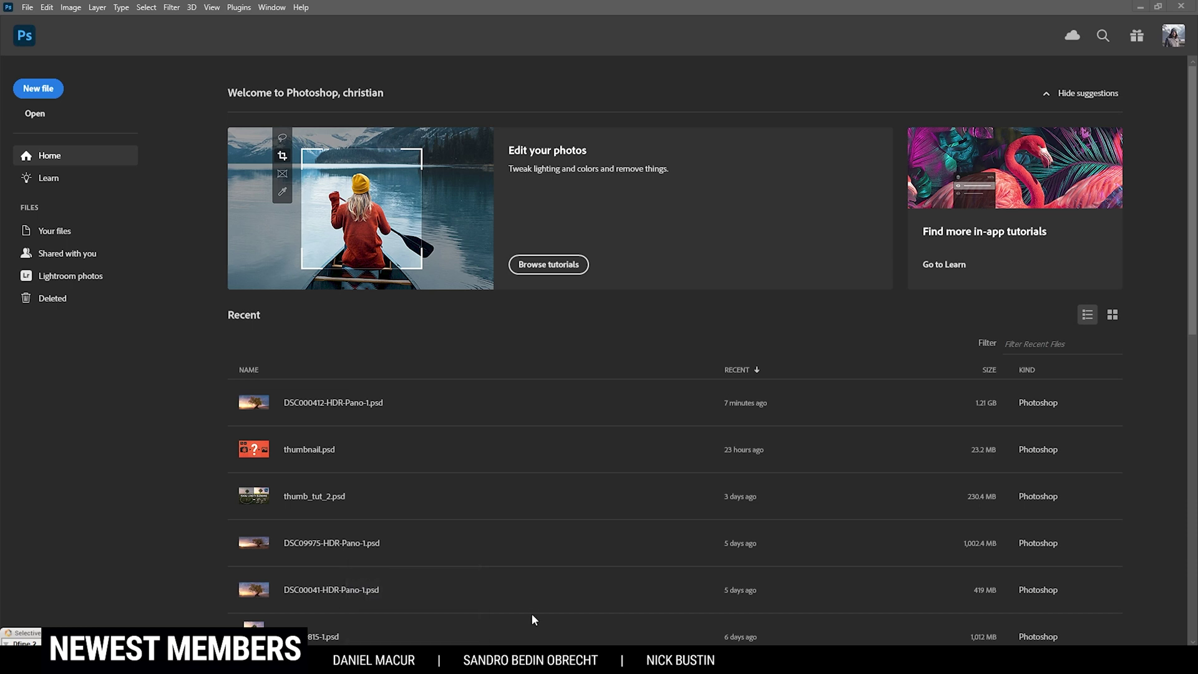
Bring up the HDR Panorama folder of 24 ARW raw frames in File Explorer
{"action": "key", "text": "alt+Tab"}
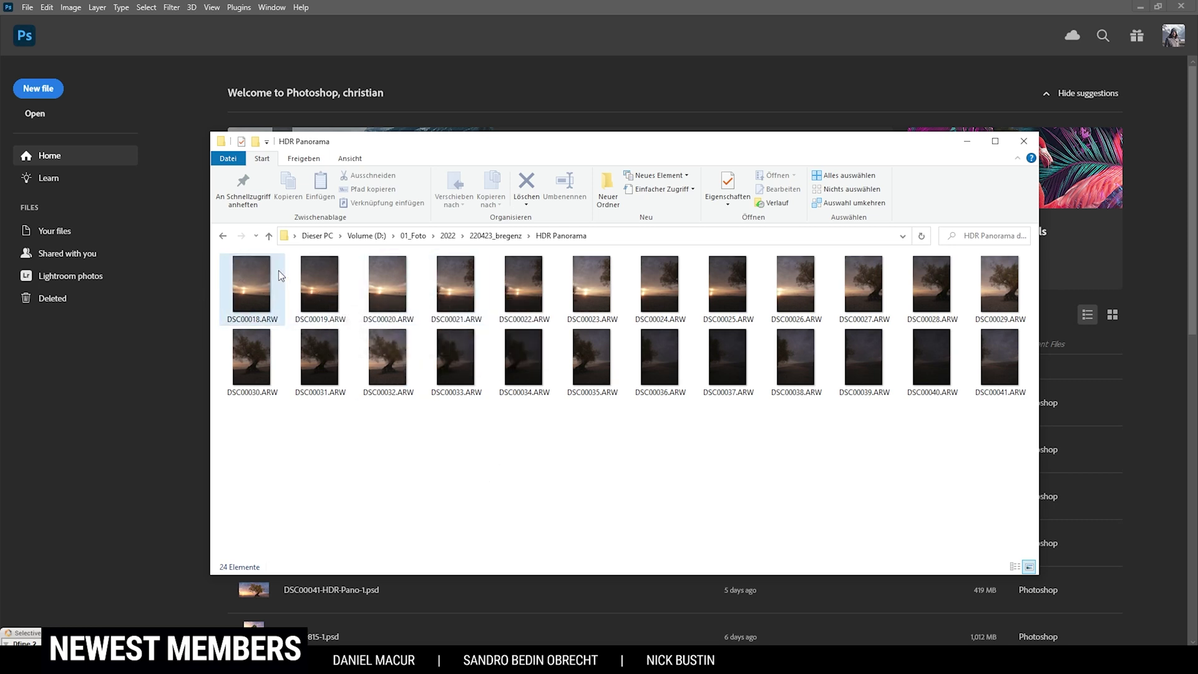
Select all 24 ARW frames from DSC00018 to the last file and drag them into Photoshop's Camera Raw
{"action": "left_click_drag", "start_coordinate": [462, 148], "coordinate": [454, 151]}
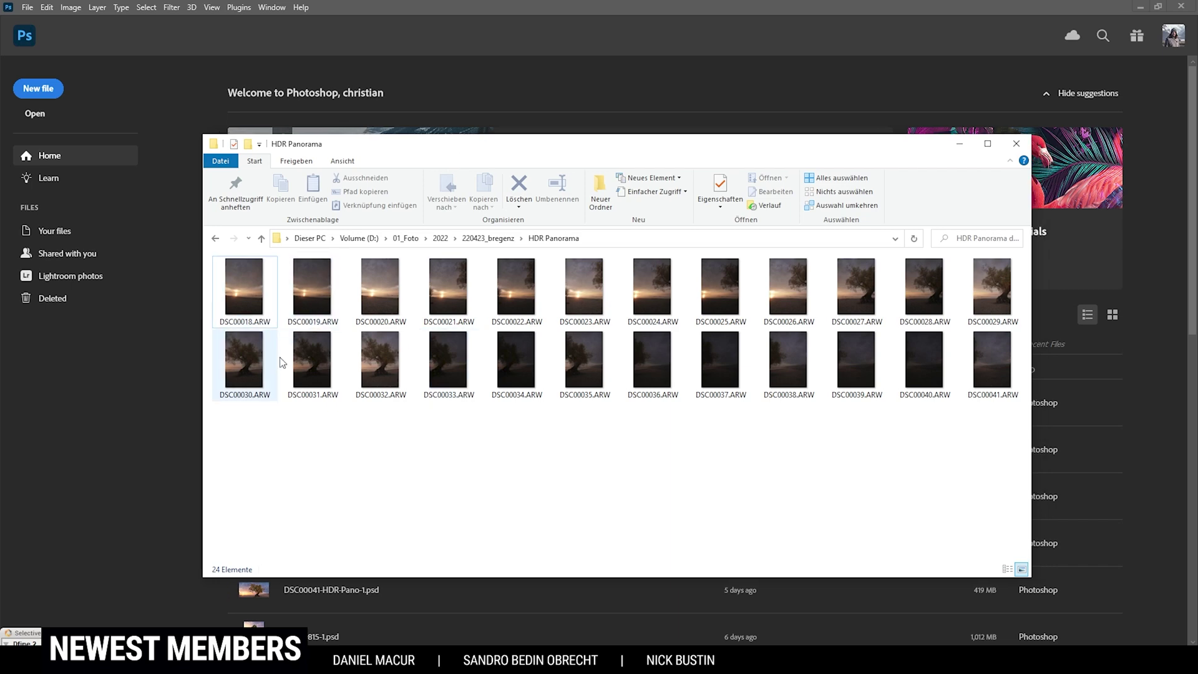
{"action": "left_click", "coordinate": [265, 291]}
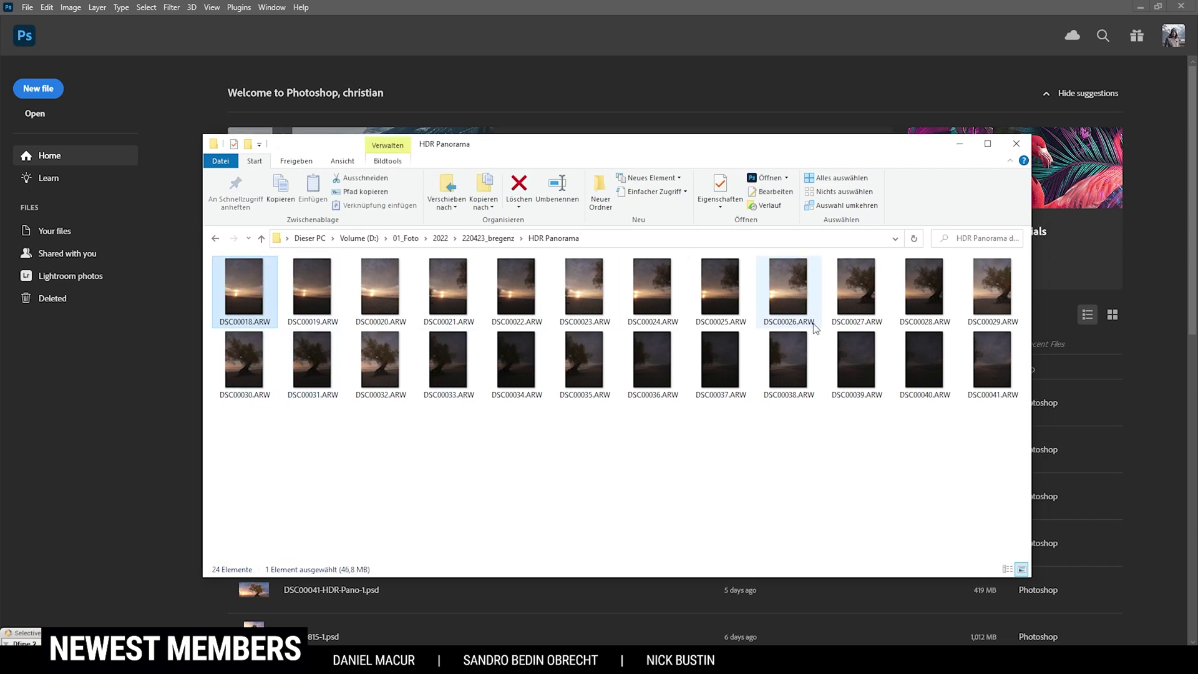
{"action": "left_click", "coordinate": [992, 361], "text": "shift"}
{"action": "left_click_drag", "start_coordinate": [245, 318], "coordinate": [435, 92]}
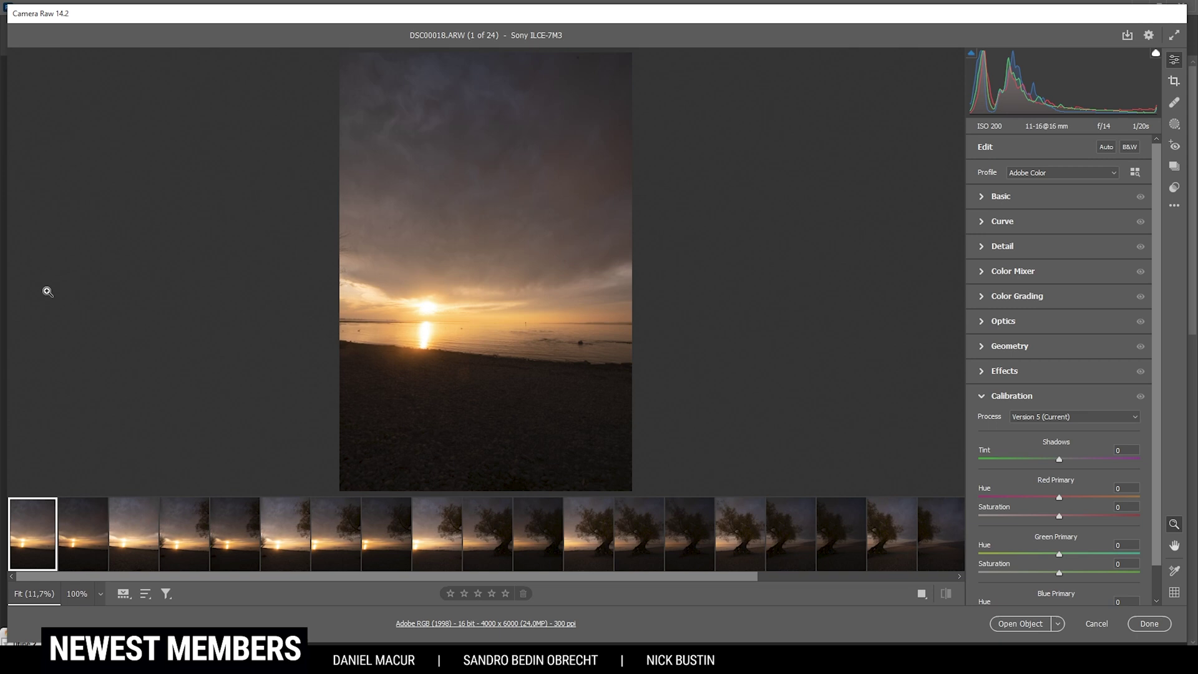
Expand the Basic panel, test the Exposure slider, and reset Exposure to 0.00
{"action": "mouse_move", "coordinate": [63, 549]}
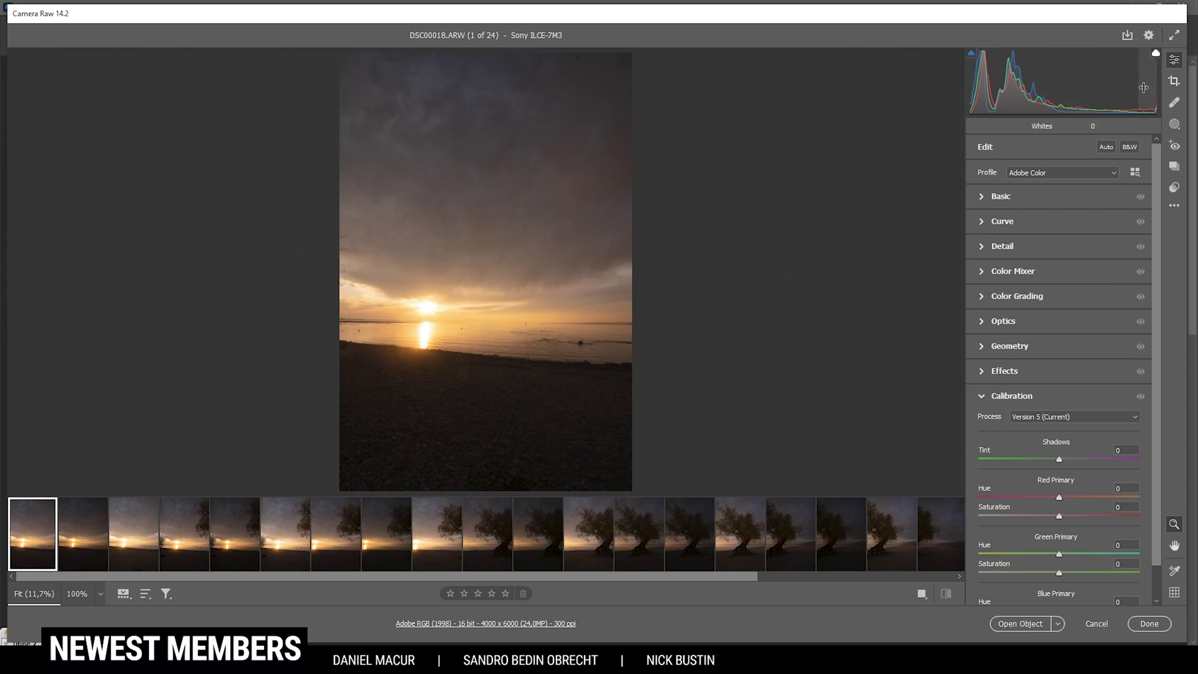
{"action": "left_click", "coordinate": [980, 198]}
{"action": "left_click_drag", "start_coordinate": [1063, 296], "coordinate": [1080, 295]}
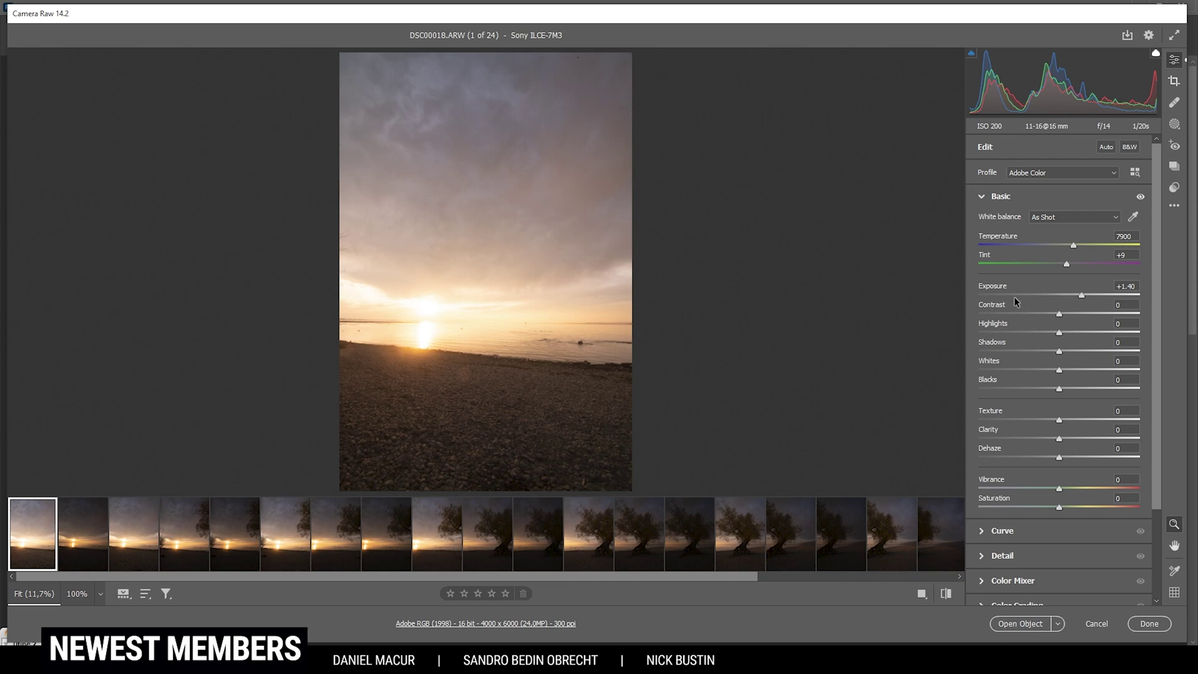
{"action": "double_click", "coordinate": [1084, 296]}
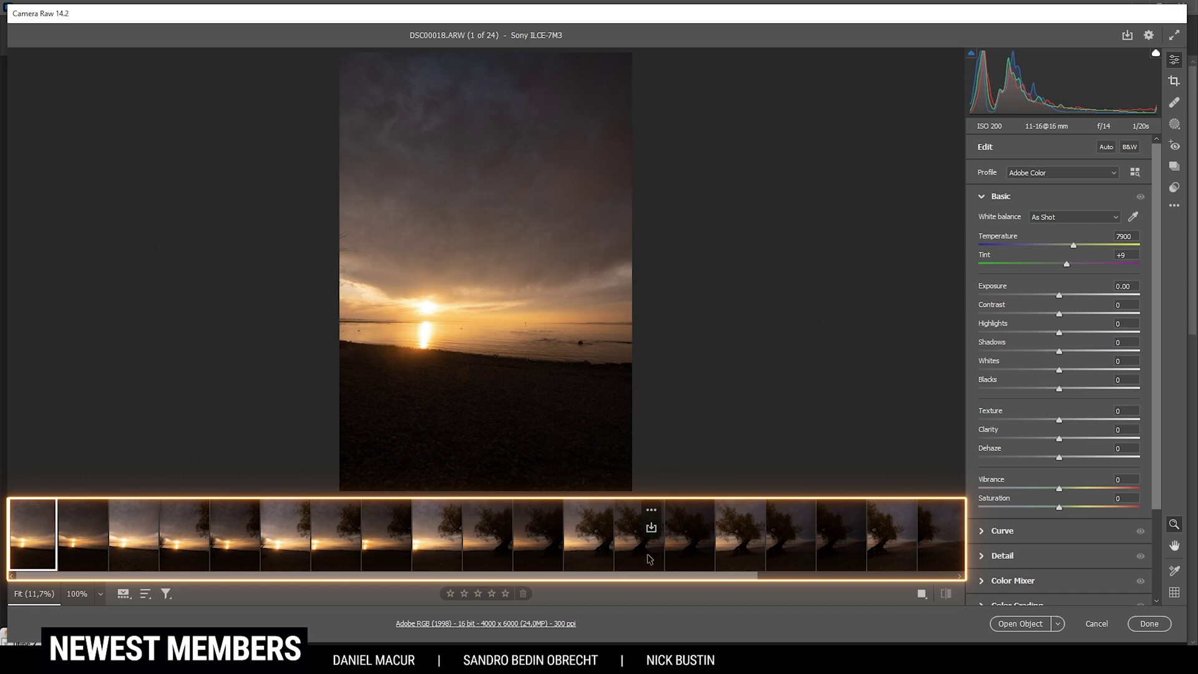
Select all 24 frames in the filmstrip for merging
{"action": "mouse_move", "coordinate": [30, 555]}
{"action": "left_click_drag", "start_coordinate": [36, 580], "coordinate": [282, 594]}
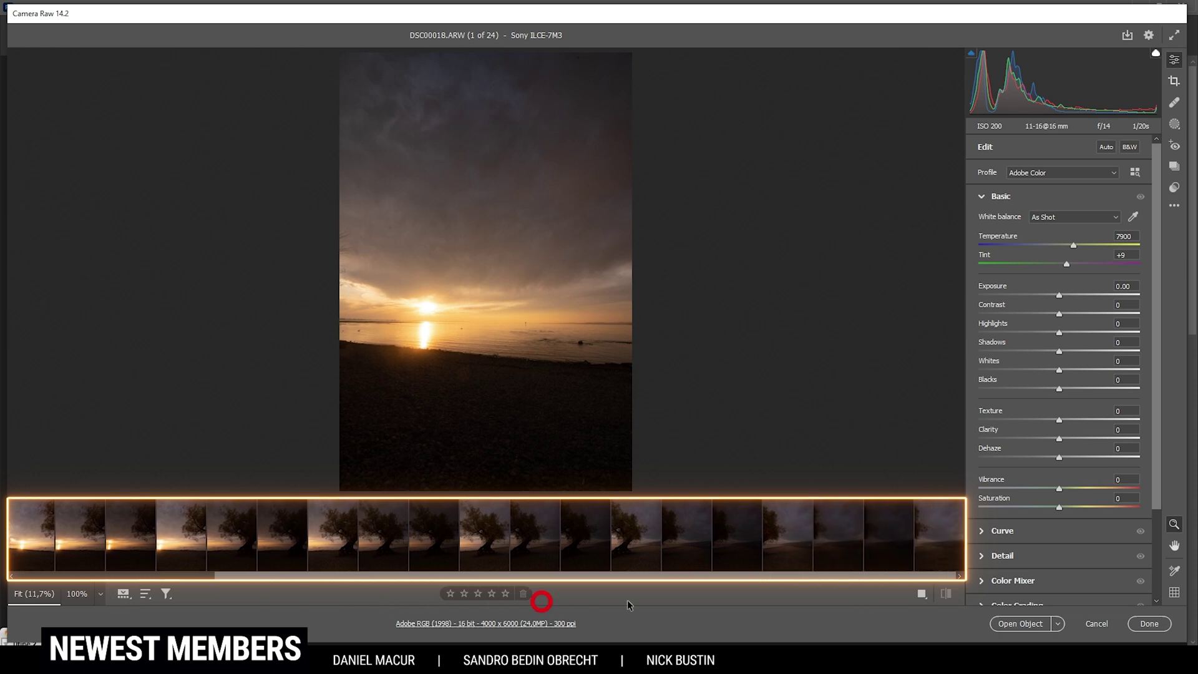
{"action": "left_click", "coordinate": [934, 555], "text": "shift"}
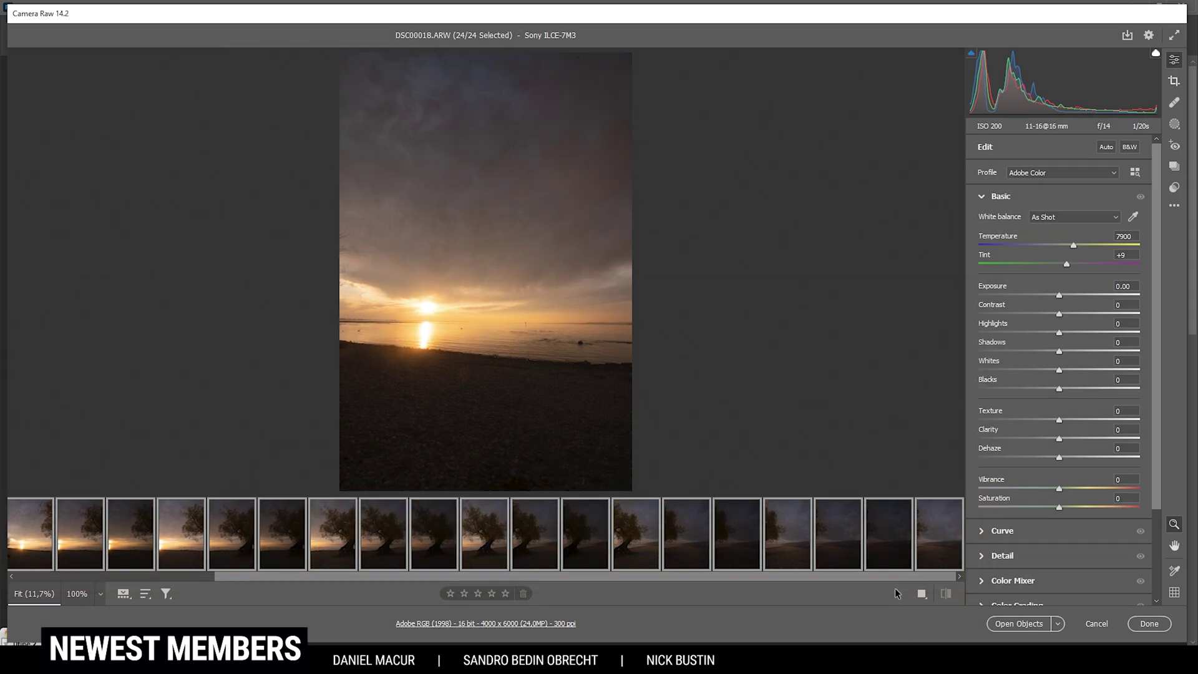
Merge the selected frames into a spherical HDR panorama, DSC00041-HDR-Pano.dng
{"action": "right_click", "coordinate": [926, 532]}
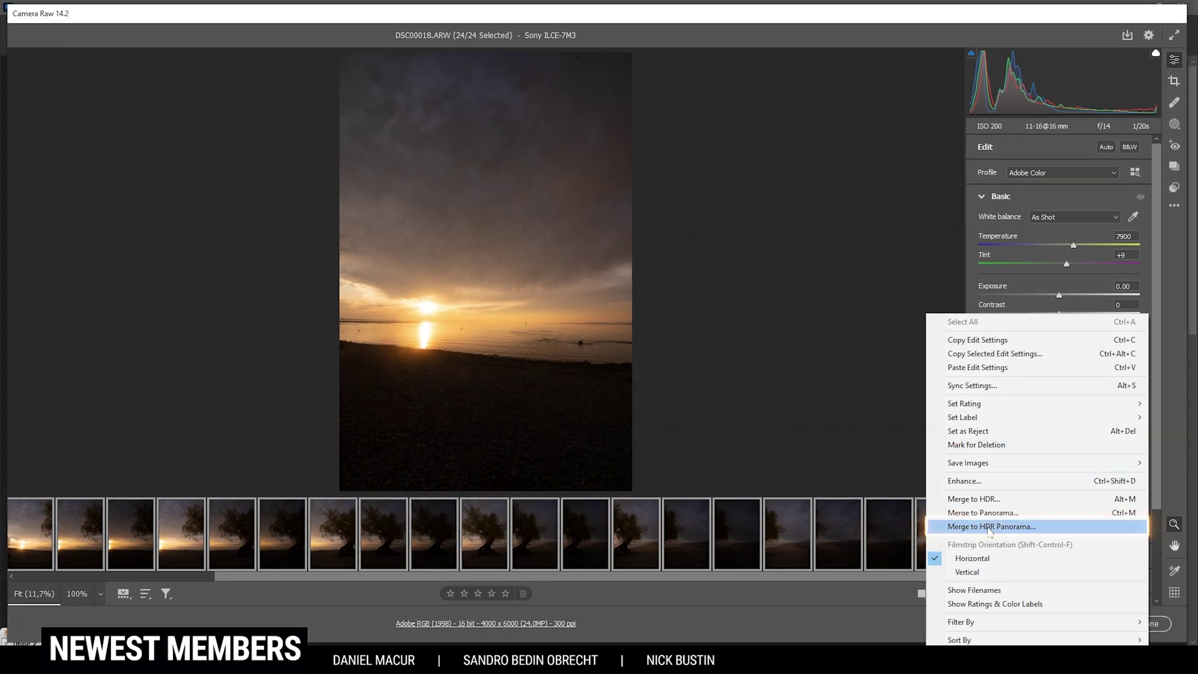
{"action": "left_click", "coordinate": [989, 528]}
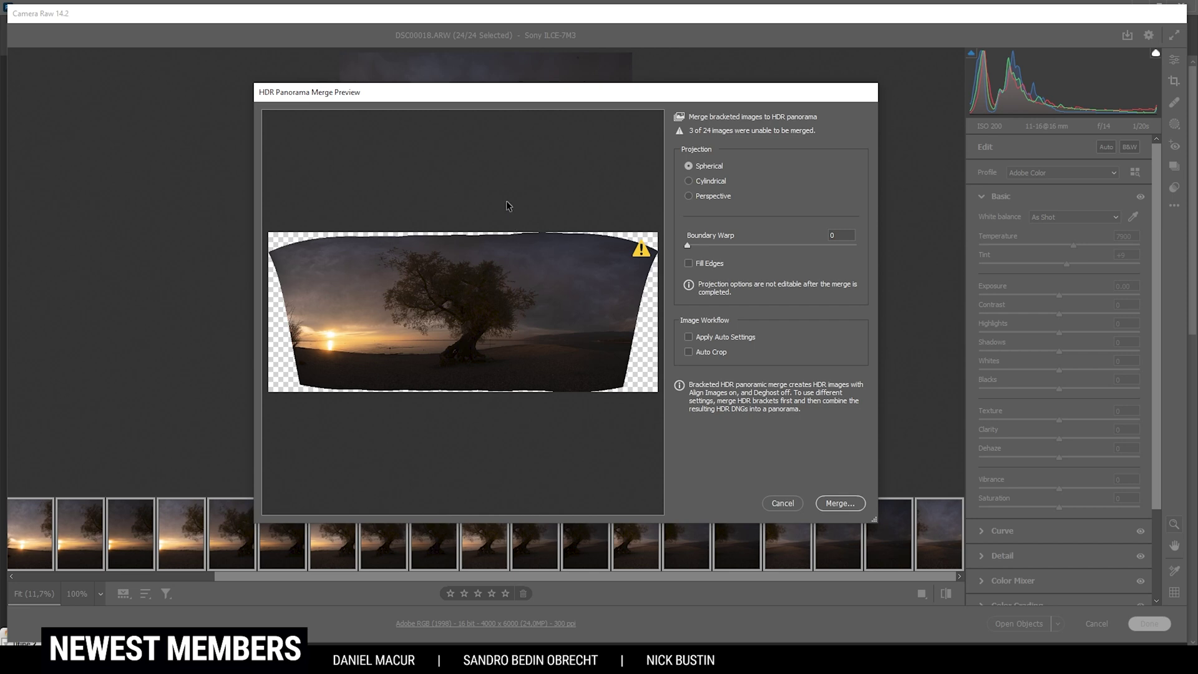
{"action": "left_click_drag", "start_coordinate": [873, 518], "coordinate": [1055, 614]}
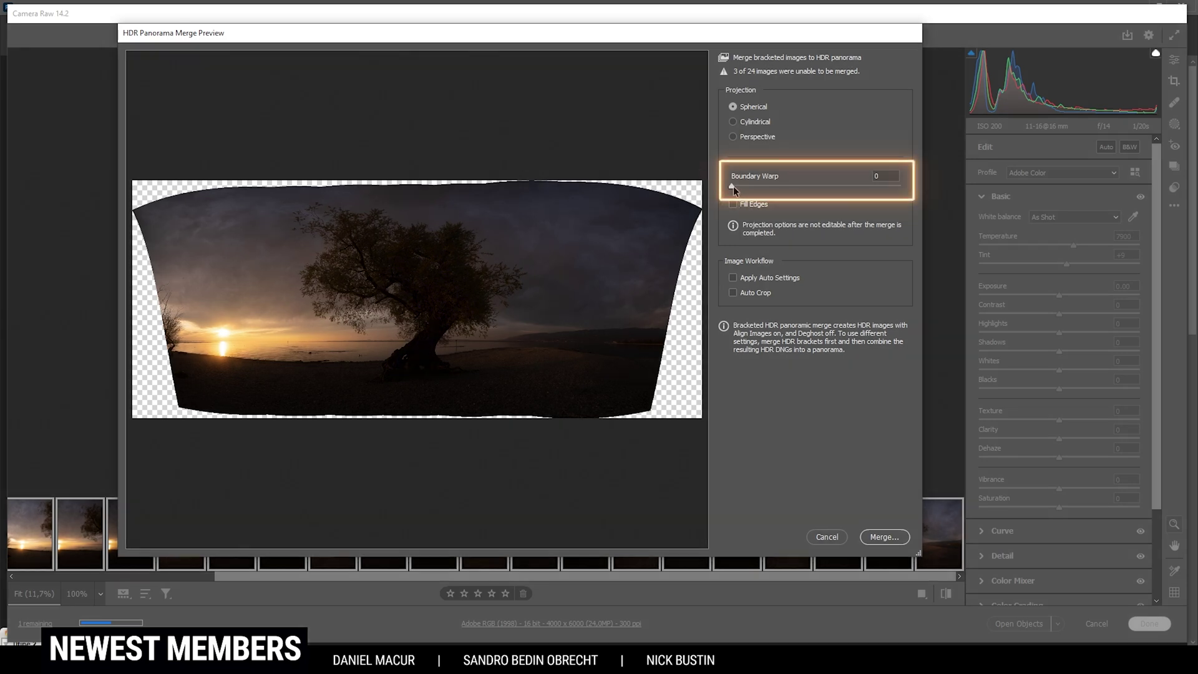
{"action": "mouse_move", "coordinate": [730, 185]}
{"action": "left_mouse_down"}
{"action": "mouse_move", "coordinate": [788, 198]}
{"action": "mouse_move", "coordinate": [915, 189]}
{"action": "mouse_move", "coordinate": [731, 186]}
{"action": "left_mouse_up"}
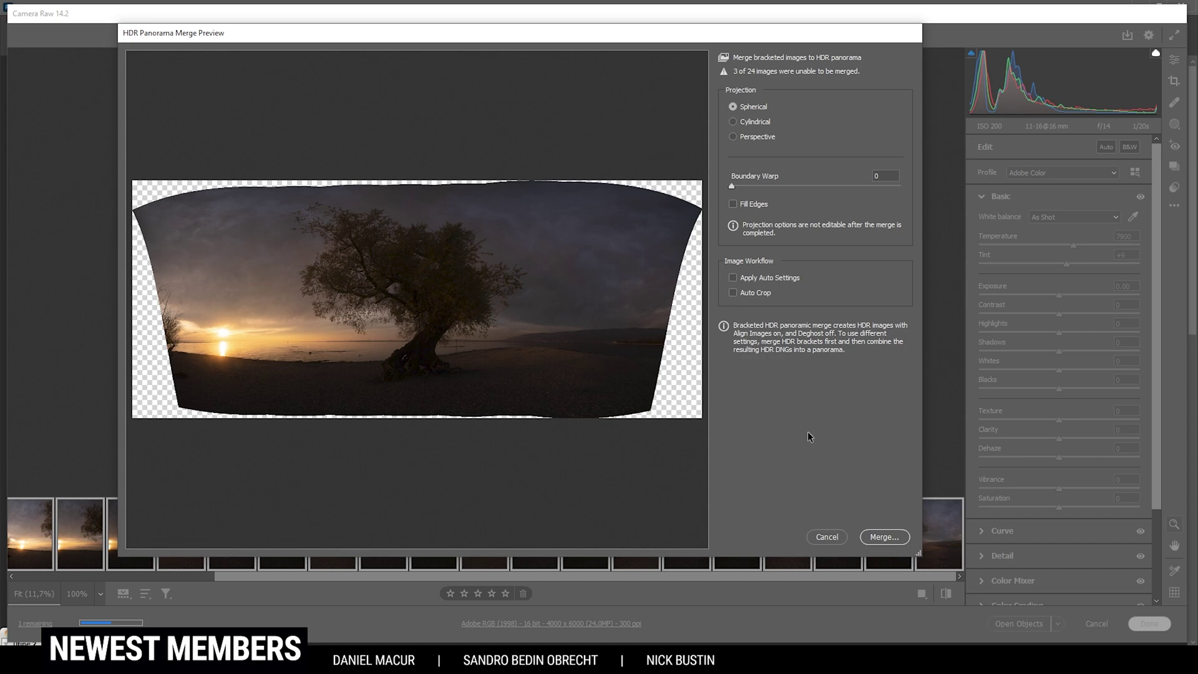
{"action": "left_click", "coordinate": [896, 540]}
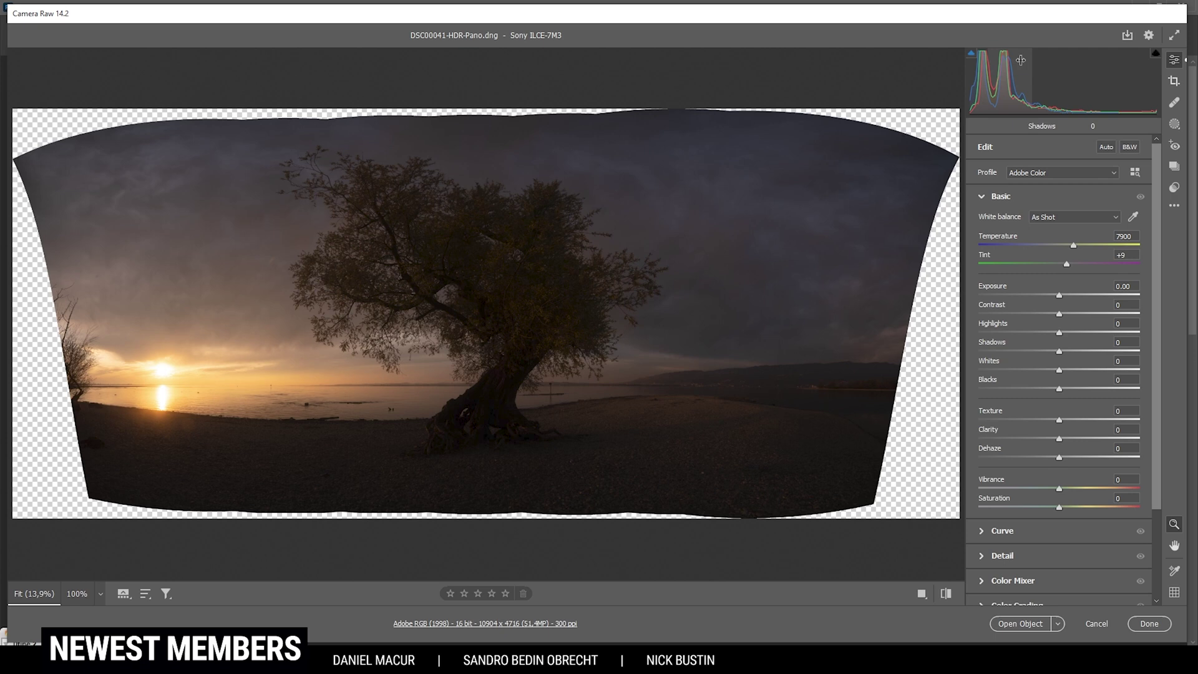
Crop the panorama to 9252 × 4002 and apply the Adobe Landscape profile
{"action": "key", "text": "c"}
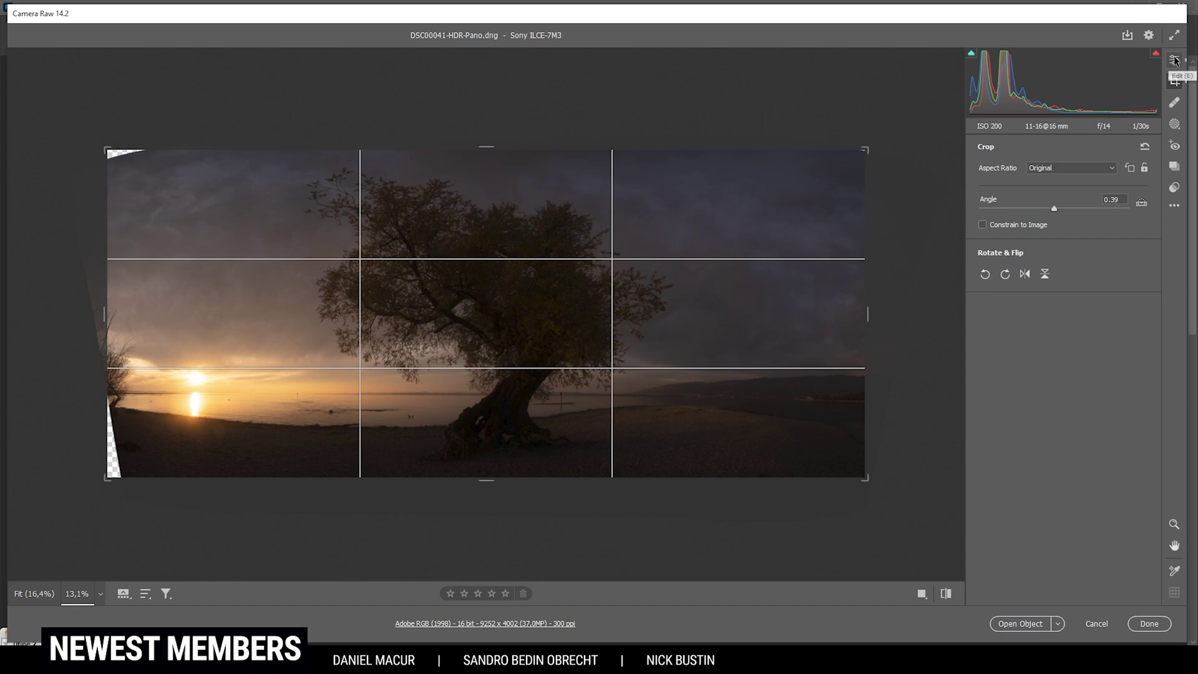
{"action": "left_click", "coordinate": [1173, 80]}
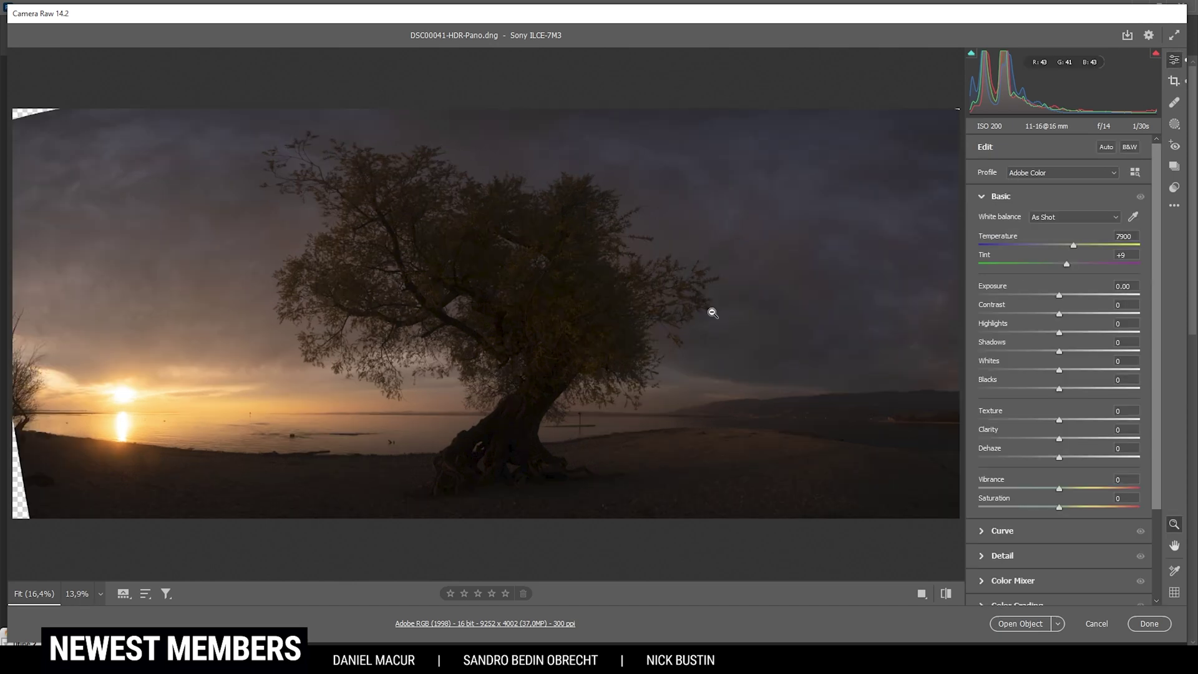
{"action": "left_click", "coordinate": [1061, 173]}
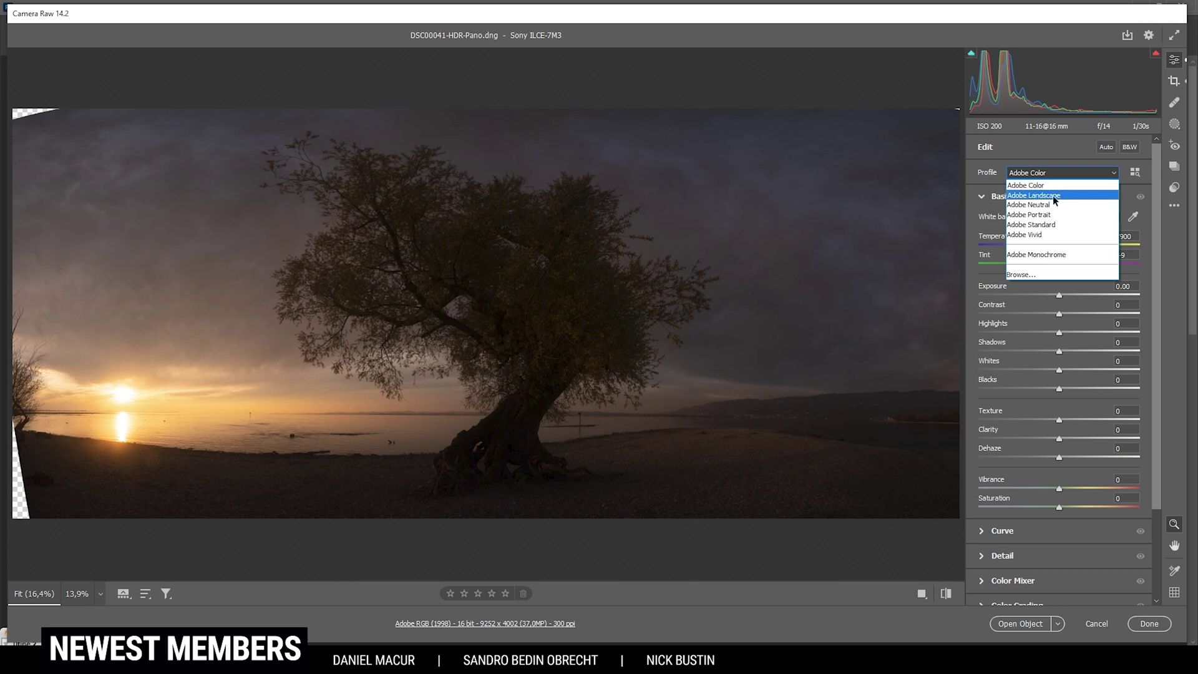
{"action": "left_click", "coordinate": [1054, 197]}
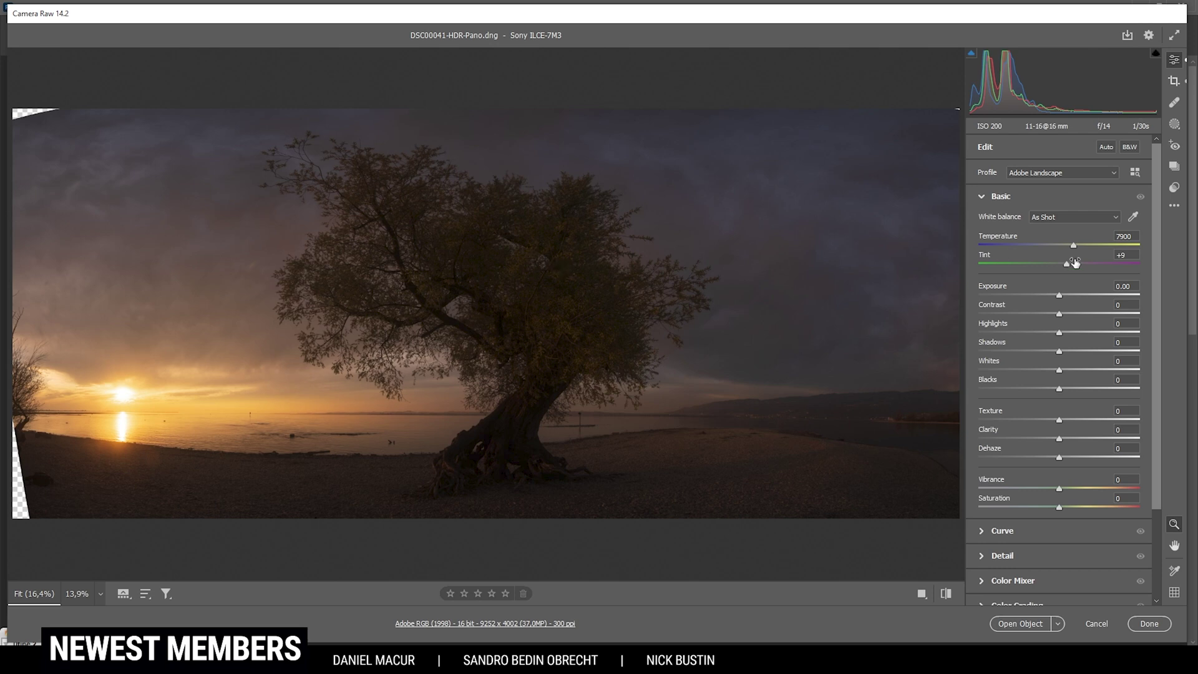
Set Temperature to 6000, reset Tint to 0, raise Exposure to +1.70, and lower Highlights
{"action": "left_click_drag", "start_coordinate": [1072, 245], "coordinate": [1043, 250]}
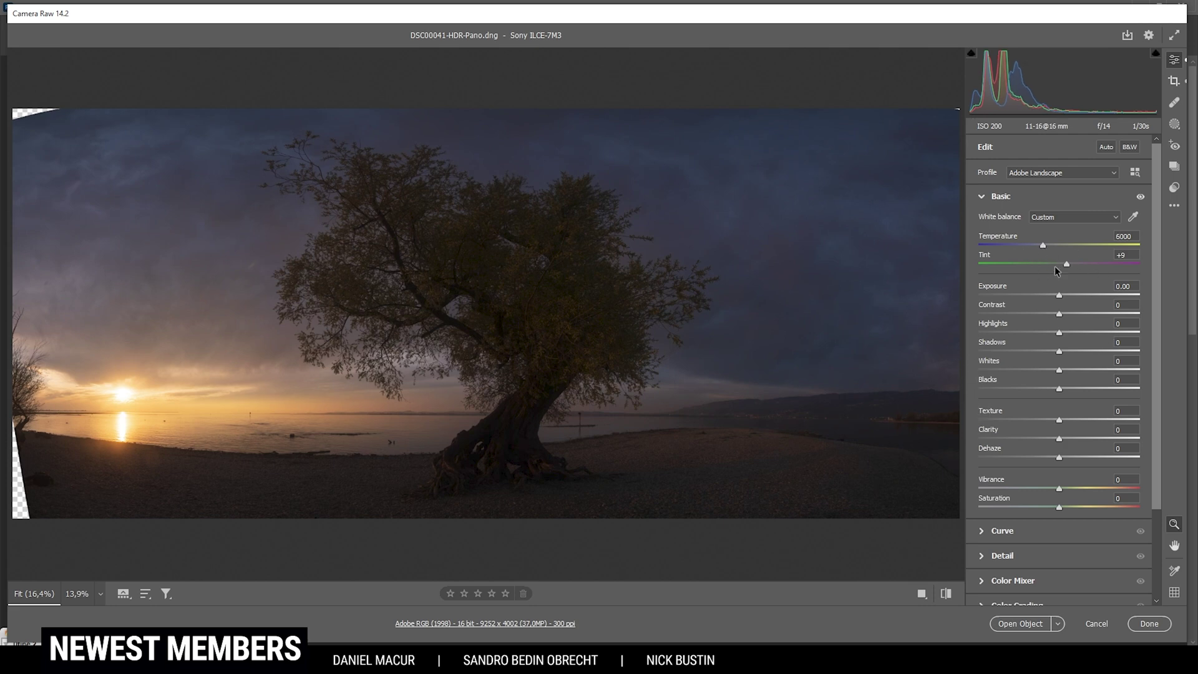
{"action": "double_click", "coordinate": [1058, 264]}
{"action": "left_click_drag", "start_coordinate": [1061, 295], "coordinate": [1077, 302]}
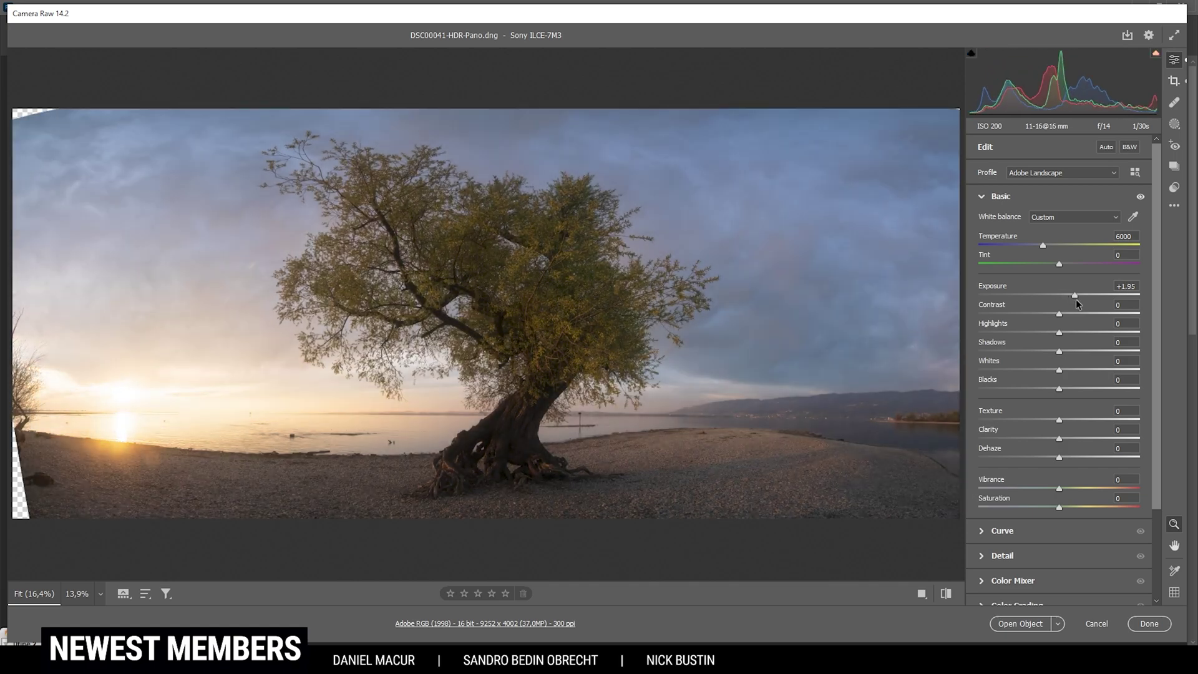
{"action": "left_click_drag", "start_coordinate": [1077, 302], "coordinate": [1092, 305]}
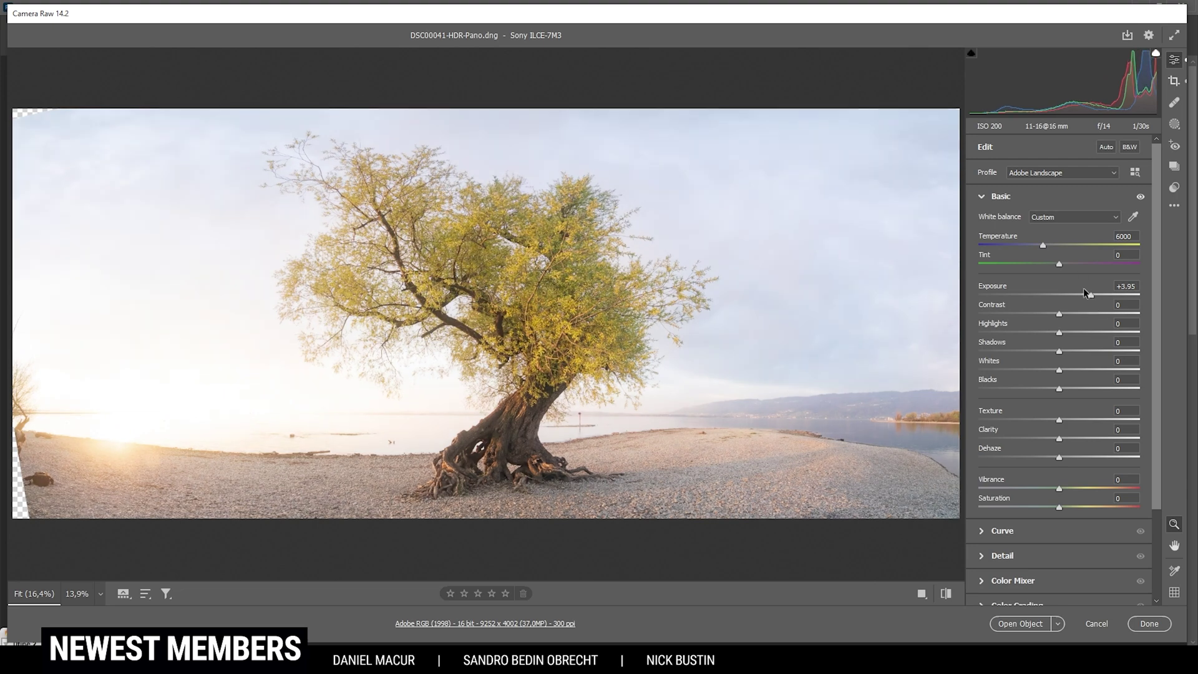
{"action": "left_click_drag", "start_coordinate": [1089, 298], "coordinate": [1071, 297]}
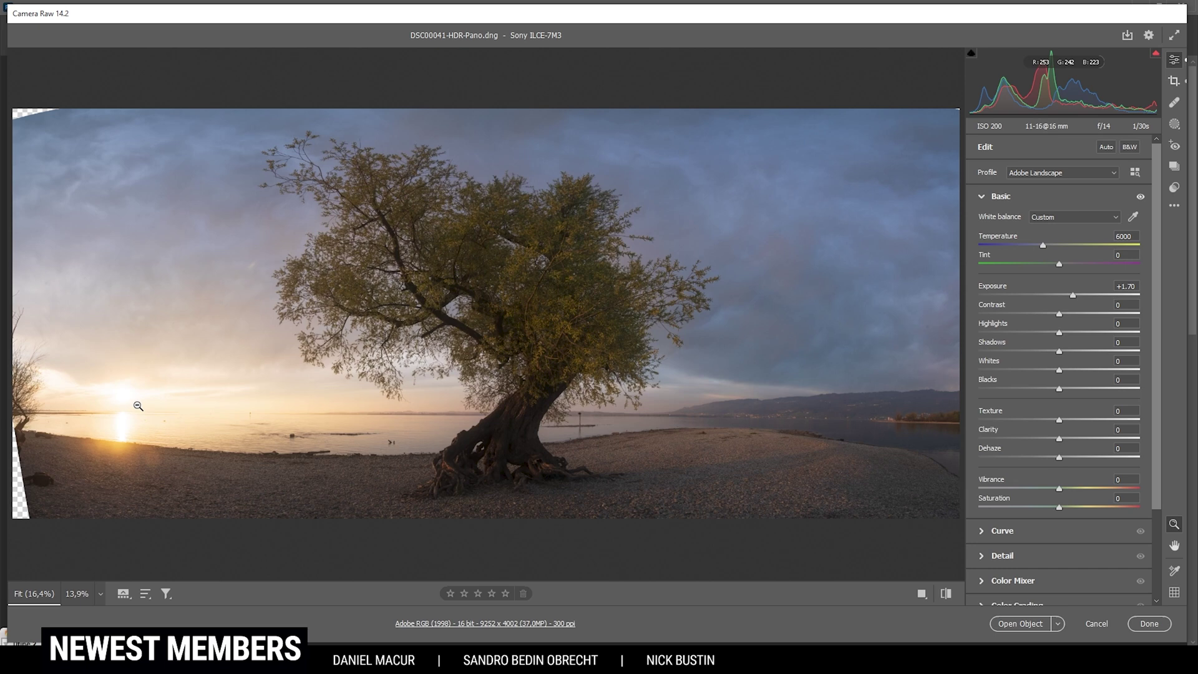
{"action": "left_click_drag", "start_coordinate": [1059, 333], "coordinate": [1011, 332]}
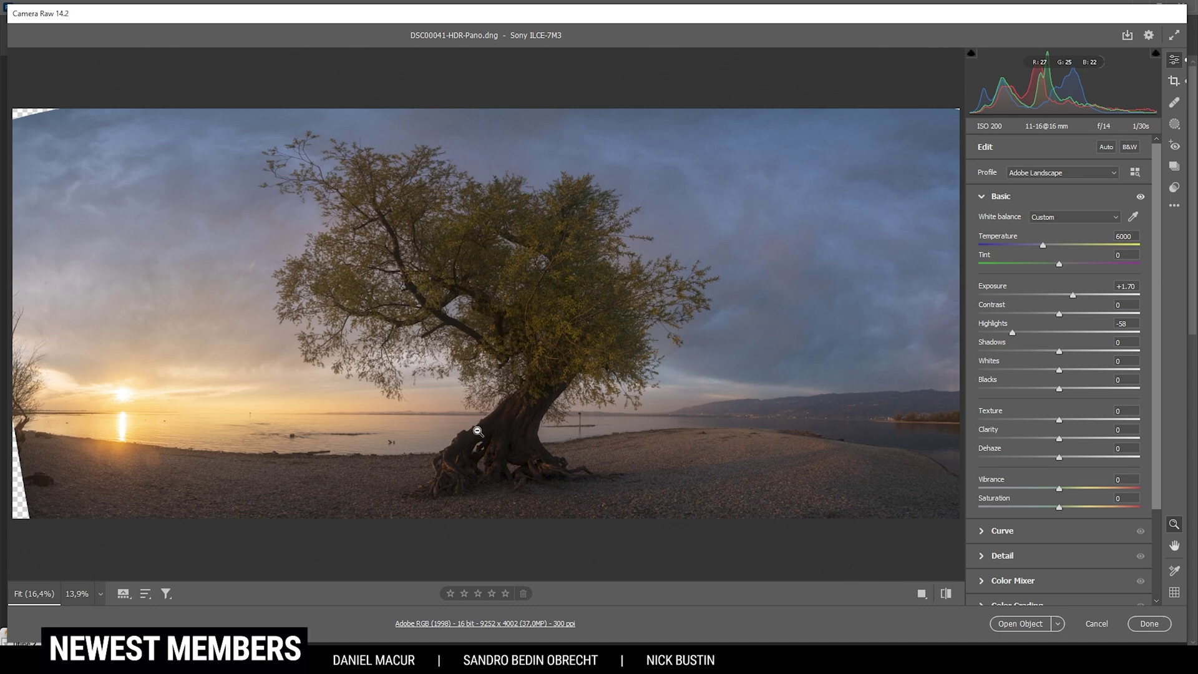
Lift Shadows to +85, Whites to +29 and Blacks to +8, then compare before and after
{"action": "left_click_drag", "start_coordinate": [1060, 352], "coordinate": [1128, 352]}
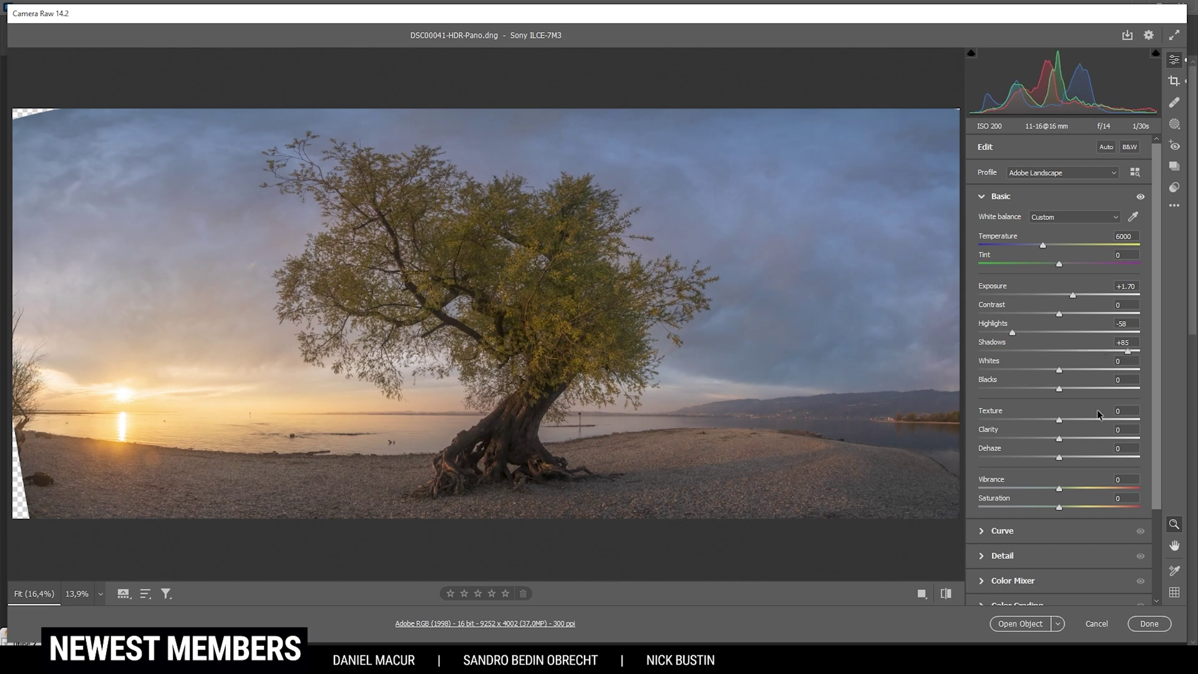
{"action": "left_click_drag", "start_coordinate": [1059, 372], "coordinate": [1084, 376]}
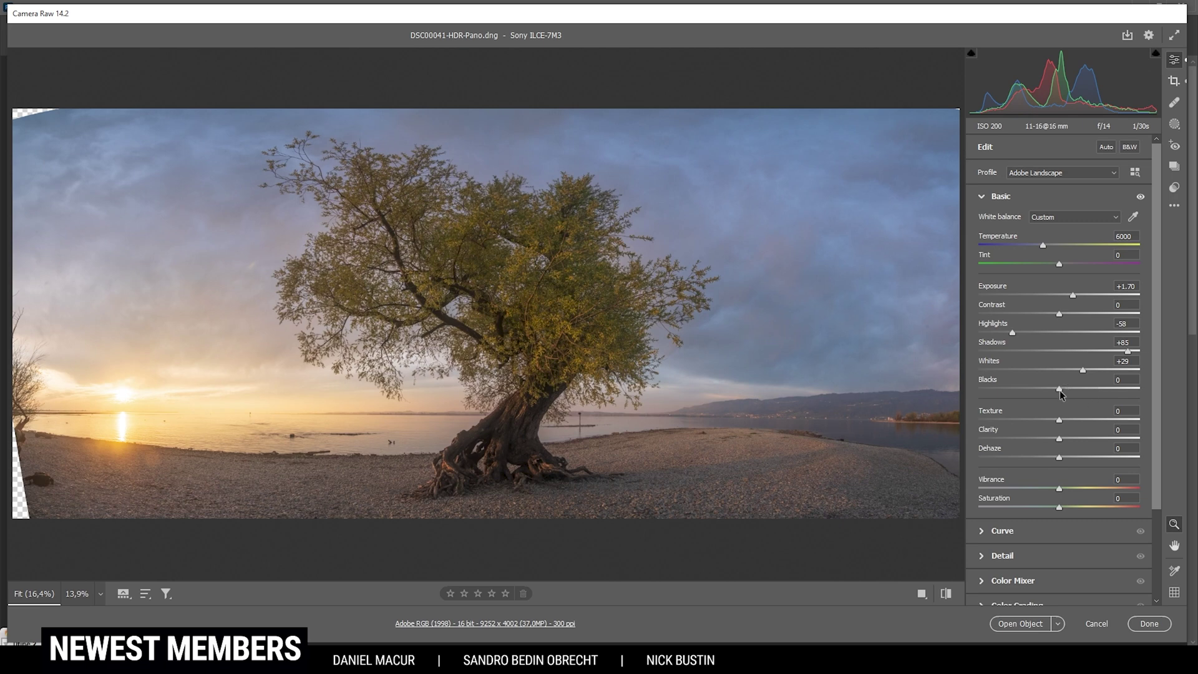
{"action": "left_click_drag", "start_coordinate": [1059, 390], "coordinate": [1064, 386]}
{"action": "left_click", "coordinate": [947, 594]}
Set Texture +3, Dehaze +4, Vibrance +22 and Saturation +5 on the panorama
{"action": "left_click", "coordinate": [946, 594]}
{"action": "left_click_drag", "start_coordinate": [1059, 420], "coordinate": [1060, 422]}
{"action": "left_click", "coordinate": [1061, 419]}
{"action": "left_click_drag", "start_coordinate": [1059, 458], "coordinate": [1065, 457]}
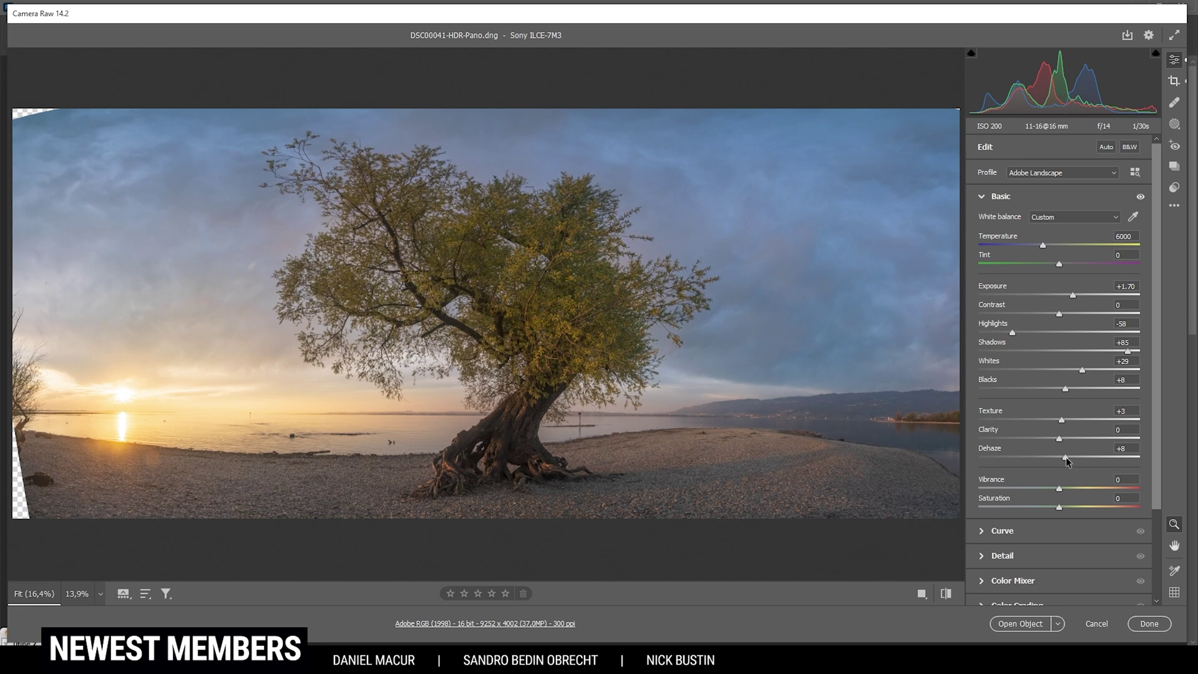
{"action": "left_click_drag", "start_coordinate": [1066, 458], "coordinate": [1062, 460]}
{"action": "mouse_move", "coordinate": [1059, 488]}
{"action": "left_mouse_down"}
{"action": "mouse_move", "coordinate": [1080, 493]}
{"action": "mouse_move", "coordinate": [1064, 511]}
{"action": "left_mouse_up"}
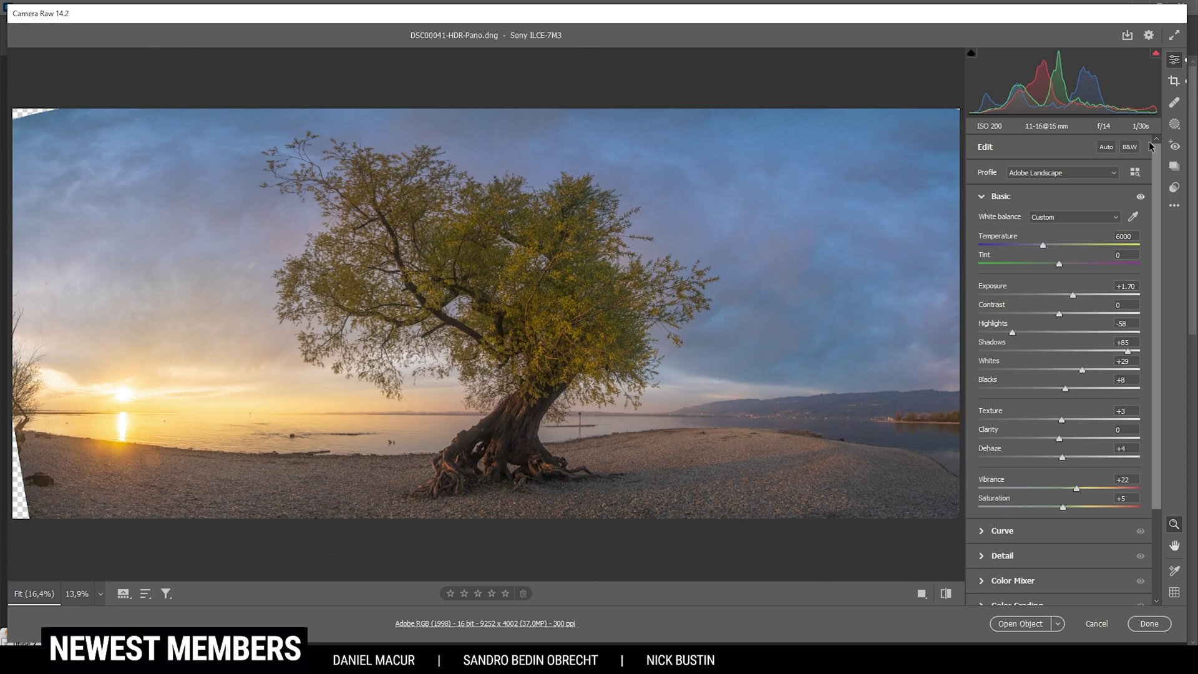
{"action": "left_click", "coordinate": [1175, 123]}
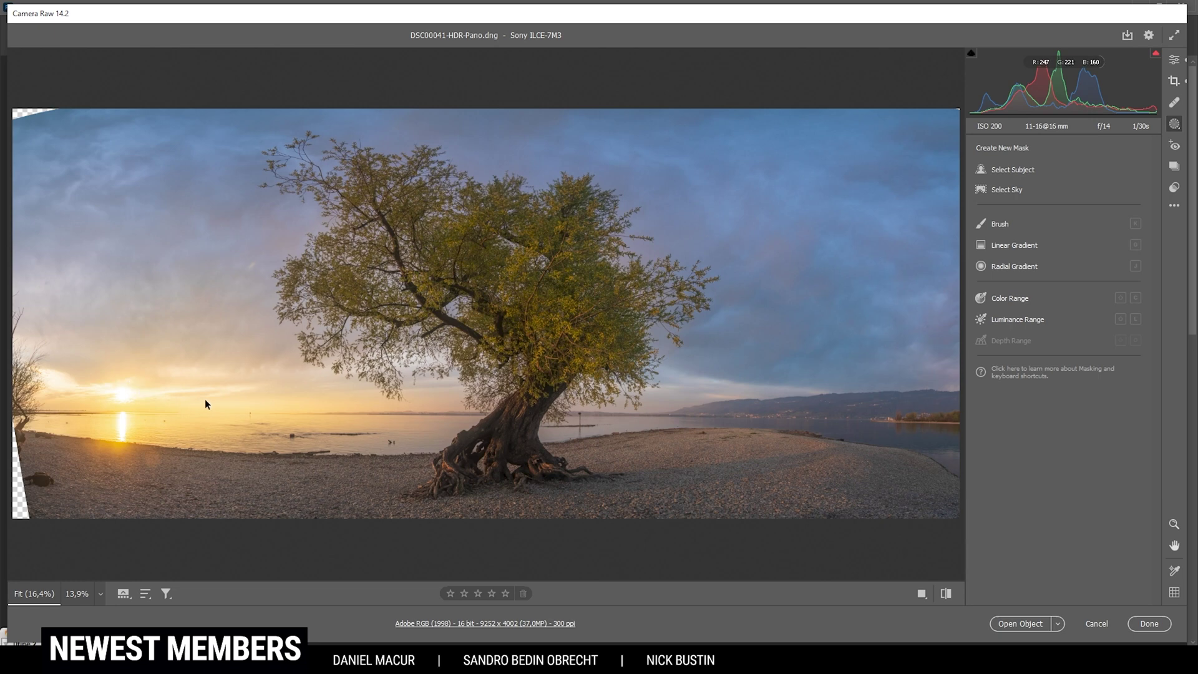
Draw a wide radial gradient mask over the left-hand sunset, extending toward the tree
{"action": "left_click", "coordinate": [1004, 267]}
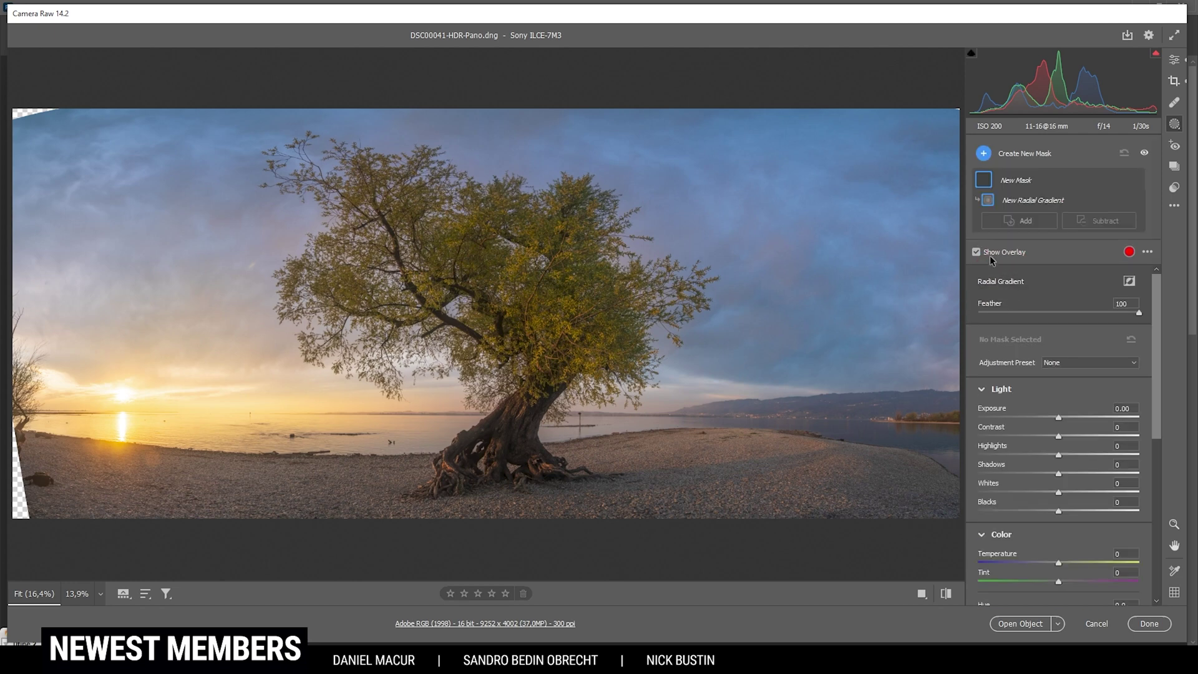
{"action": "left_click_drag", "start_coordinate": [125, 374], "coordinate": [399, 462]}
{"action": "left_click_drag", "start_coordinate": [125, 369], "coordinate": [127, 393]}
{"action": "left_click", "coordinate": [124, 393]}
{"action": "left_click_drag", "start_coordinate": [507, 392], "coordinate": [548, 391]}
Give the sunset mask Blacks +19 and a pale peach colour tint
{"action": "left_click_drag", "start_coordinate": [1061, 510], "coordinate": [1074, 510]}
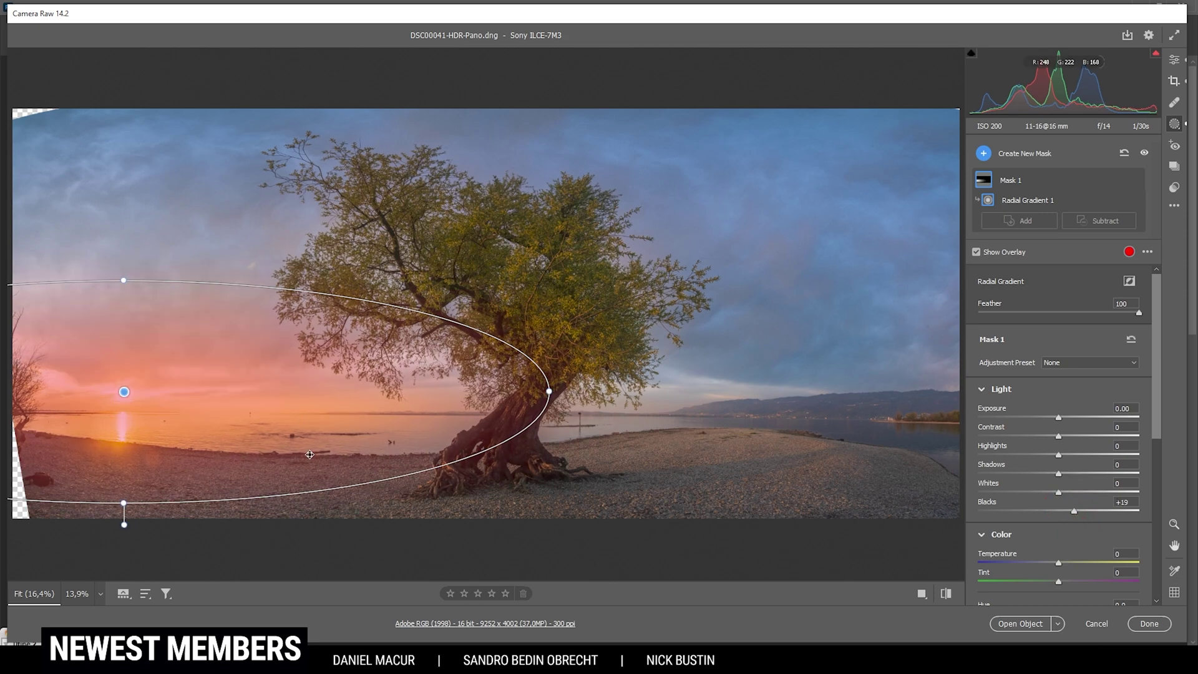
{"action": "scroll", "coordinate": [1090, 472], "scroll_direction": "down", "scroll_amount": 4}
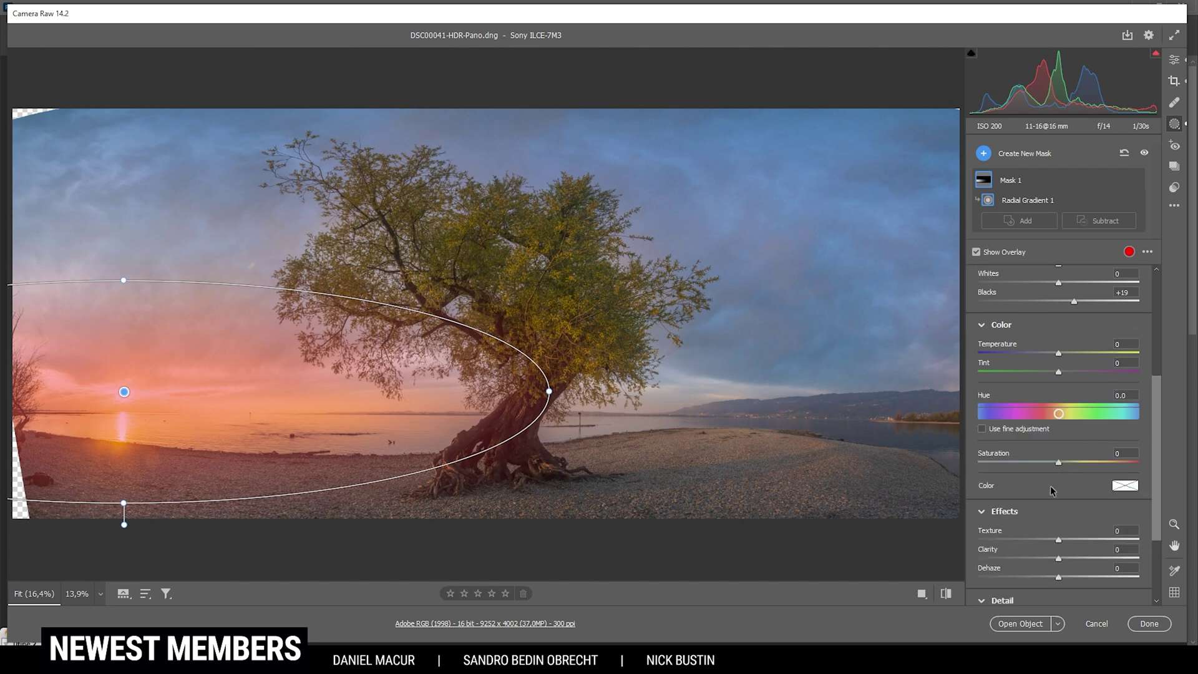
{"action": "left_click", "coordinate": [1131, 490]}
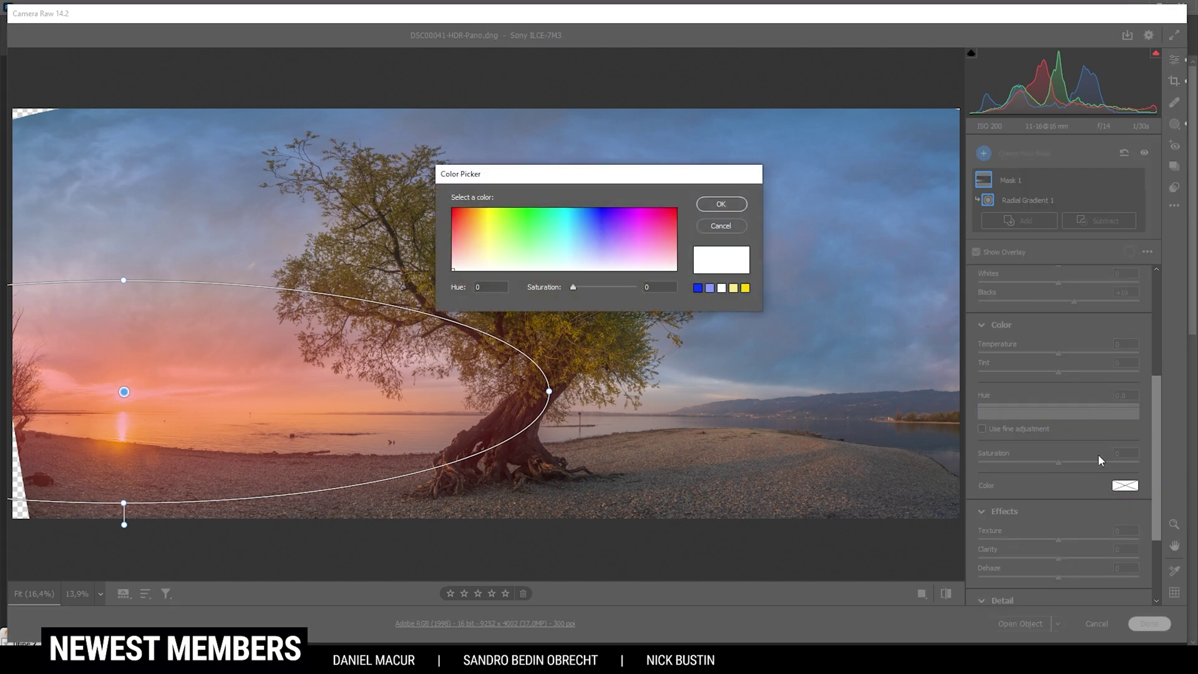
{"action": "left_click_drag", "start_coordinate": [465, 245], "coordinate": [477, 239]}
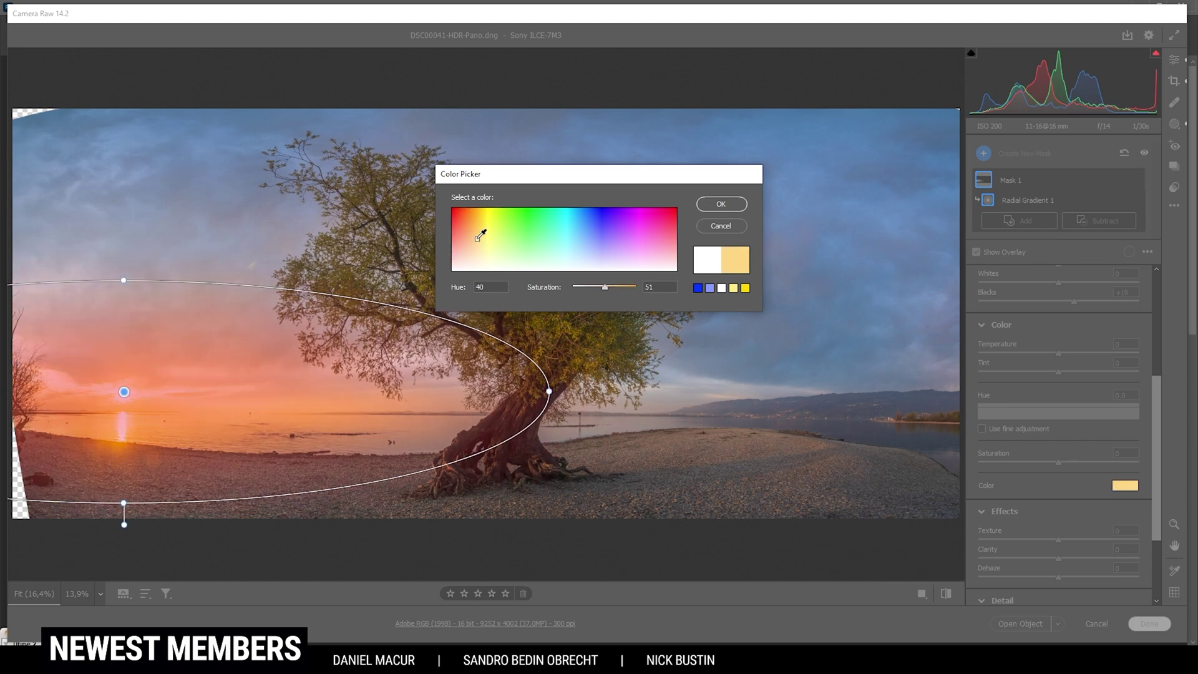
{"action": "left_click_drag", "start_coordinate": [605, 287], "coordinate": [591, 287]}
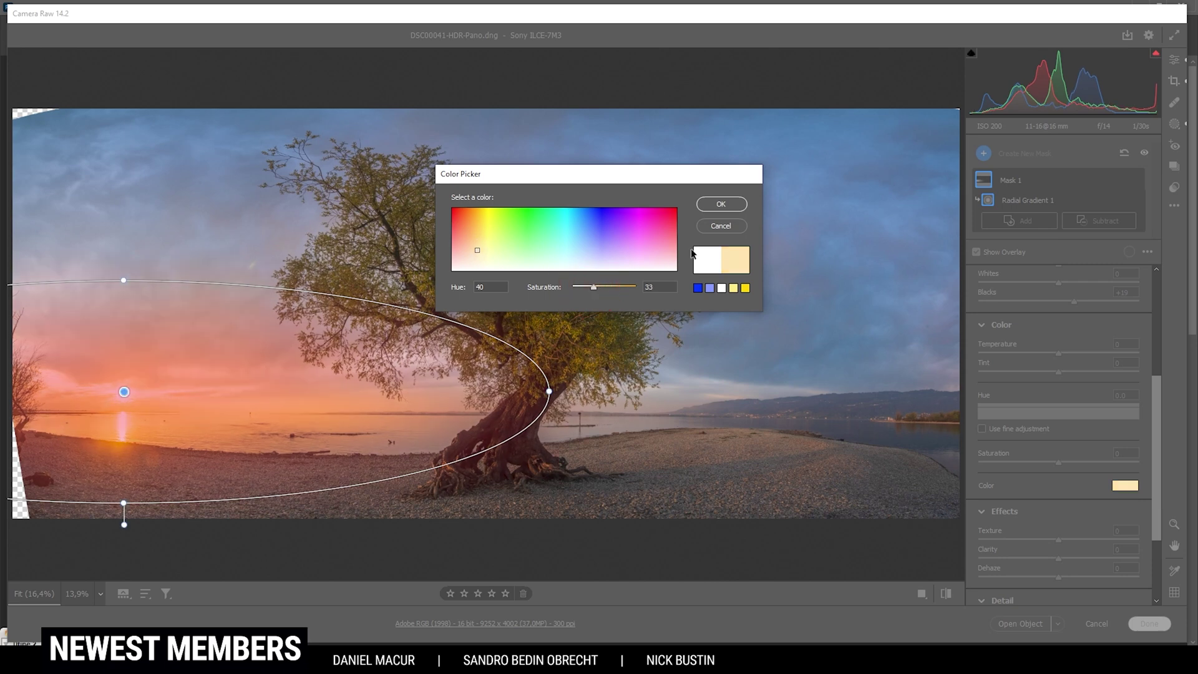
{"action": "left_click", "coordinate": [721, 204]}
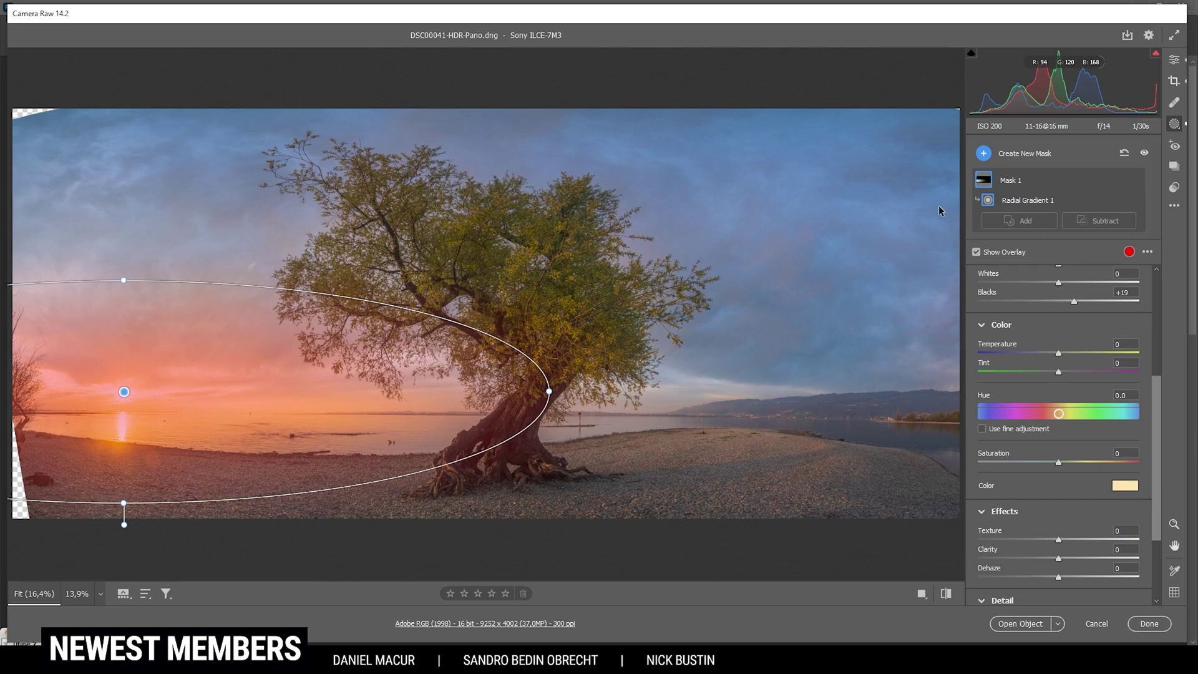
Add a smaller radial mask centred on the sun with Shadows +100 and Blacks +84
{"action": "left_click", "coordinate": [998, 153]}
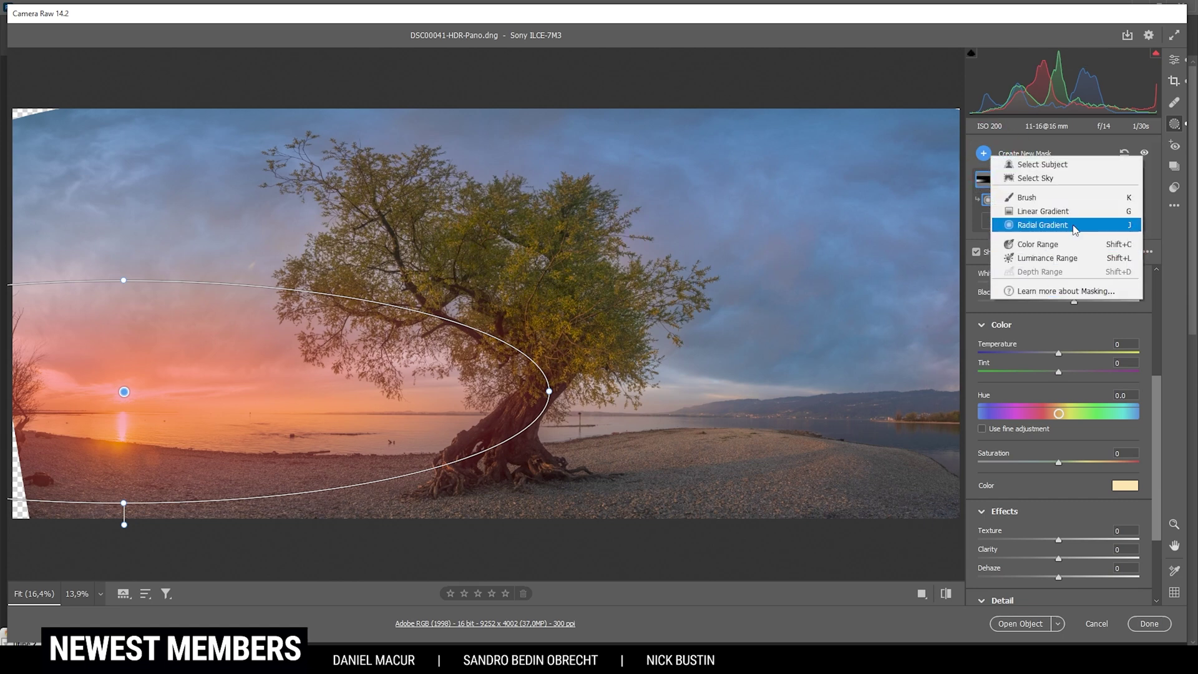
{"action": "left_click", "coordinate": [1042, 225]}
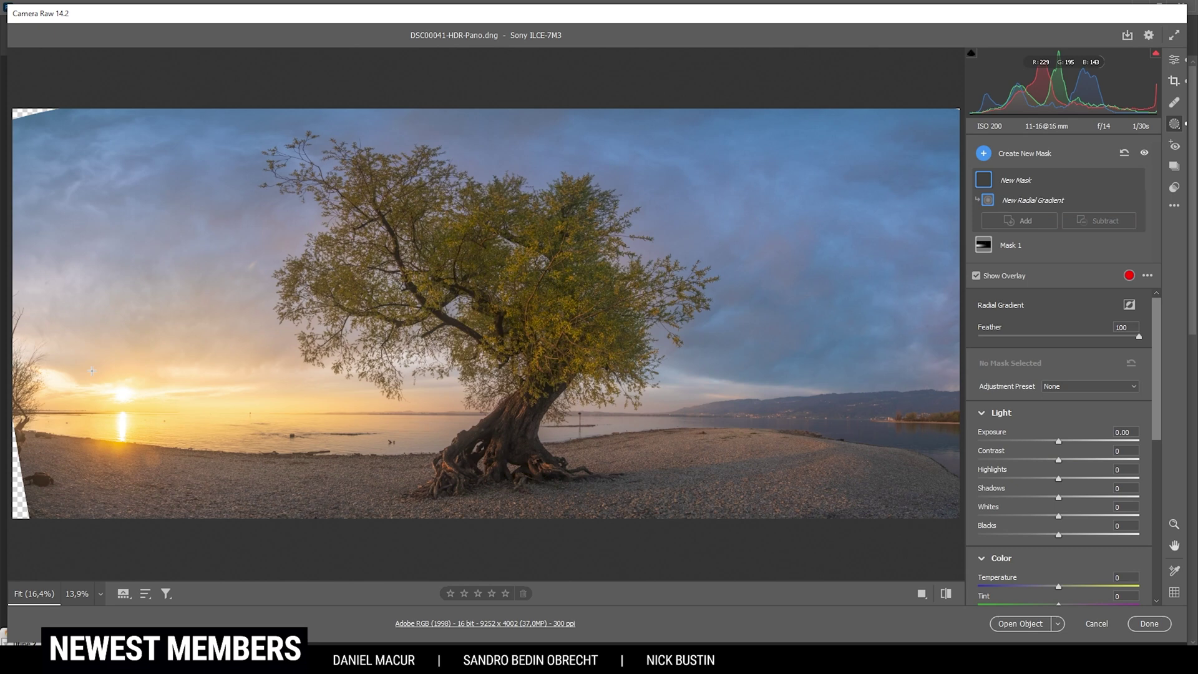
{"action": "left_click_drag", "start_coordinate": [93, 374], "coordinate": [206, 417]}
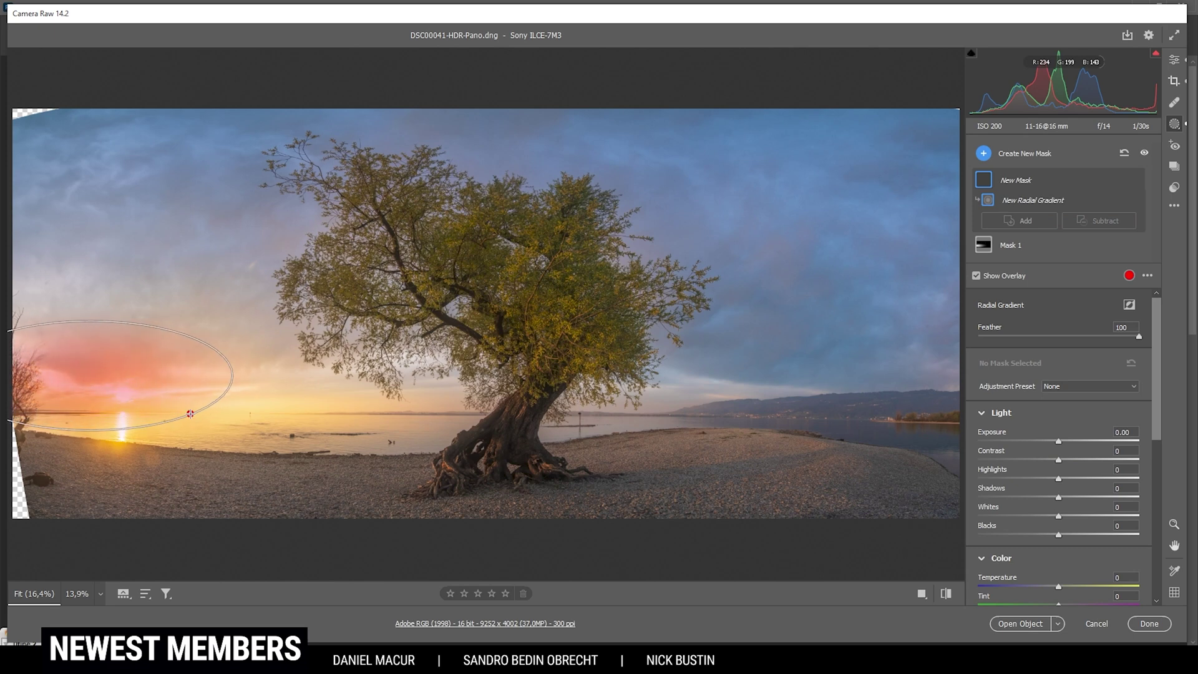
{"action": "mouse_move", "coordinate": [109, 387]}
{"action": "left_mouse_down"}
{"action": "mouse_move", "coordinate": [139, 400]}
{"action": "mouse_move", "coordinate": [123, 392]}
{"action": "left_mouse_up"}
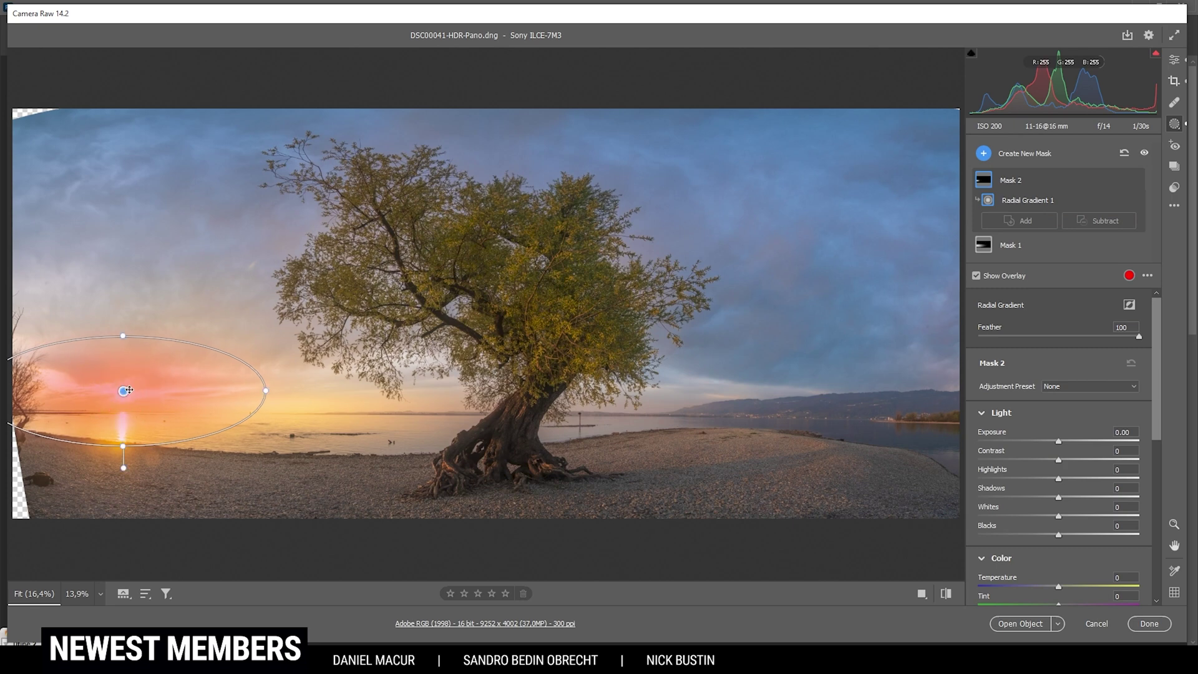
{"action": "left_click_drag", "start_coordinate": [1059, 535], "coordinate": [1124, 534]}
{"action": "left_click_drag", "start_coordinate": [1059, 497], "coordinate": [1151, 506]}
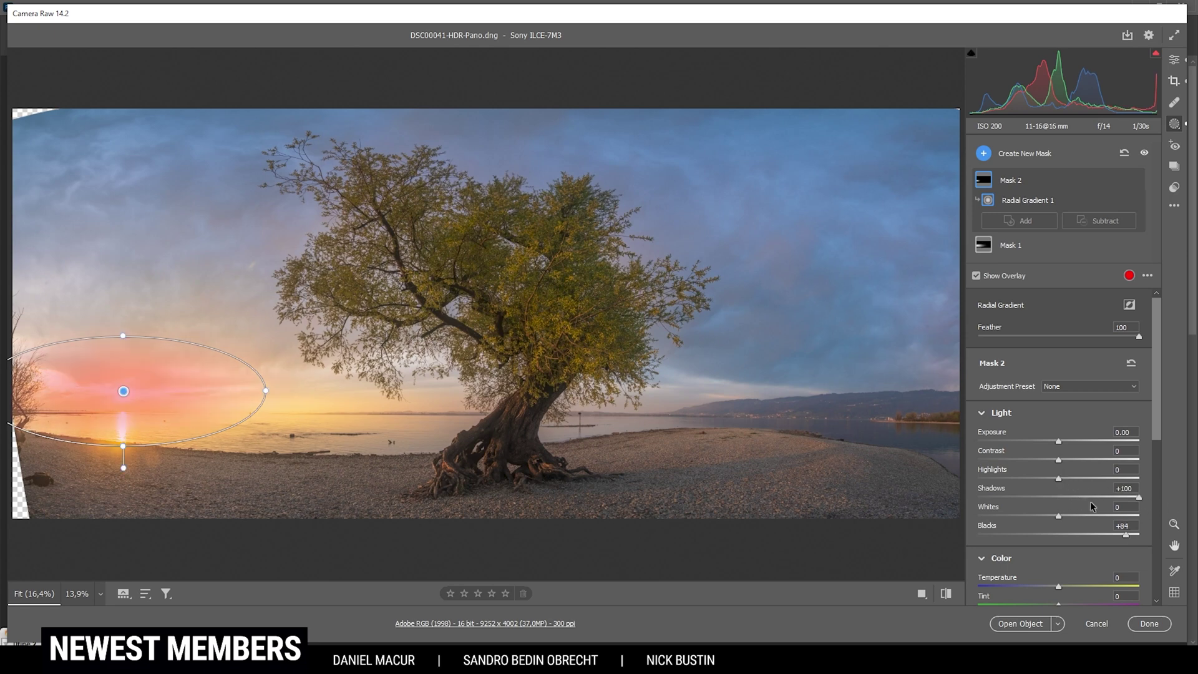
Lower the sun mask's Dehaze to -46 for a soft, hazy glow
{"action": "scroll", "coordinate": [1072, 496], "scroll_direction": "down", "scroll_amount": 5}
{"action": "scroll", "coordinate": [1076, 499], "scroll_direction": "down", "scroll_amount": 3}
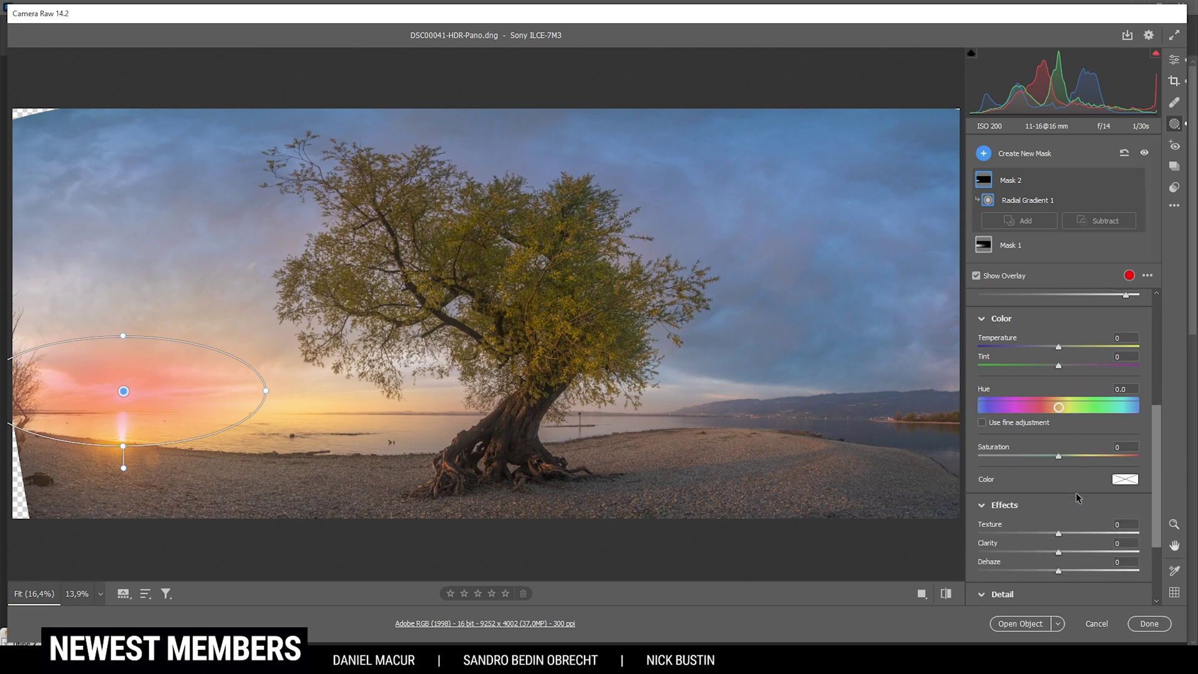
{"action": "left_click_drag", "start_coordinate": [1058, 511], "coordinate": [1055, 513]}
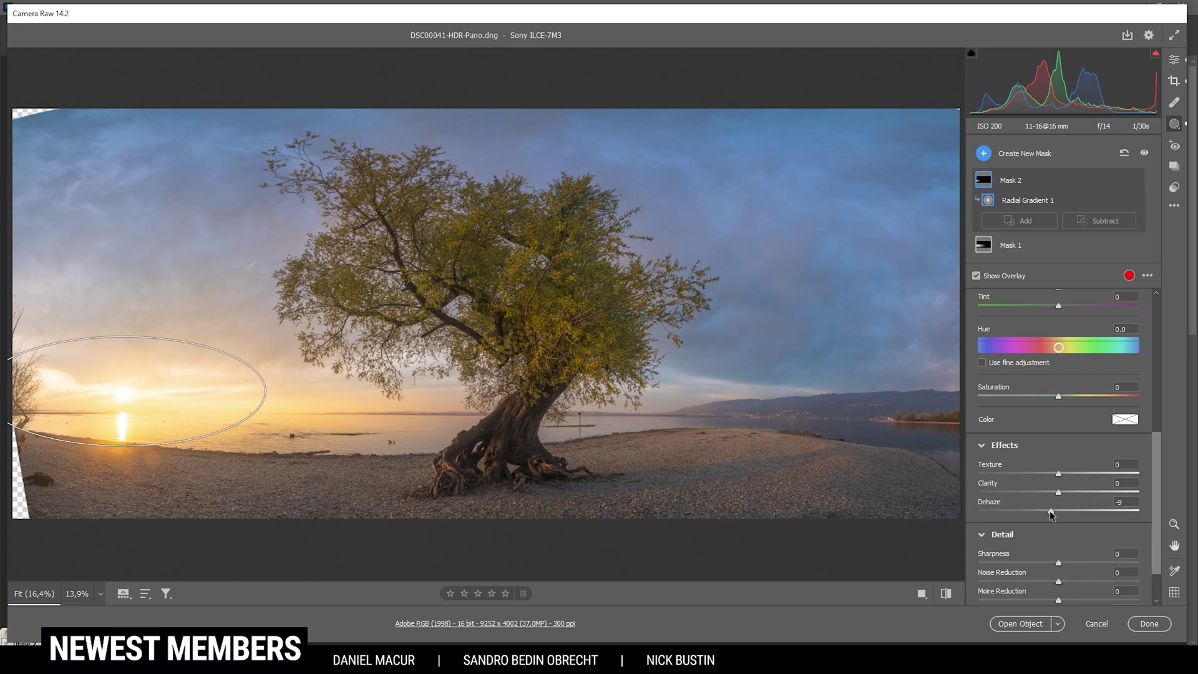
{"action": "left_click_drag", "start_coordinate": [1052, 512], "coordinate": [1039, 511]}
{"action": "left_click_drag", "start_coordinate": [1027, 511], "coordinate": [1021, 510]}
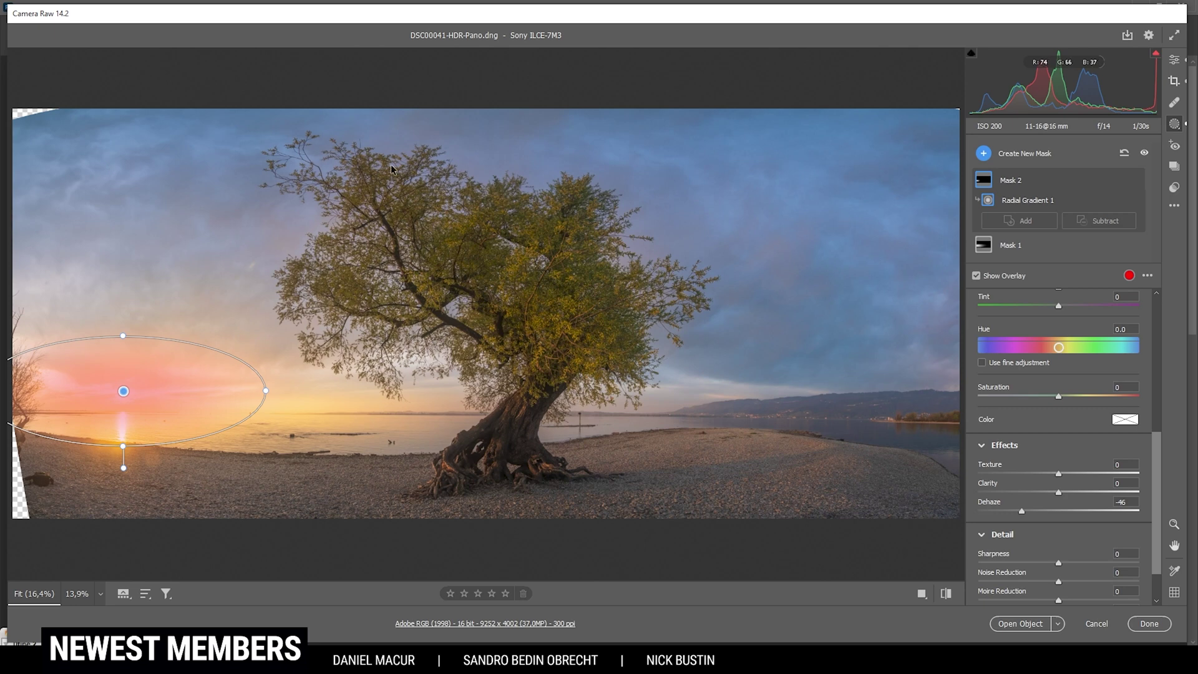
{"action": "left_click", "coordinate": [985, 154]}
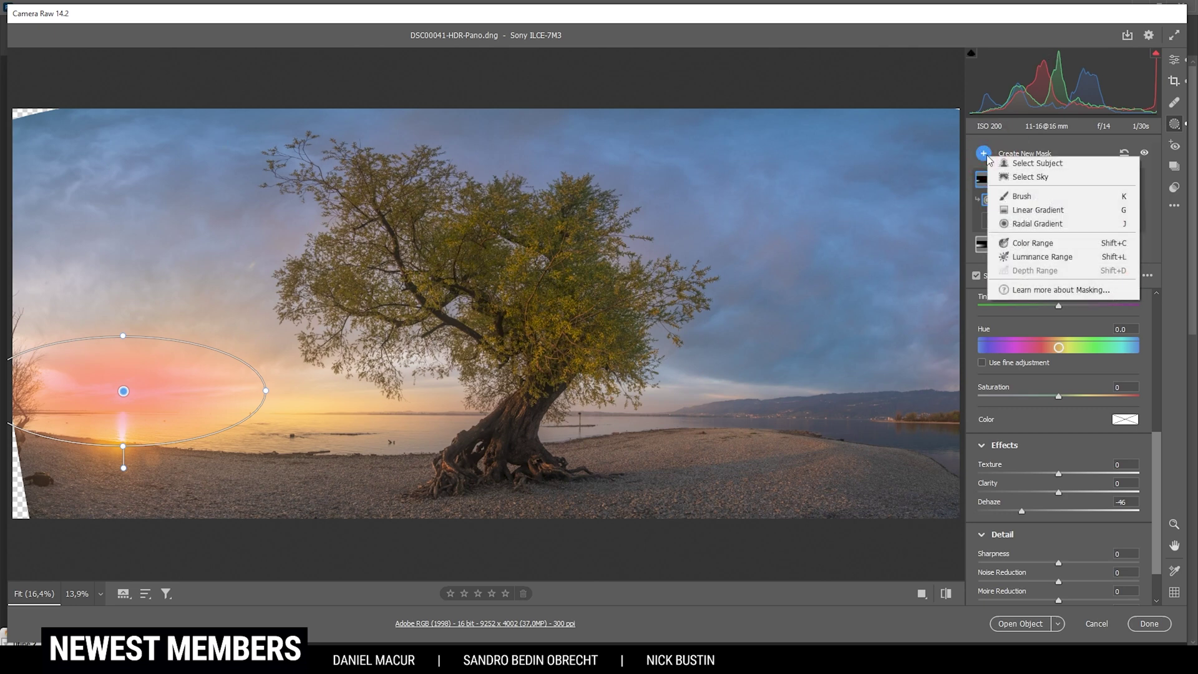
Create a sky mask and subtract a linear gradient rising from the shore
{"action": "left_click", "coordinate": [1022, 183]}
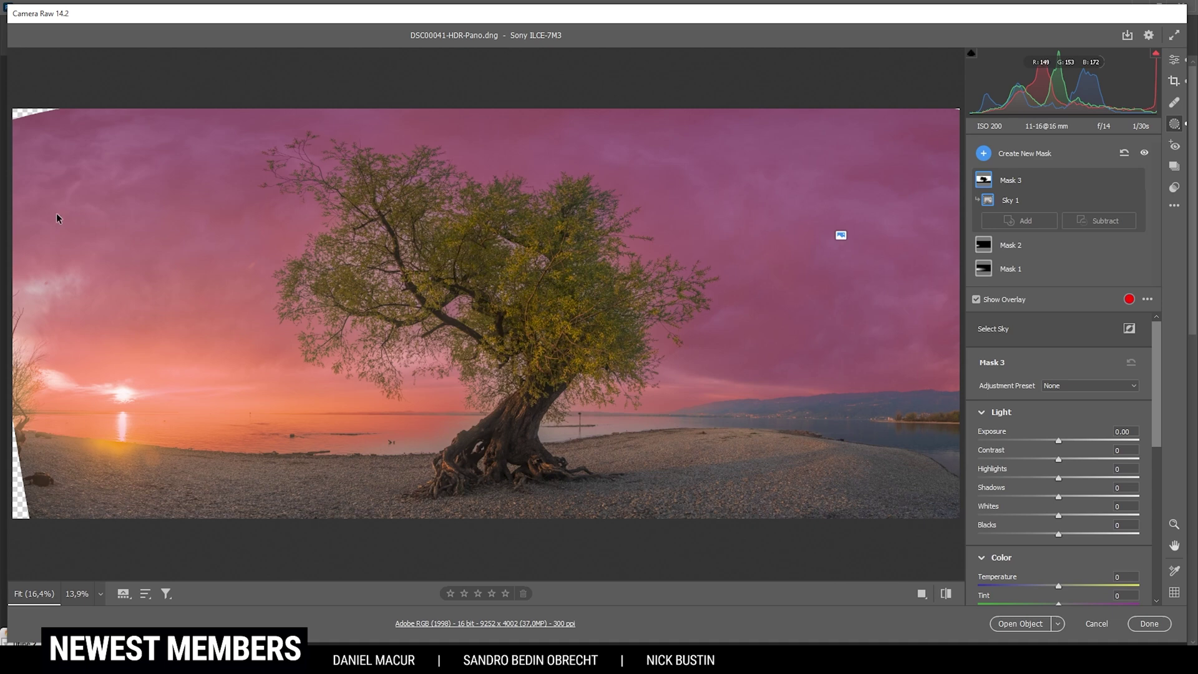
{"action": "left_click", "coordinate": [1105, 220]}
{"action": "left_click", "coordinate": [1122, 269]}
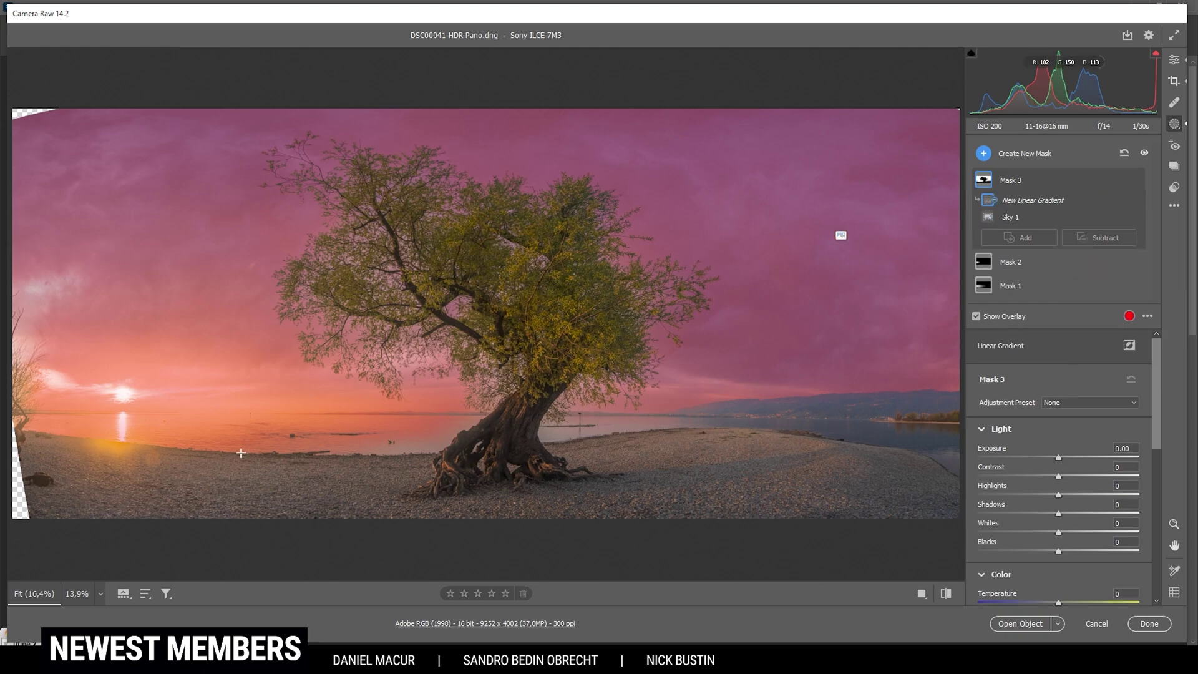
{"action": "left_click_drag", "start_coordinate": [312, 453], "coordinate": [359, 145]}
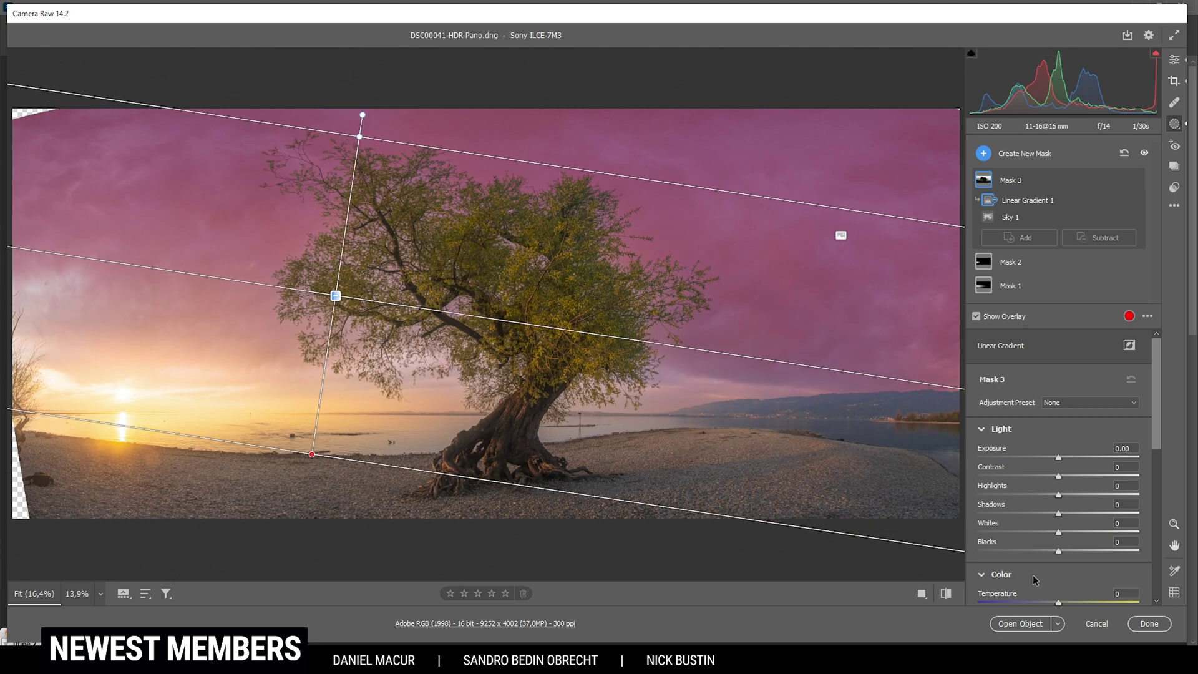
Give the sky mask Contrast +18, Blacks -23 and Clarity +14
{"action": "left_click_drag", "start_coordinate": [1058, 554], "coordinate": [1040, 552]}
{"action": "left_click_drag", "start_coordinate": [1057, 474], "coordinate": [1073, 479]}
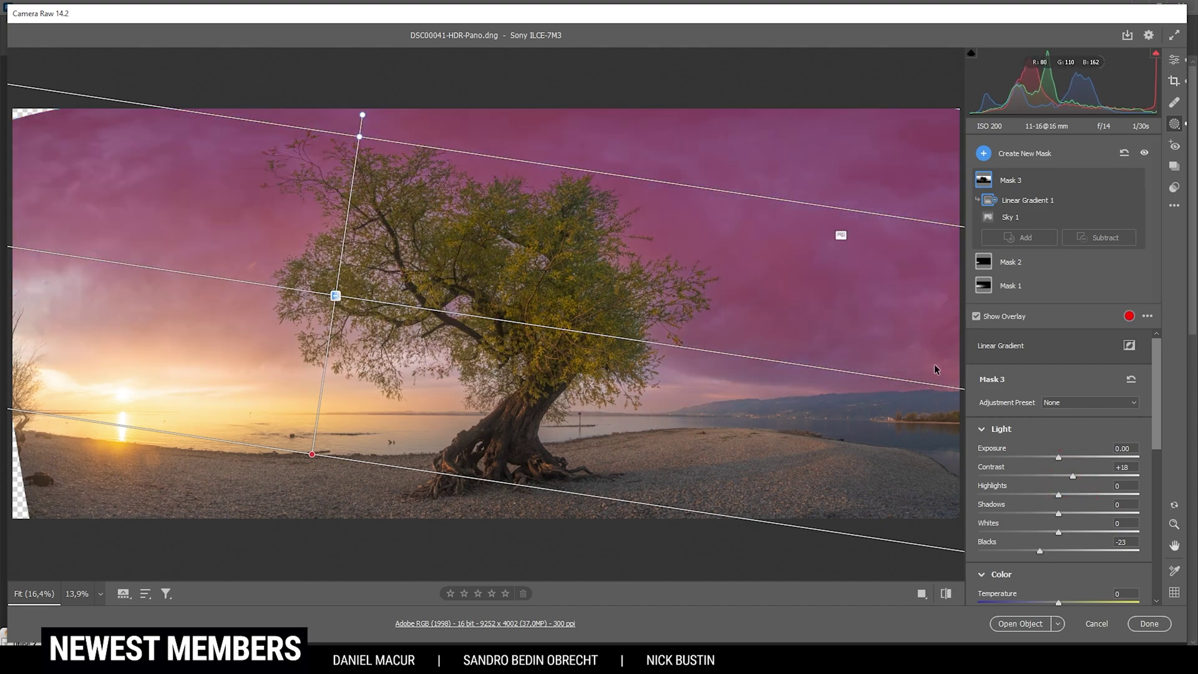
{"action": "scroll", "coordinate": [1074, 524], "scroll_direction": "down", "scroll_amount": 3}
{"action": "scroll", "coordinate": [1075, 518], "scroll_direction": "down", "scroll_amount": 2}
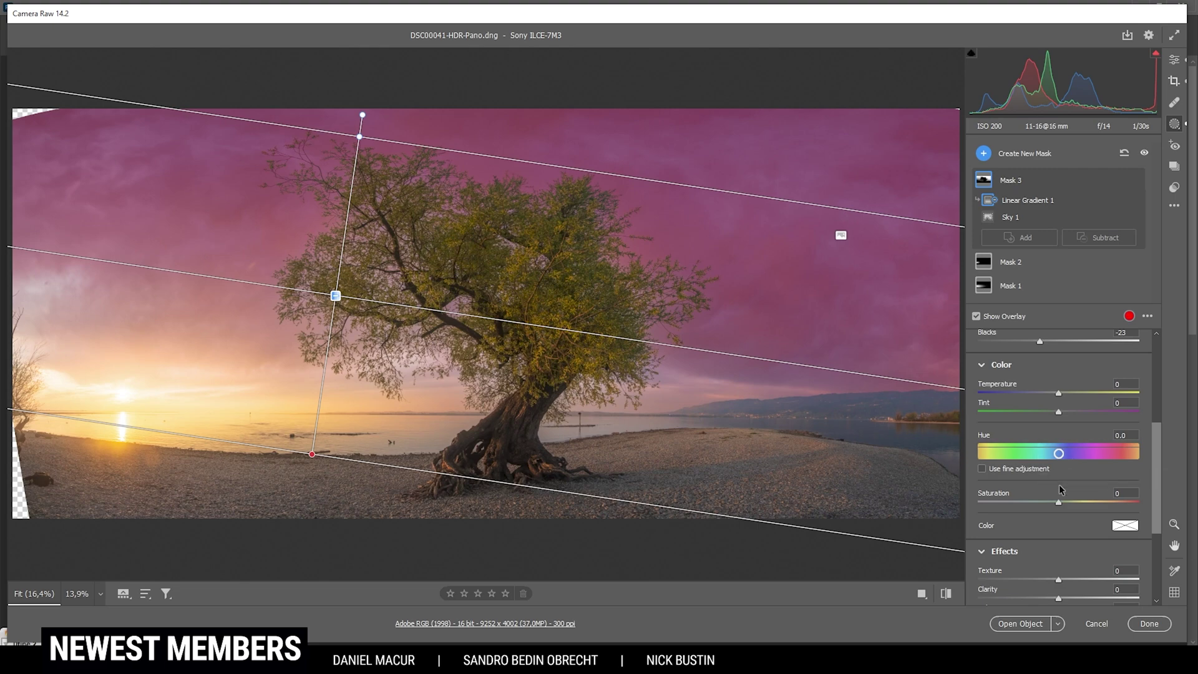
{"action": "scroll", "coordinate": [1065, 518], "scroll_direction": "down", "scroll_amount": 2}
{"action": "left_click_drag", "start_coordinate": [1061, 537], "coordinate": [1072, 539]}
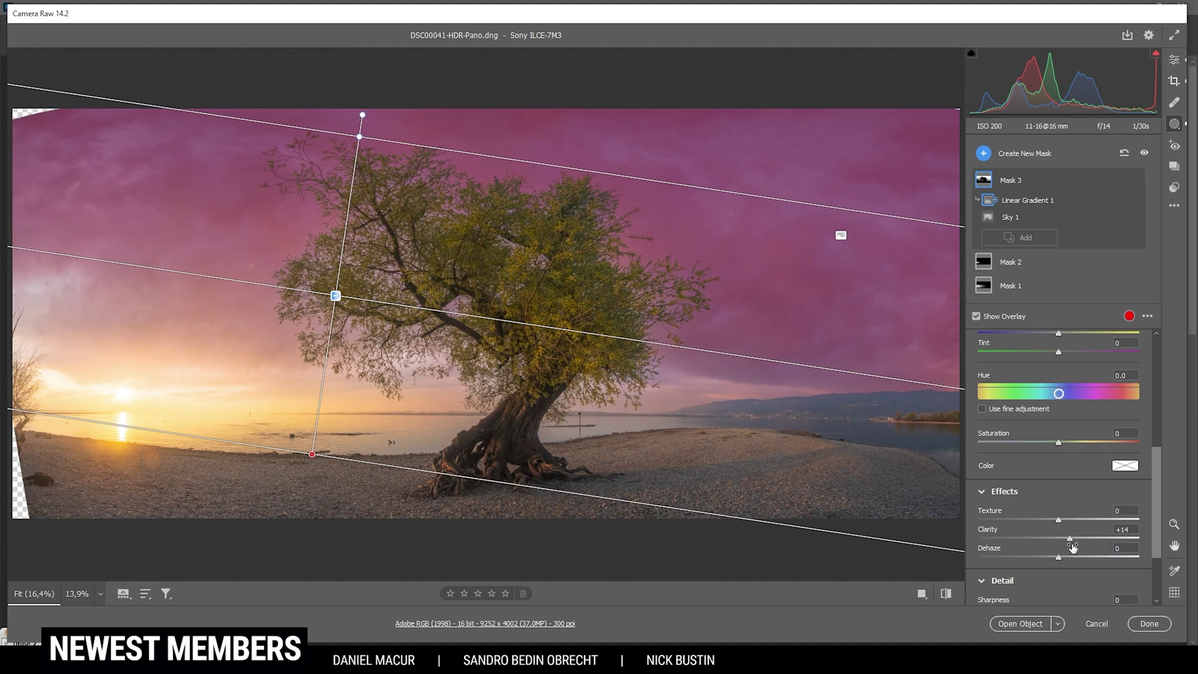
{"action": "left_click", "coordinate": [1167, 64]}
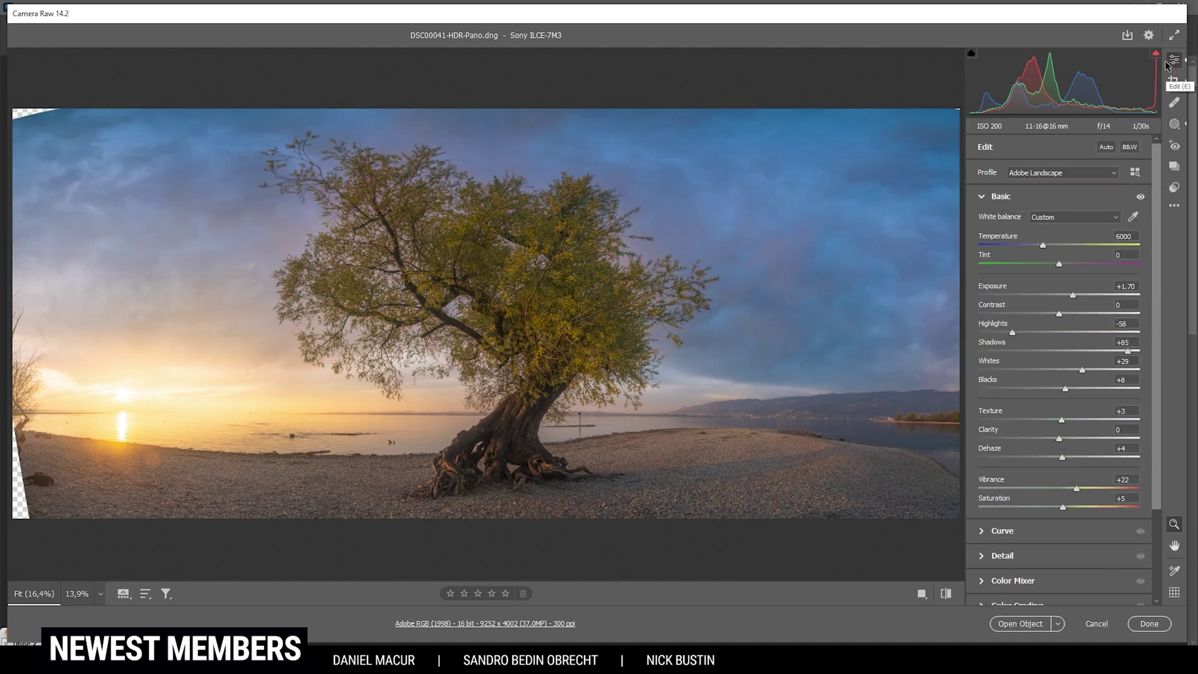
Compare the edited panorama against the unedited original several times
{"action": "left_click", "coordinate": [948, 594]}
{"action": "left_click", "coordinate": [947, 595]}
{"action": "left_click", "coordinate": [948, 594]}
{"action": "left_click", "coordinate": [948, 594]}
{"action": "left_click", "coordinate": [947, 594]}
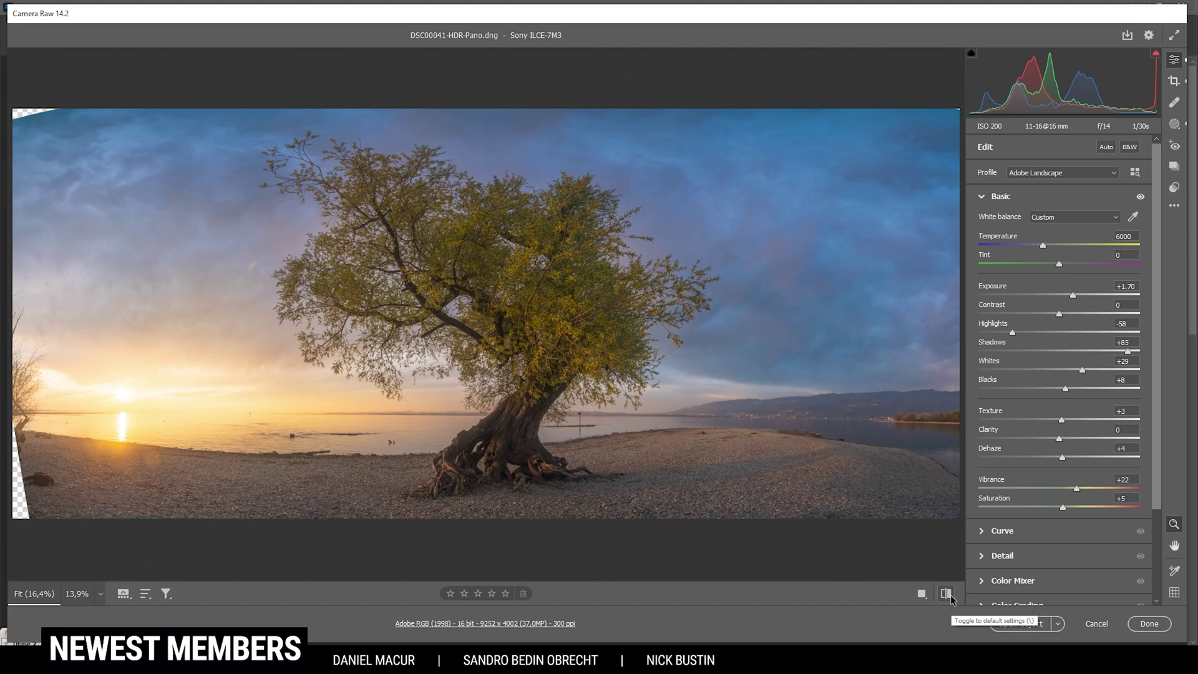
{"action": "left_click", "coordinate": [947, 594]}
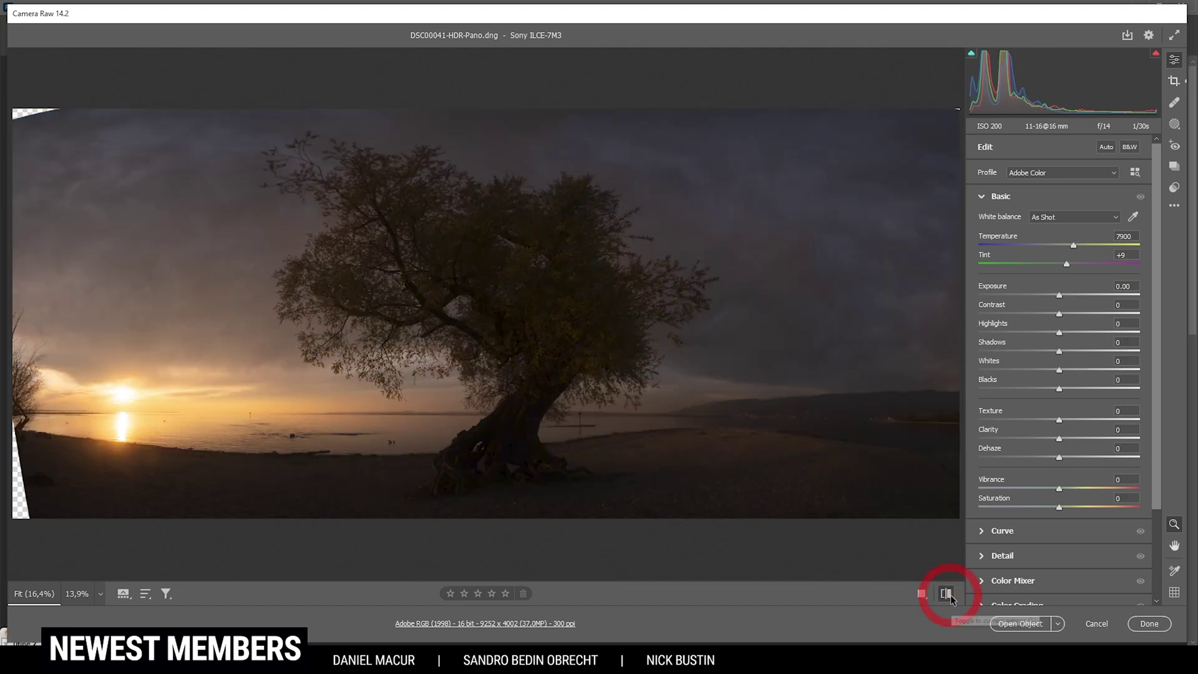
{"action": "left_click", "coordinate": [947, 595]}
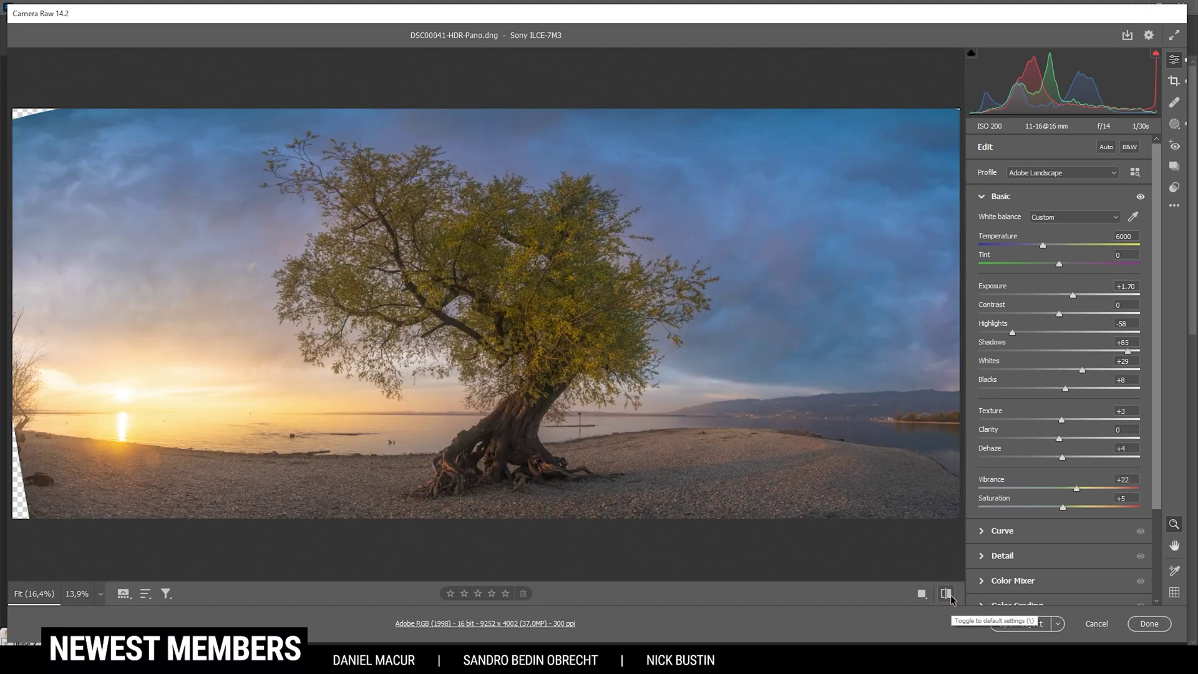
{"action": "left_click", "coordinate": [947, 594]}
{"action": "left_click", "coordinate": [947, 595]}
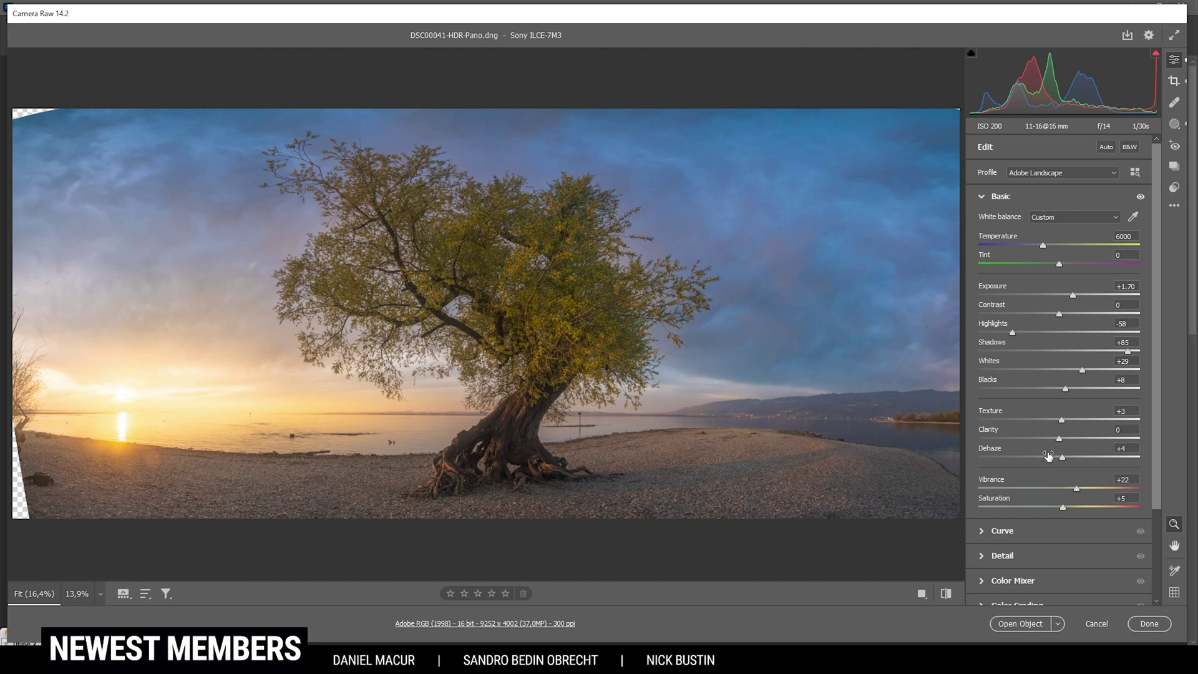
Set HSL saturation to Oranges +14, Greens +22 and Blues -36
{"action": "scroll", "coordinate": [1043, 524], "scroll_direction": "down", "scroll_amount": 2}
{"action": "left_click", "coordinate": [1038, 522]}
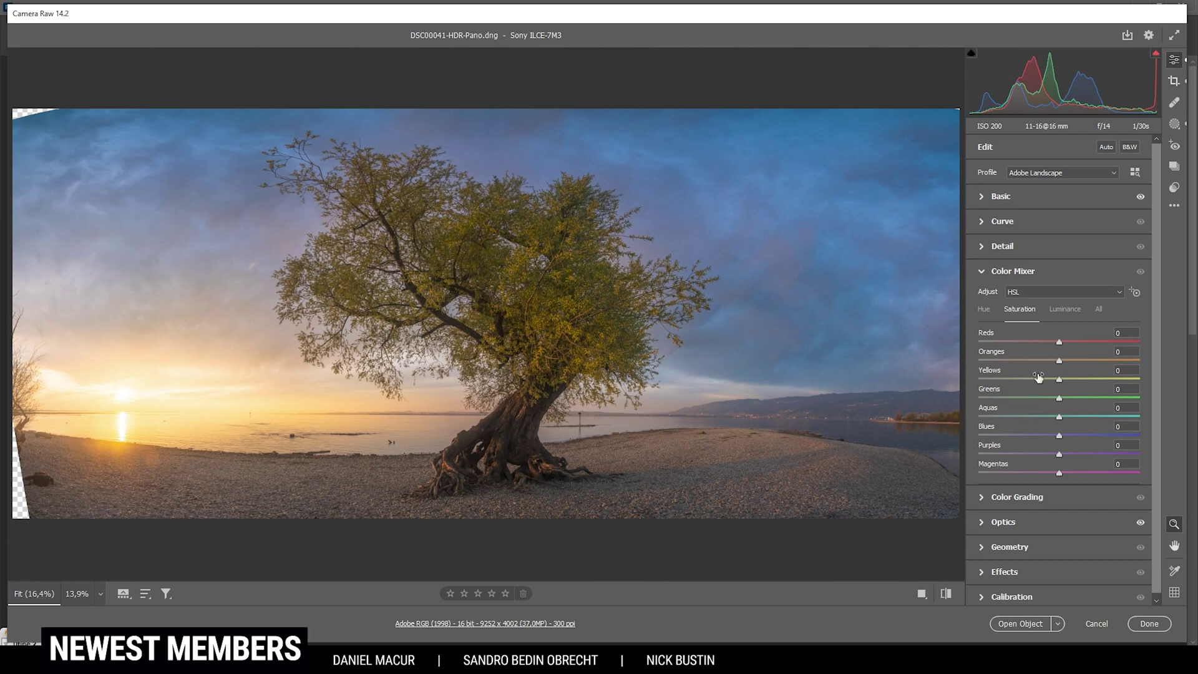
{"action": "left_click_drag", "start_coordinate": [1061, 363], "coordinate": [1075, 398]}
{"action": "left_click_drag", "start_coordinate": [1059, 435], "coordinate": [1030, 430]}
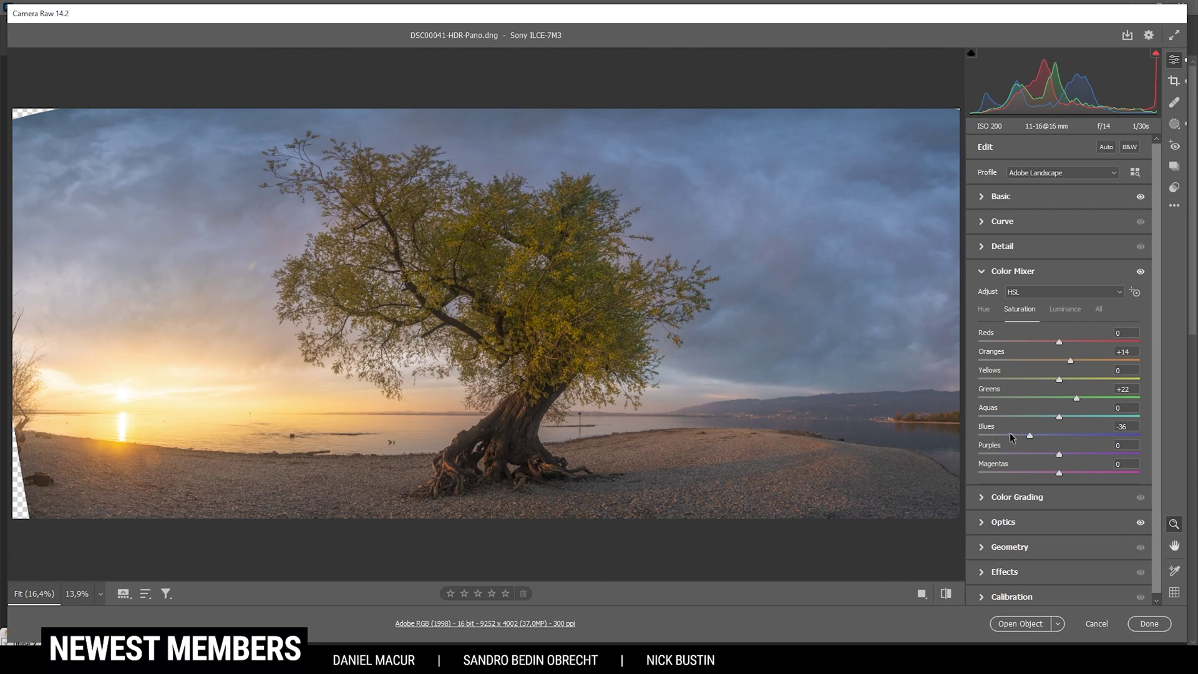
Lower the Blues luminance to -21 to deepen the sky
{"action": "left_click", "coordinate": [1065, 308]}
{"action": "left_click_drag", "start_coordinate": [1059, 435], "coordinate": [1046, 435]}
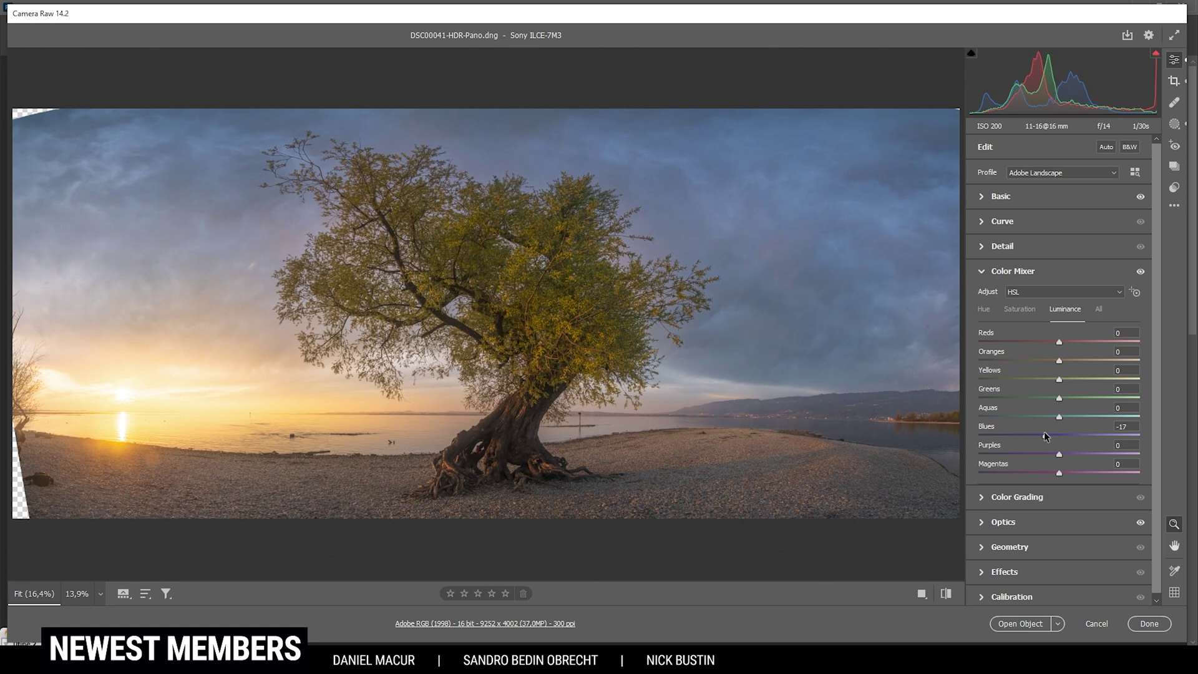
{"action": "left_click_drag", "start_coordinate": [1045, 435], "coordinate": [1043, 435]}
{"action": "left_click", "coordinate": [982, 270]}
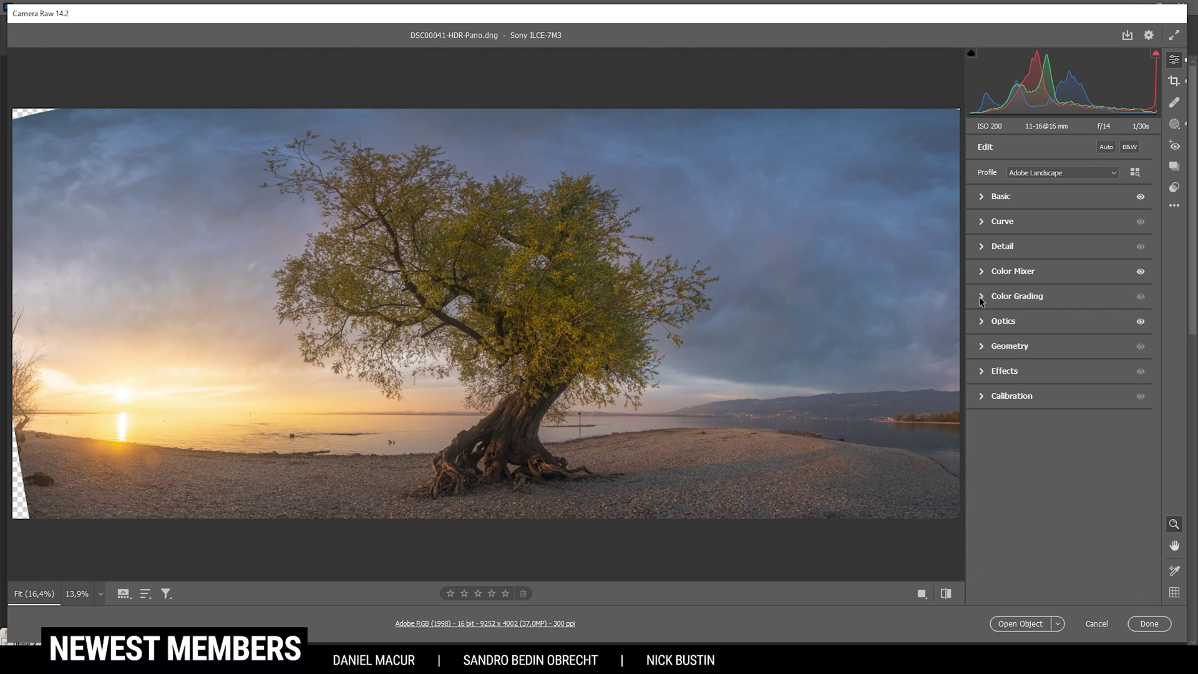
{"action": "left_click", "coordinate": [979, 297]}
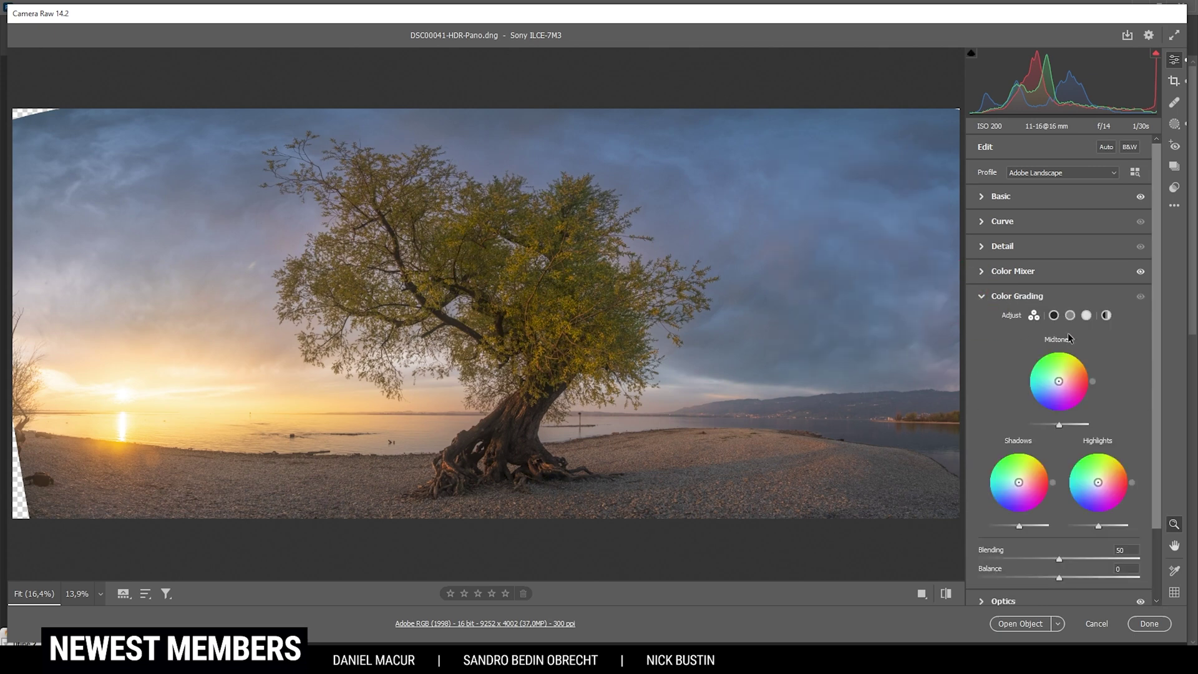
Tint the highlights a warm orange in Color Grading
{"action": "left_click", "coordinate": [1085, 316]}
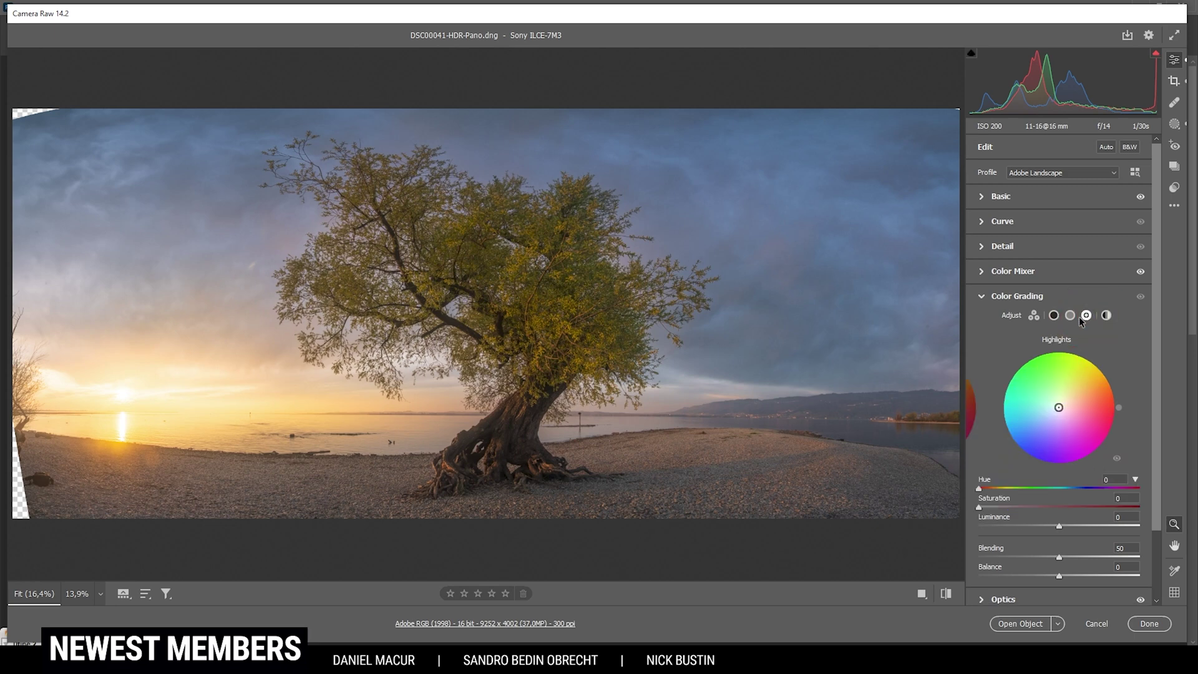
{"action": "left_click_drag", "start_coordinate": [1059, 407], "coordinate": [1070, 399]}
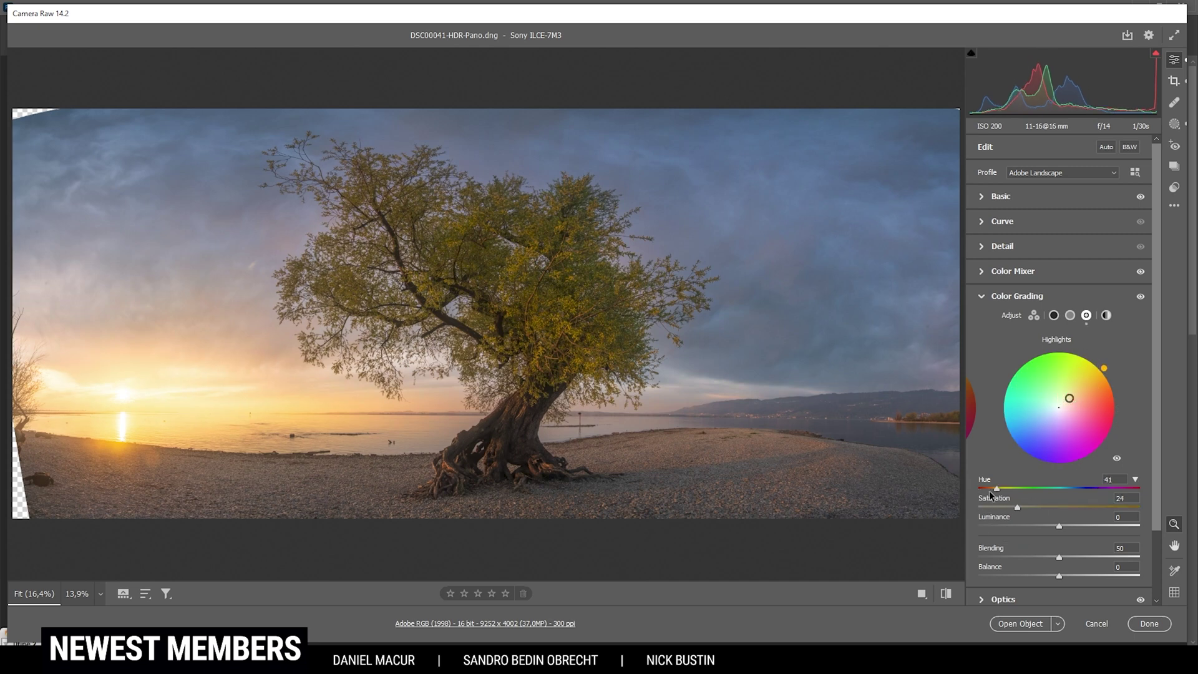
{"action": "left_click_drag", "start_coordinate": [997, 491], "coordinate": [997, 491]}
{"action": "left_click_drag", "start_coordinate": [1016, 507], "coordinate": [1047, 507]}
Give the midtones a faint purple tint (hue 260, saturation 18)
{"action": "left_click", "coordinate": [1070, 315]}
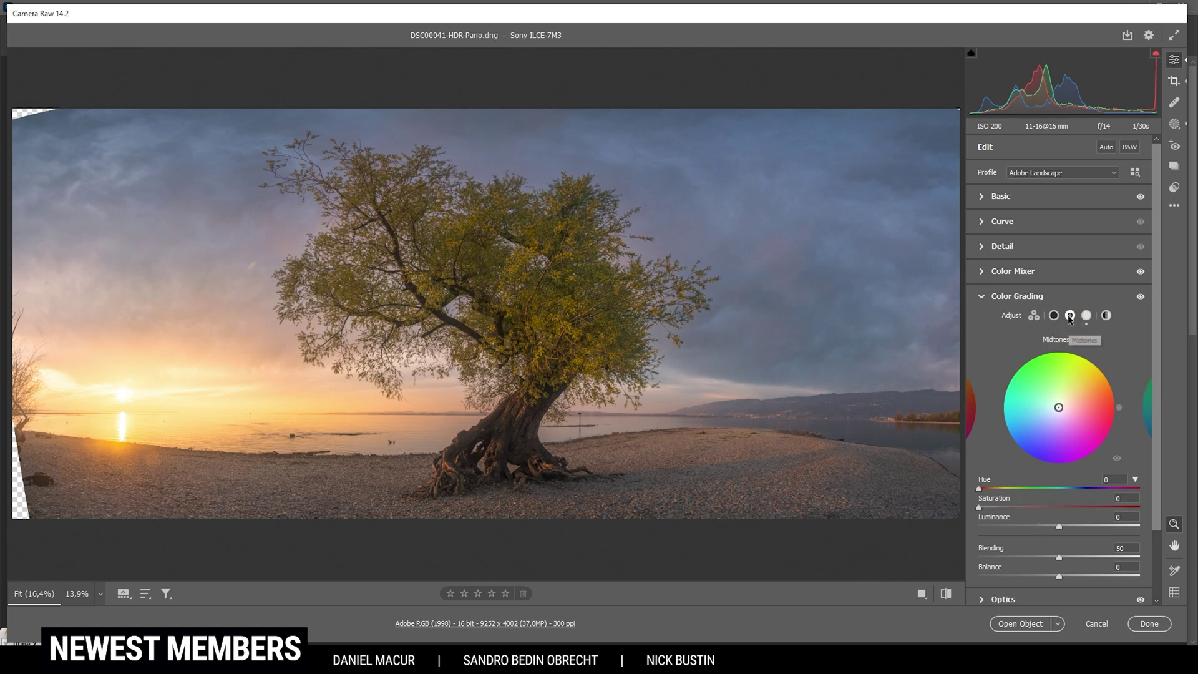
{"action": "left_click_drag", "start_coordinate": [1059, 408], "coordinate": [1046, 419]}
{"action": "left_click_drag", "start_coordinate": [1081, 487], "coordinate": [1096, 489]}
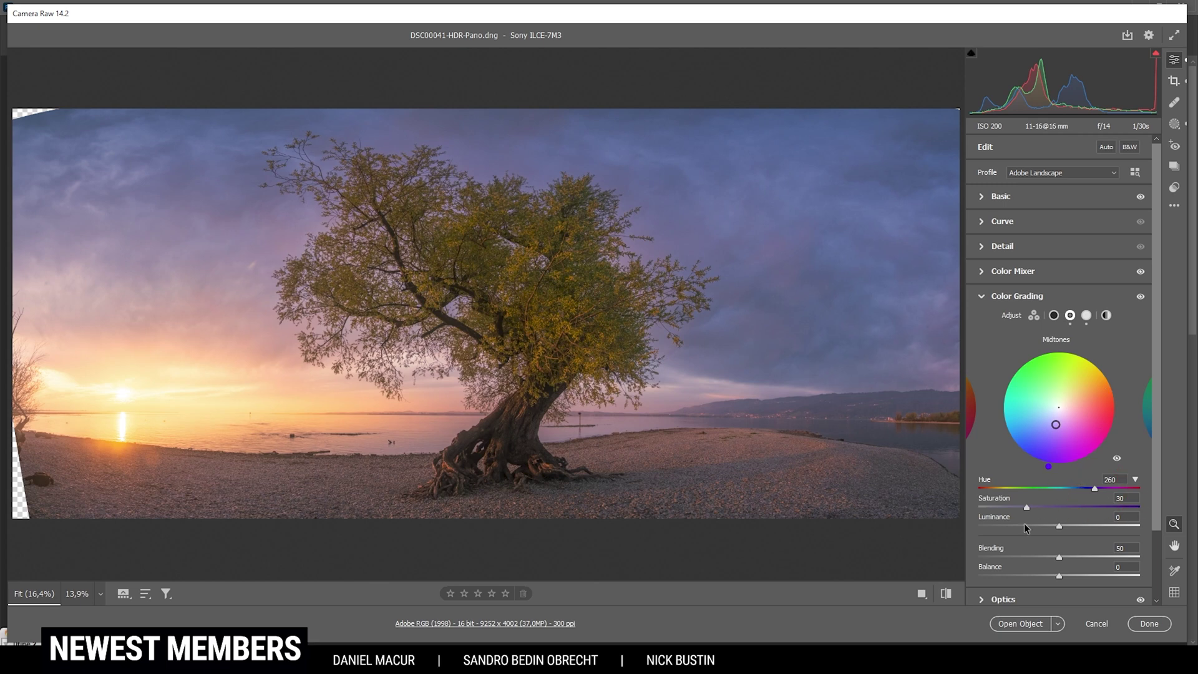
{"action": "left_click_drag", "start_coordinate": [1024, 506], "coordinate": [1003, 507]}
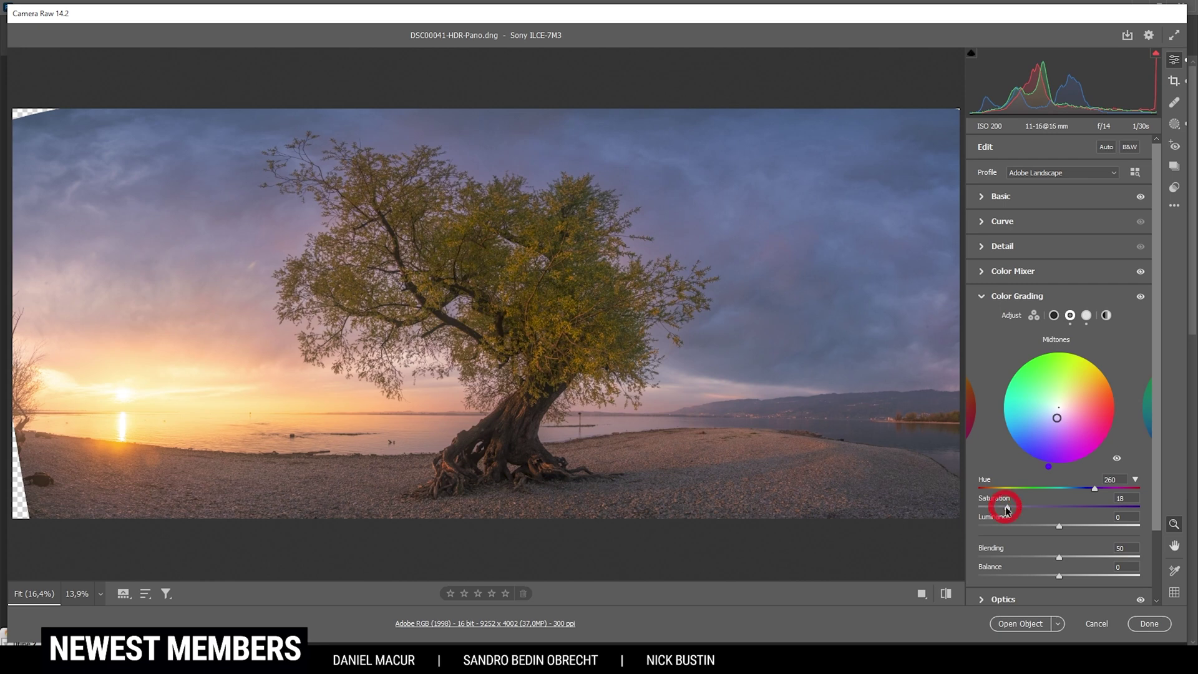
Give the shadows a slight blue tint (hue 230, saturation 7)
{"action": "left_click", "coordinate": [1054, 315]}
{"action": "left_click_drag", "start_coordinate": [1058, 412], "coordinate": [1070, 499]}
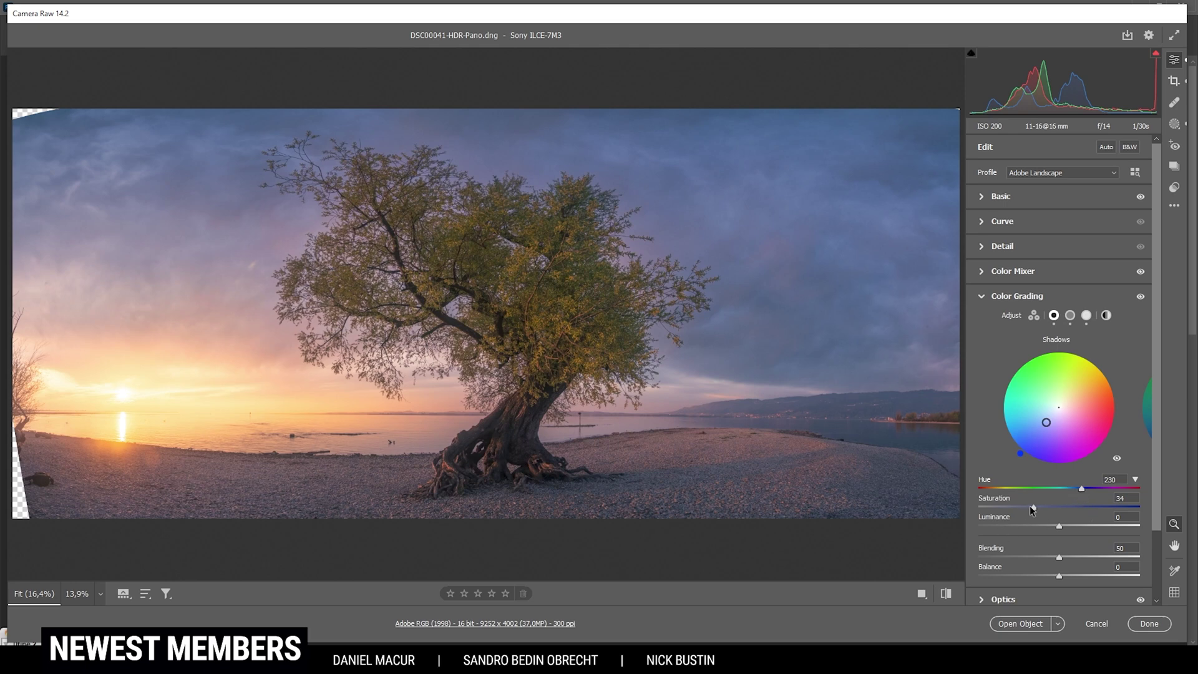
{"action": "left_click_drag", "start_coordinate": [1030, 505], "coordinate": [984, 505]}
{"action": "left_click", "coordinate": [1008, 297]}
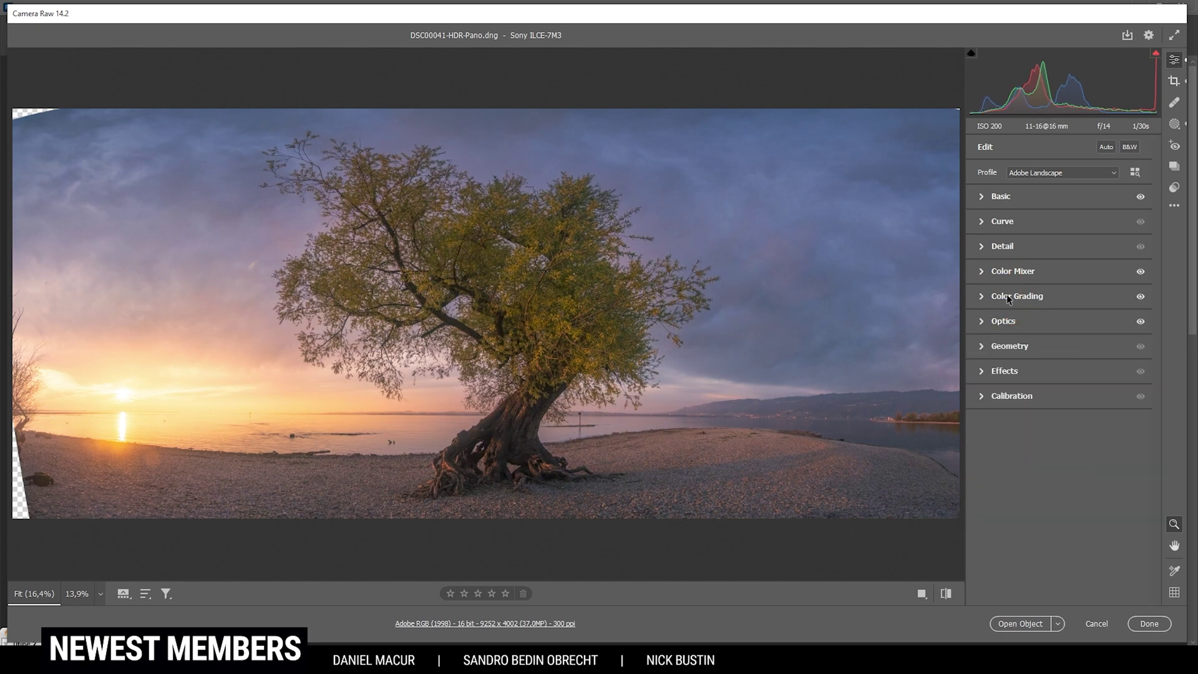
Shift the Blue Primary calibration to hue -12 and saturation +12
{"action": "left_click", "coordinate": [979, 396]}
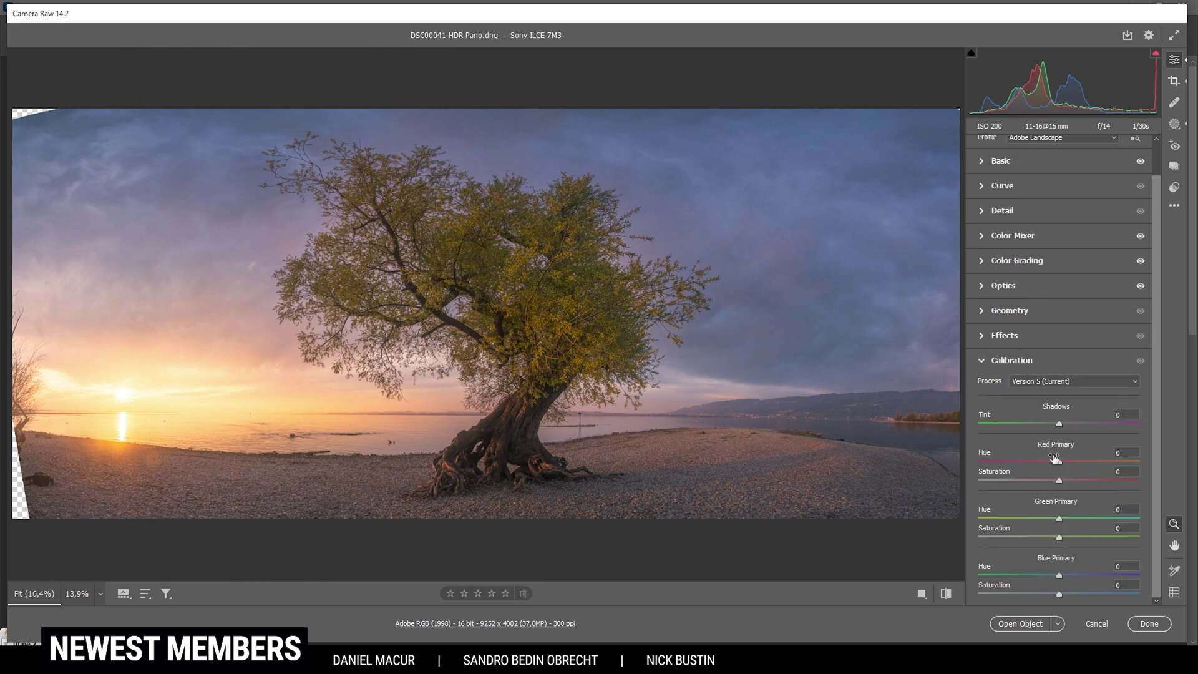
{"action": "mouse_move", "coordinate": [1059, 577]}
{"action": "left_mouse_down"}
{"action": "mouse_move", "coordinate": [1049, 574]}
{"action": "mouse_move", "coordinate": [1063, 594]}
{"action": "left_mouse_up"}
Open the graded panorama in Photoshop and crop a slice off its right side
{"action": "left_click", "coordinate": [1027, 623]}
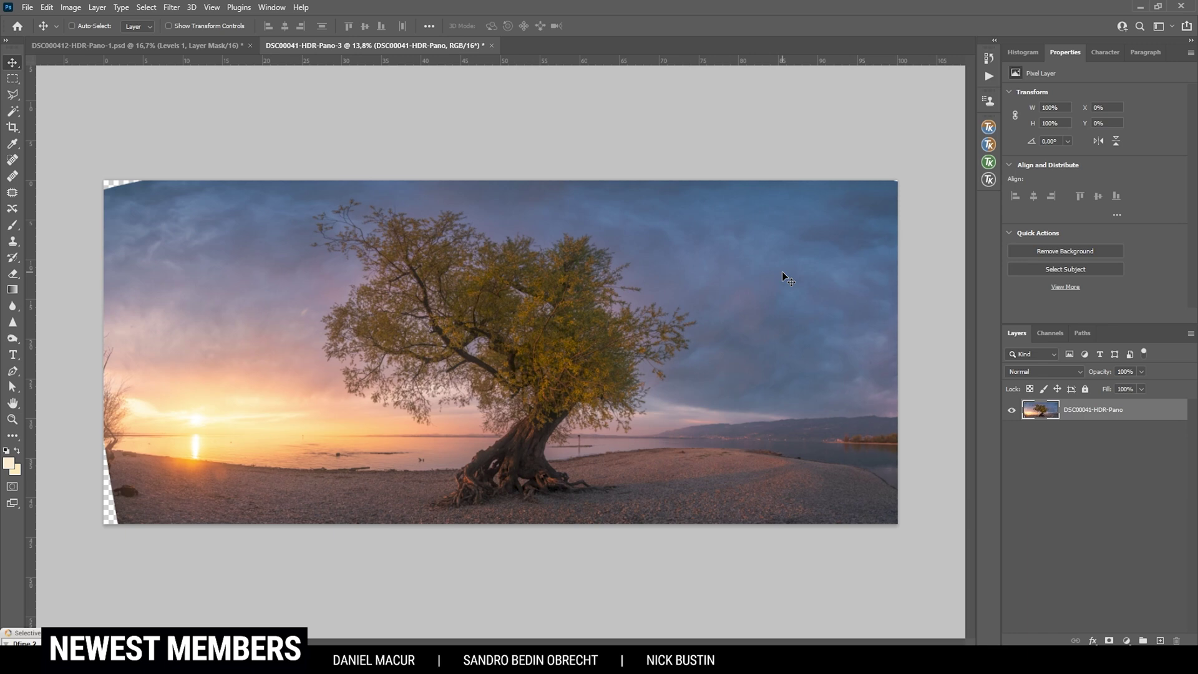
{"action": "scroll", "coordinate": [683, 308], "scroll_direction": "up", "scroll_amount": 1}
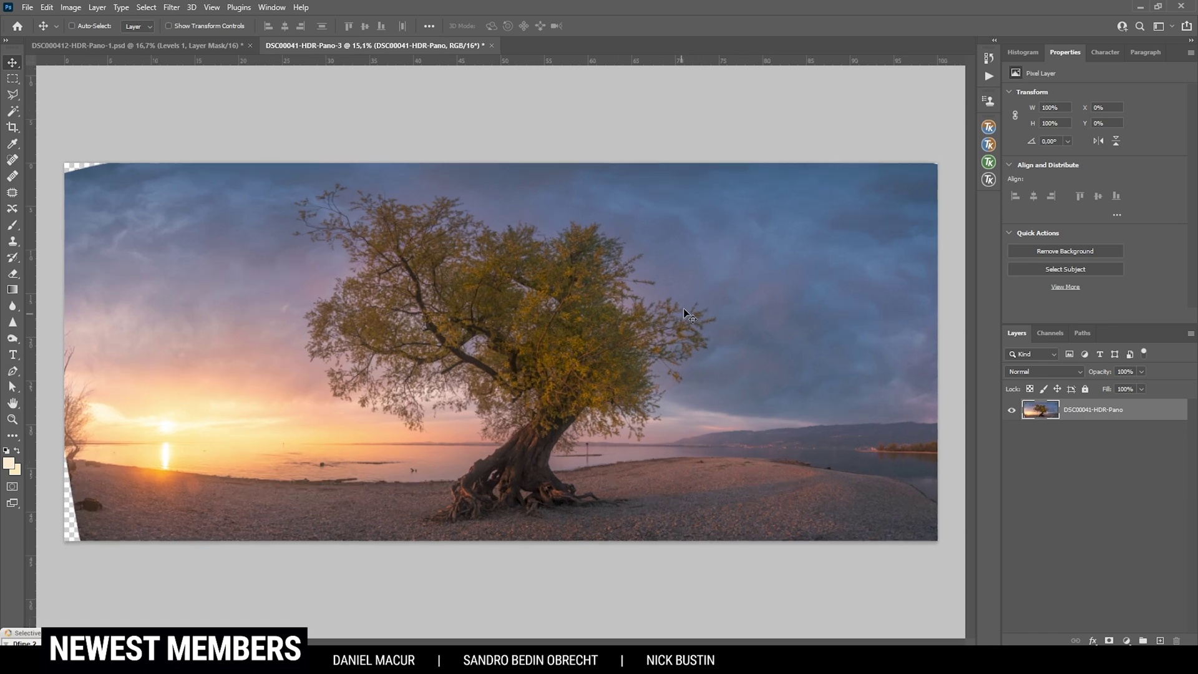
{"action": "scroll", "coordinate": [684, 308], "scroll_direction": "down", "scroll_amount": 2}
{"action": "scroll", "coordinate": [683, 308], "scroll_direction": "up", "scroll_amount": 1}
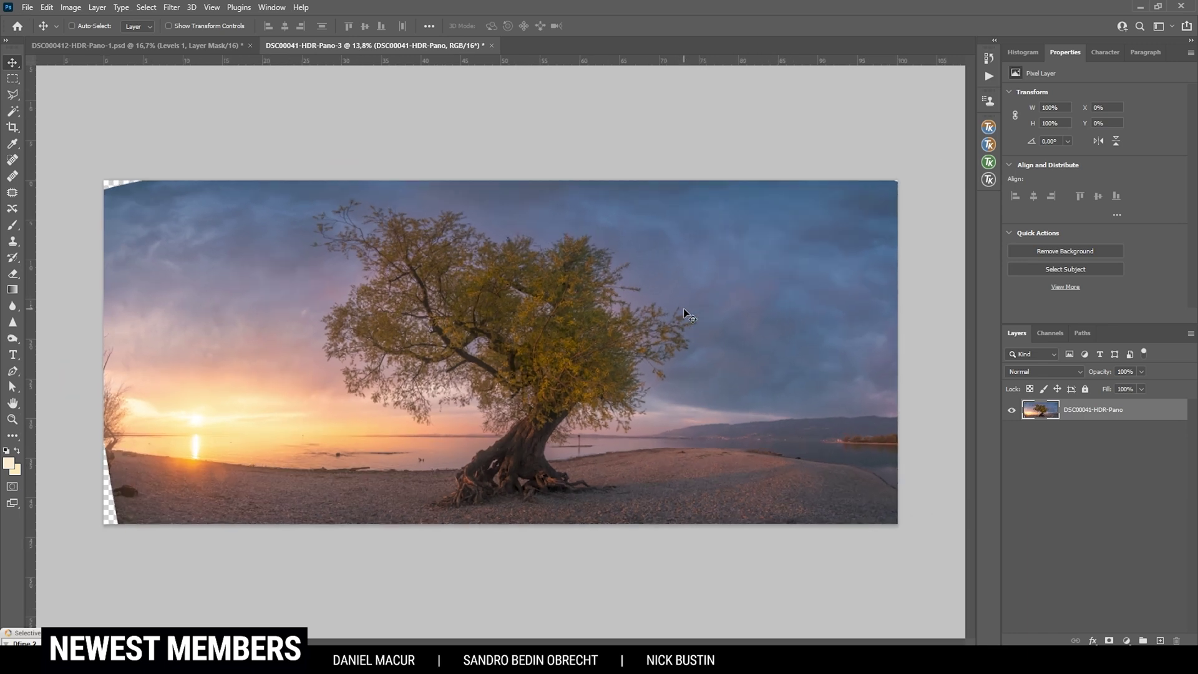
{"action": "key", "text": "c"}
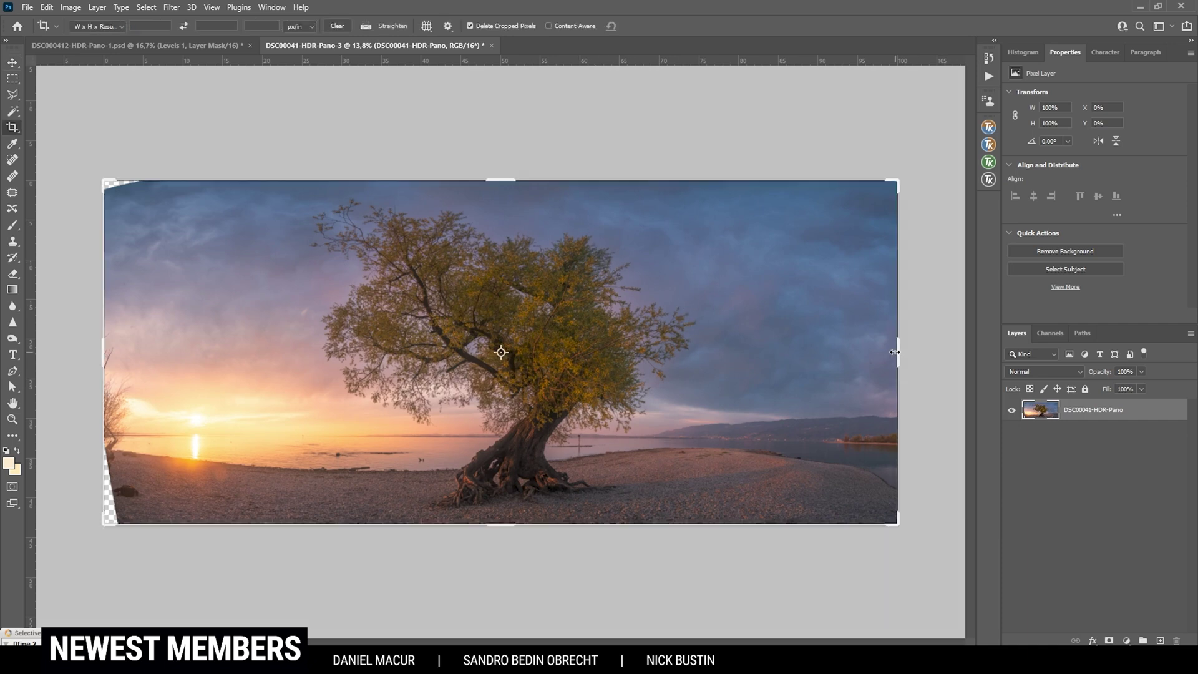
{"action": "left_click_drag", "start_coordinate": [900, 355], "coordinate": [848, 363]}
Spot-heal the orange streak and small specks along the shore
{"action": "left_click", "coordinate": [12, 160]}
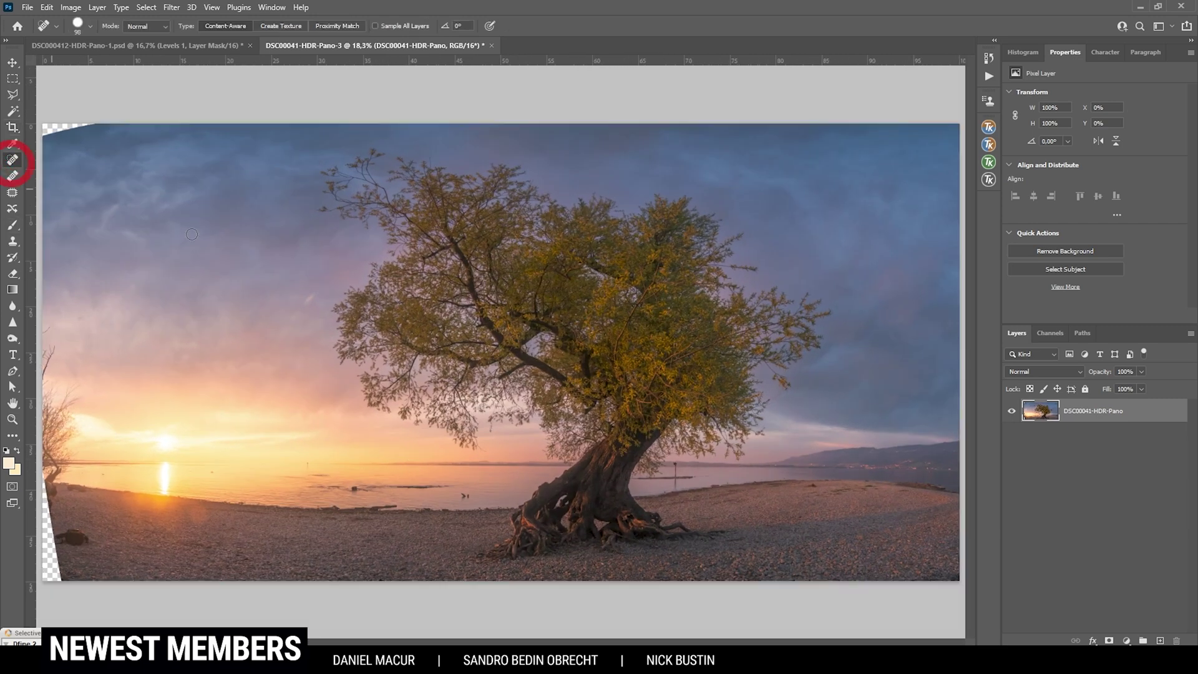
{"action": "scroll", "coordinate": [304, 306], "scroll_direction": "up", "scroll_amount": 5}
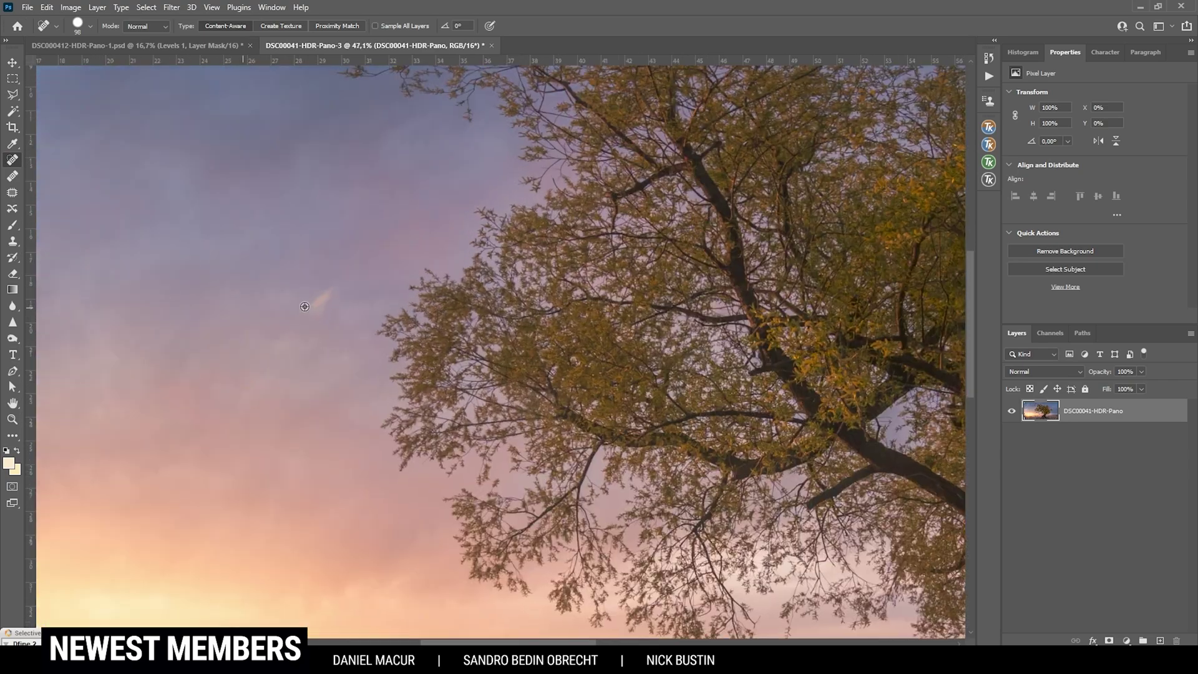
{"action": "left_click_drag", "start_coordinate": [312, 310], "coordinate": [329, 278]}
{"action": "scroll", "coordinate": [387, 441], "scroll_direction": "up", "scroll_amount": 2}
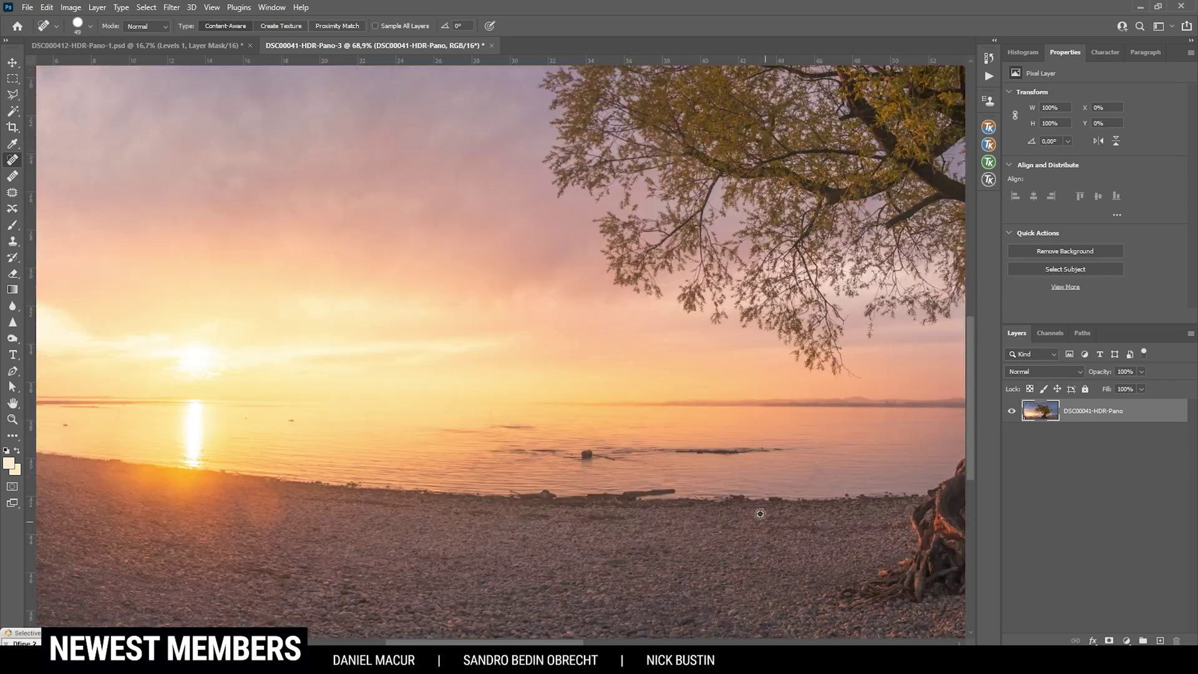
{"action": "left_click_drag", "start_coordinate": [114, 344], "coordinate": [114, 395]}
{"action": "left_click_drag", "start_coordinate": [166, 436], "coordinate": [792, 423]}
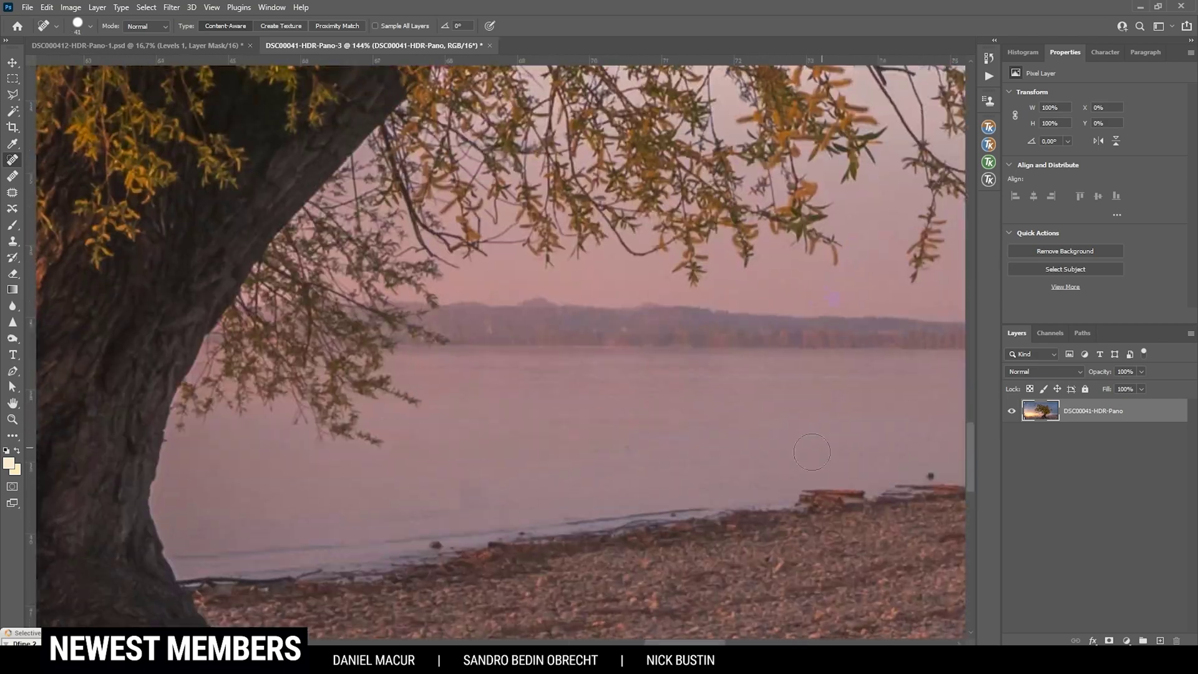
{"action": "left_click_drag", "start_coordinate": [441, 418], "coordinate": [535, 417]}
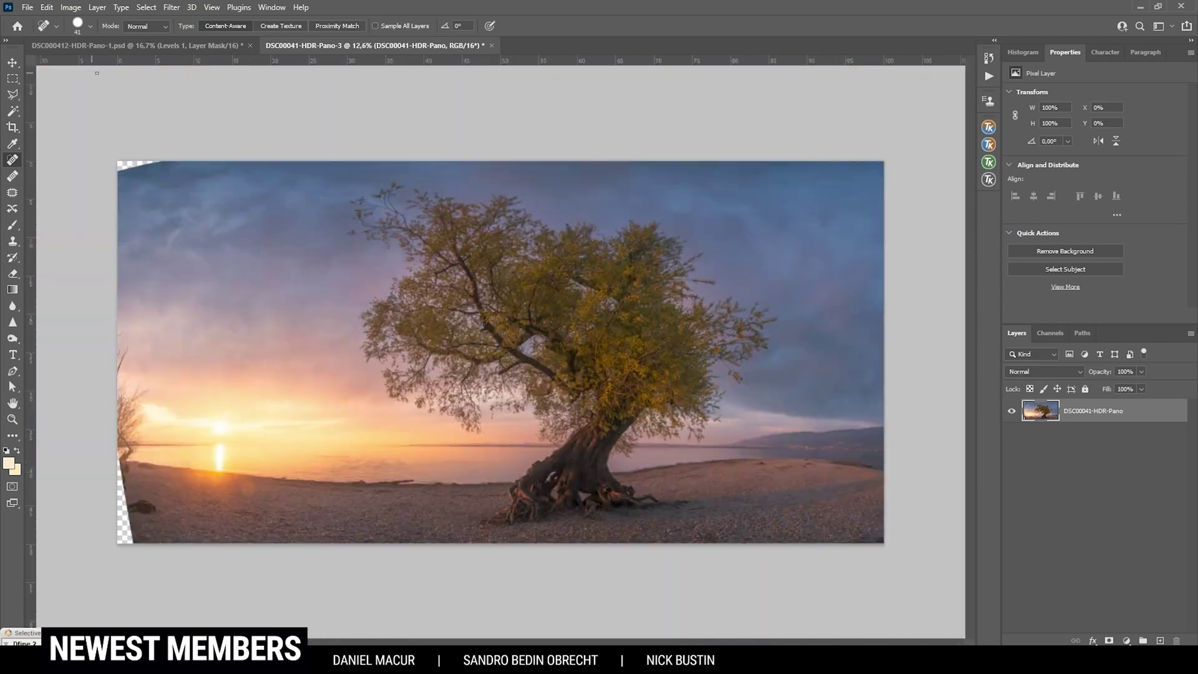
{"action": "scroll", "coordinate": [149, 163], "scroll_direction": "up", "scroll_amount": 4}
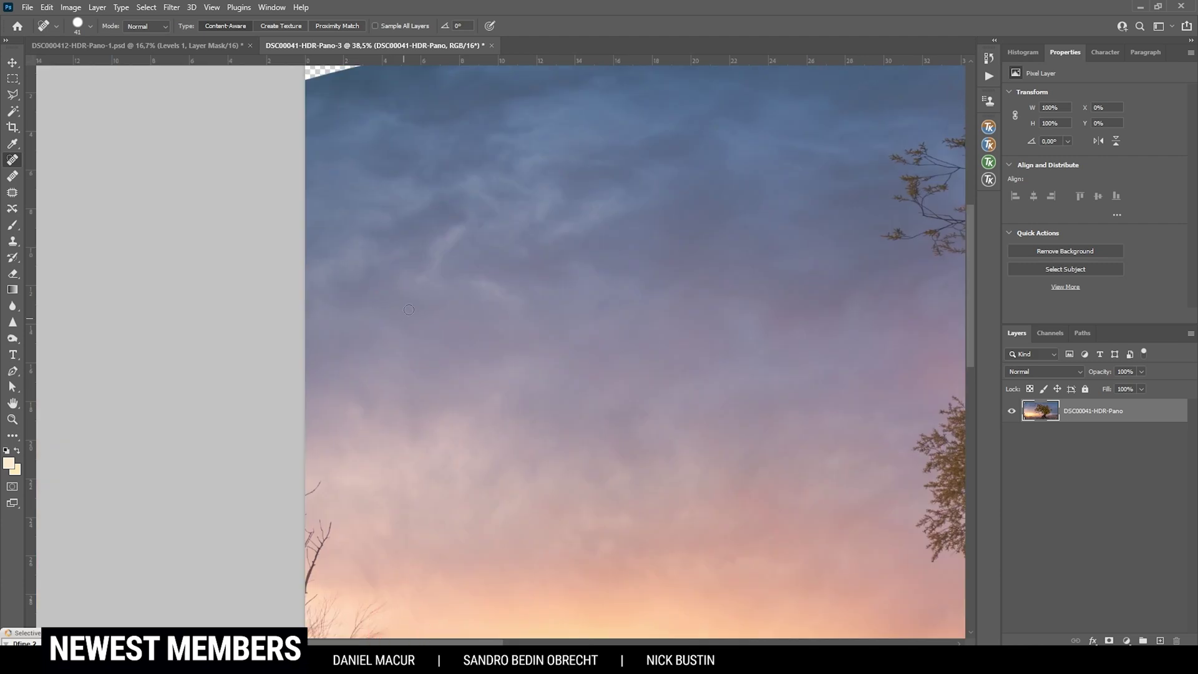
{"action": "scroll", "coordinate": [409, 309], "scroll_direction": "up", "scroll_amount": 3}
{"action": "scroll", "coordinate": [409, 309], "scroll_direction": "up", "scroll_amount": 2}
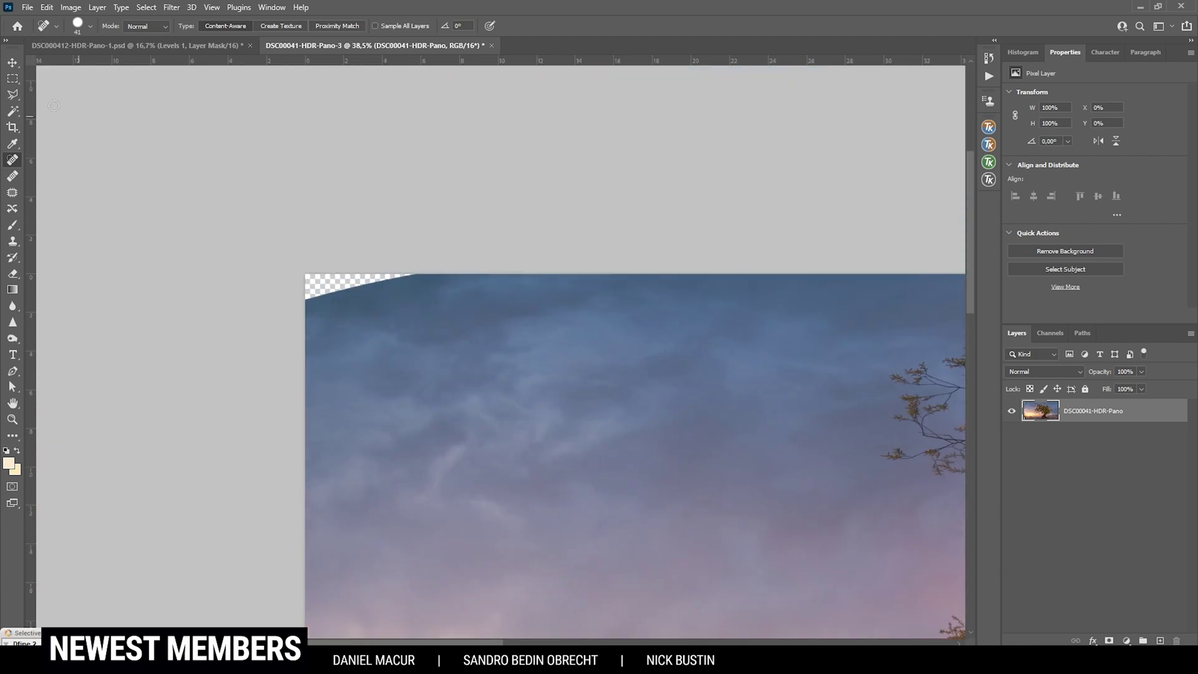
Select the transparent top-left corner and Content-Aware fill it with matching sky
{"action": "key", "text": "l"}
{"action": "left_click", "coordinate": [301, 268]}
{"action": "left_click", "coordinate": [302, 308]}
{"action": "left_click", "coordinate": [428, 273]}
{"action": "left_click", "coordinate": [301, 267]}
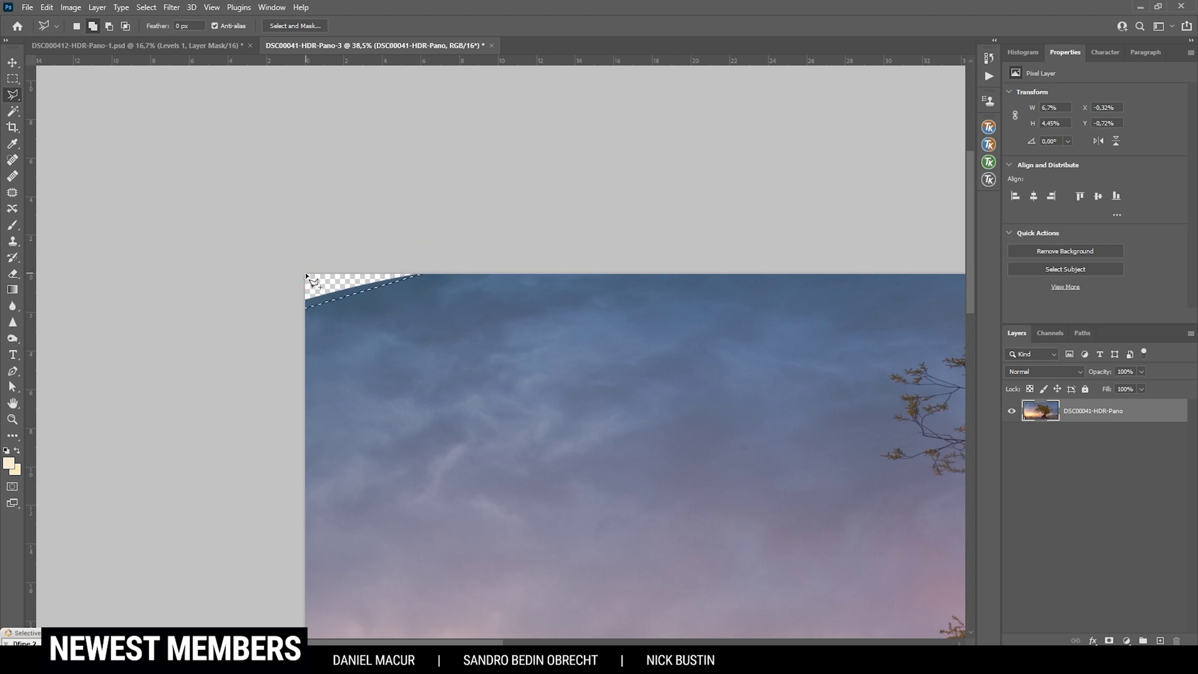
{"action": "key", "text": "shift+BackSpace"}
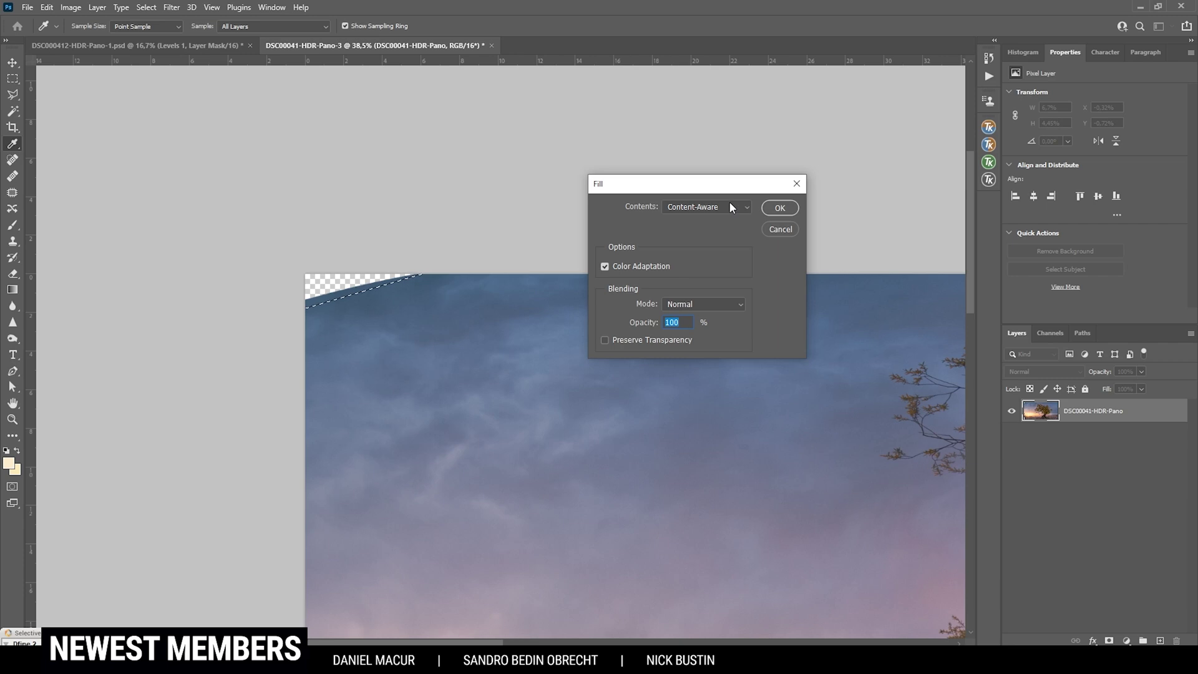
{"action": "left_click", "coordinate": [779, 208]}
{"action": "scroll", "coordinate": [380, 287], "scroll_direction": "down", "scroll_amount": 10}
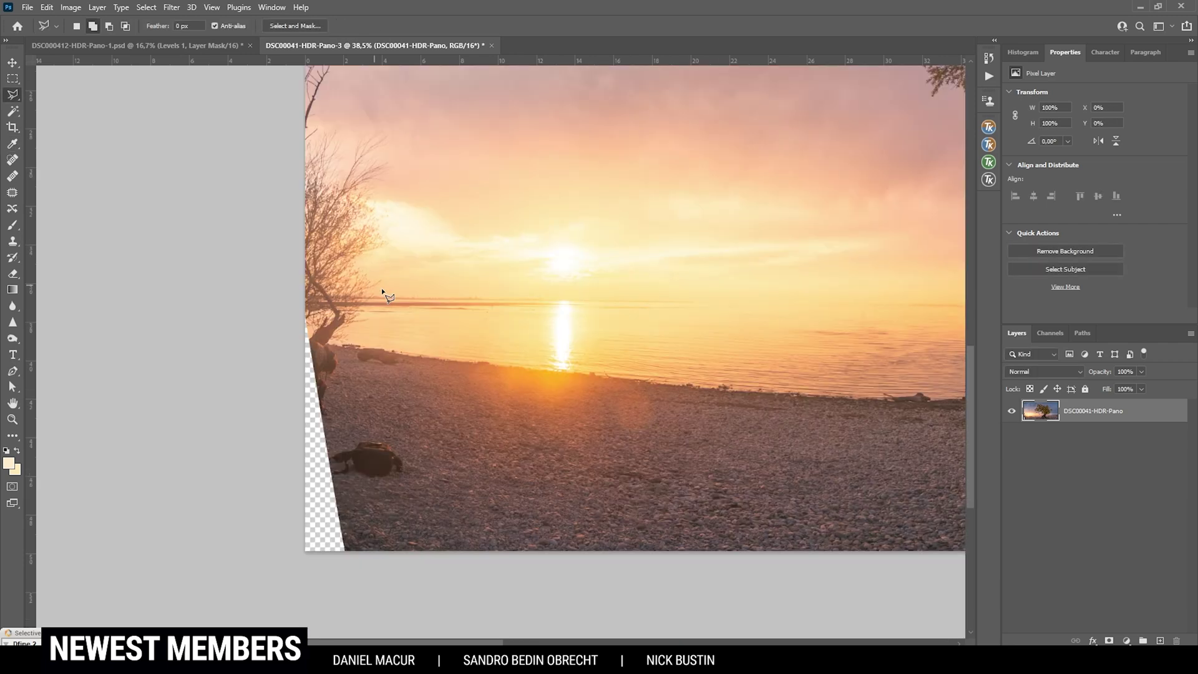
{"action": "scroll", "coordinate": [460, 241], "scroll_direction": "up", "scroll_amount": 2}
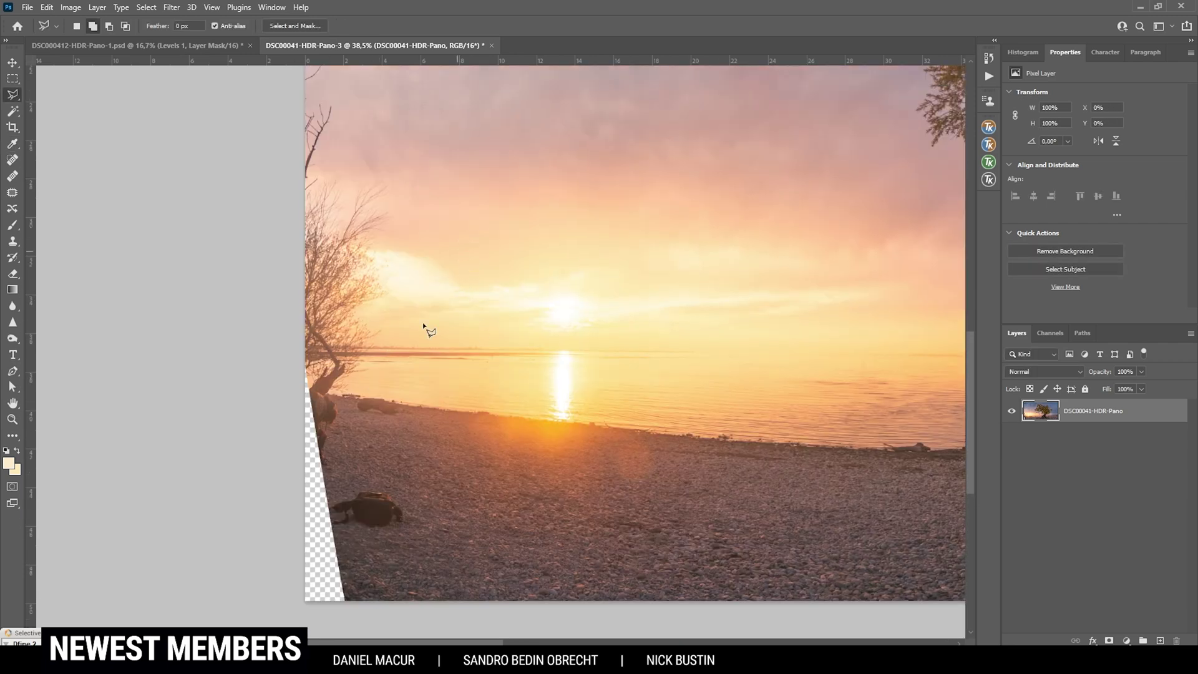
{"action": "scroll", "coordinate": [447, 287], "scroll_direction": "up", "scroll_amount": 2}
Spot-heal a branch poking in at the left edge
{"action": "left_click", "coordinate": [12, 160]}
{"action": "scroll", "coordinate": [332, 286], "scroll_direction": "up", "scroll_amount": 3}
{"action": "mouse_move", "coordinate": [240, 230]}
{"action": "left_mouse_down"}
{"action": "mouse_move", "coordinate": [234, 349]}
{"action": "mouse_move", "coordinate": [281, 212]}
{"action": "left_mouse_up"}
{"action": "scroll", "coordinate": [474, 359], "scroll_direction": "down", "scroll_amount": 1}
{"action": "scroll", "coordinate": [492, 361], "scroll_direction": "down", "scroll_amount": 2}
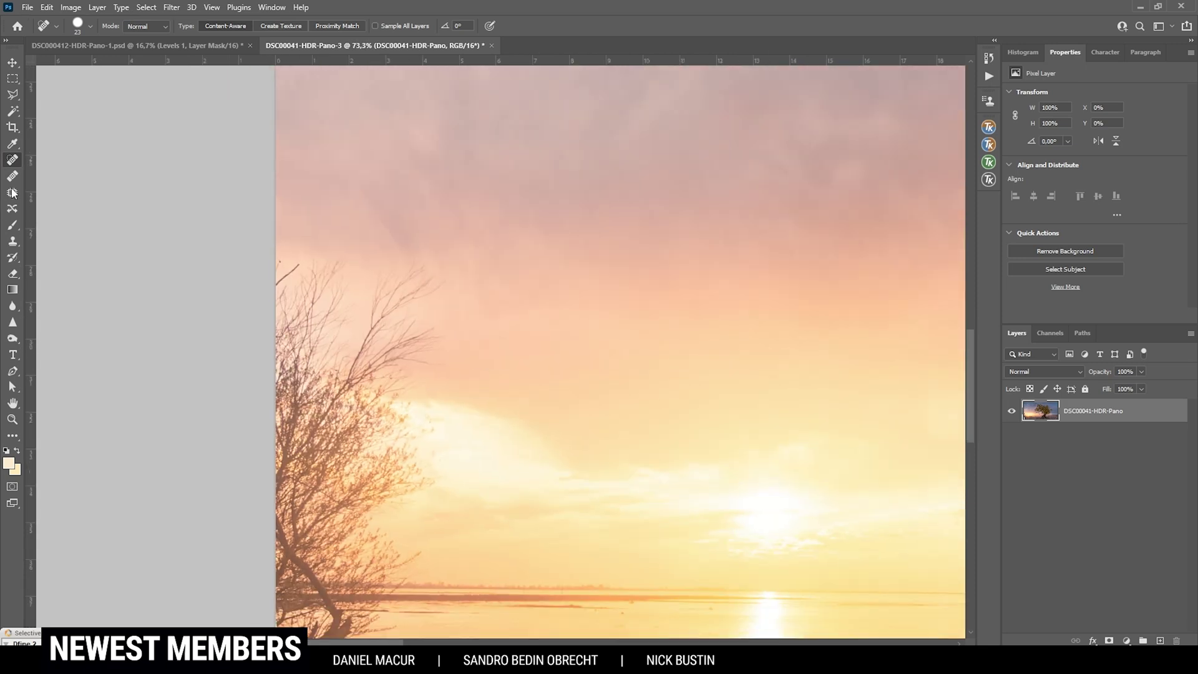
Clone sky over the remaining left-edge branches with a smaller Clone Stamp brush
{"action": "left_click", "coordinate": [12, 241]}
{"action": "right_click", "coordinate": [496, 340], "text": "alt"}
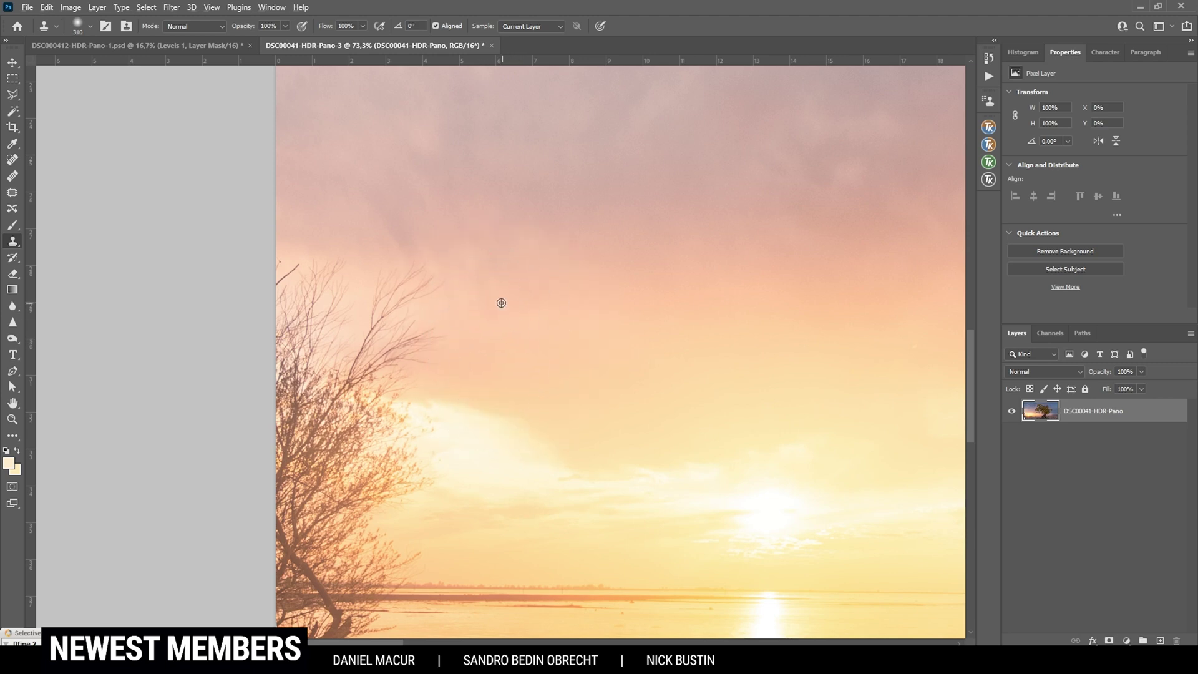
{"action": "right_click", "coordinate": [387, 293], "text": "alt"}
{"action": "left_click_drag", "start_coordinate": [415, 294], "coordinate": [288, 278]}
{"action": "scroll", "coordinate": [477, 399], "scroll_direction": "down", "scroll_amount": 3}
{"action": "left_click_drag", "start_coordinate": [349, 430], "coordinate": [396, 463]}
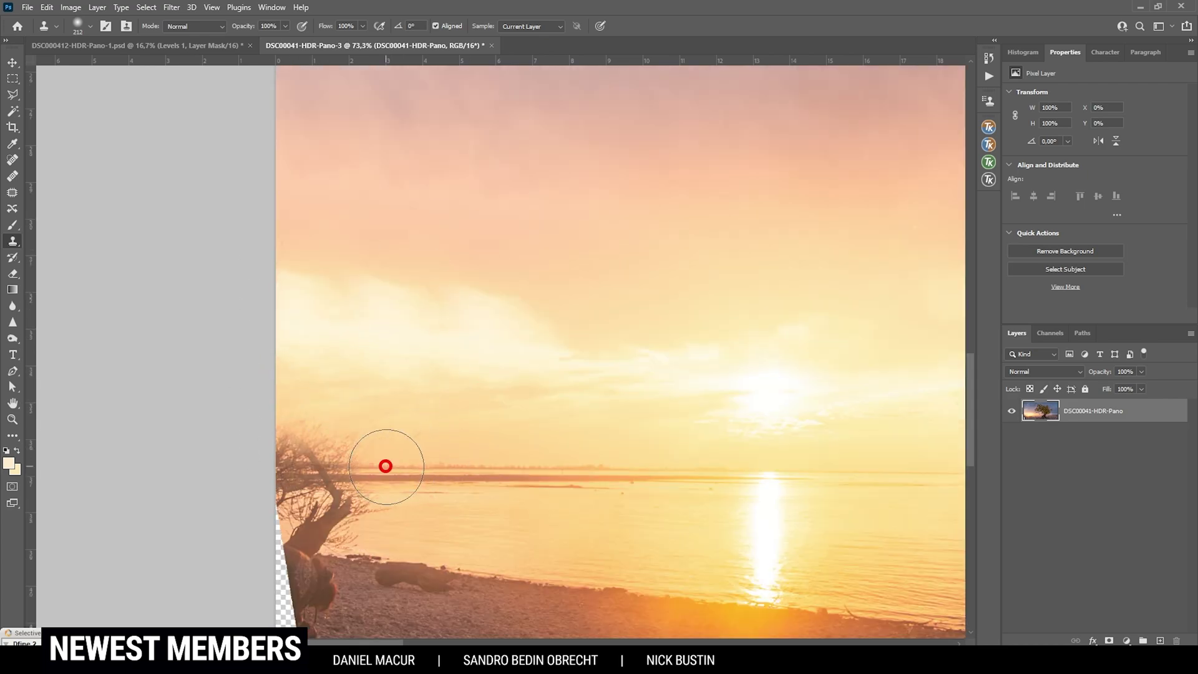
{"action": "scroll", "coordinate": [593, 388], "scroll_direction": "down", "scroll_amount": 2}
{"action": "scroll", "coordinate": [369, 449], "scroll_direction": "up", "scroll_amount": 2}
{"action": "scroll", "coordinate": [378, 434], "scroll_direction": "down", "scroll_amount": 3}
Lasso around the bag on the beach and fit the panorama in the window
{"action": "key", "text": "l"}
{"action": "scroll", "coordinate": [372, 337], "scroll_direction": "up", "scroll_amount": 4}
{"action": "left_click_drag", "start_coordinate": [310, 378], "coordinate": [312, 410]}
{"action": "key", "text": "ctrl+0"}
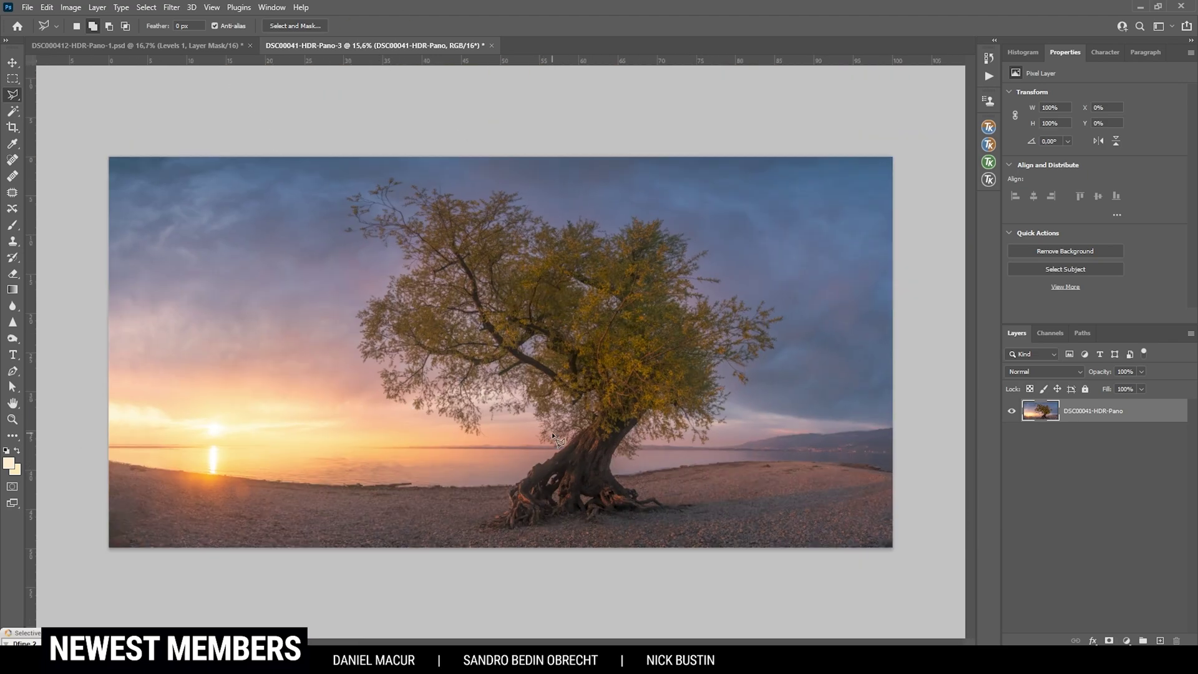
Add a Warming Filter (85) photo filter at 52% density and invert its mask
{"action": "left_click", "coordinate": [1128, 640]}
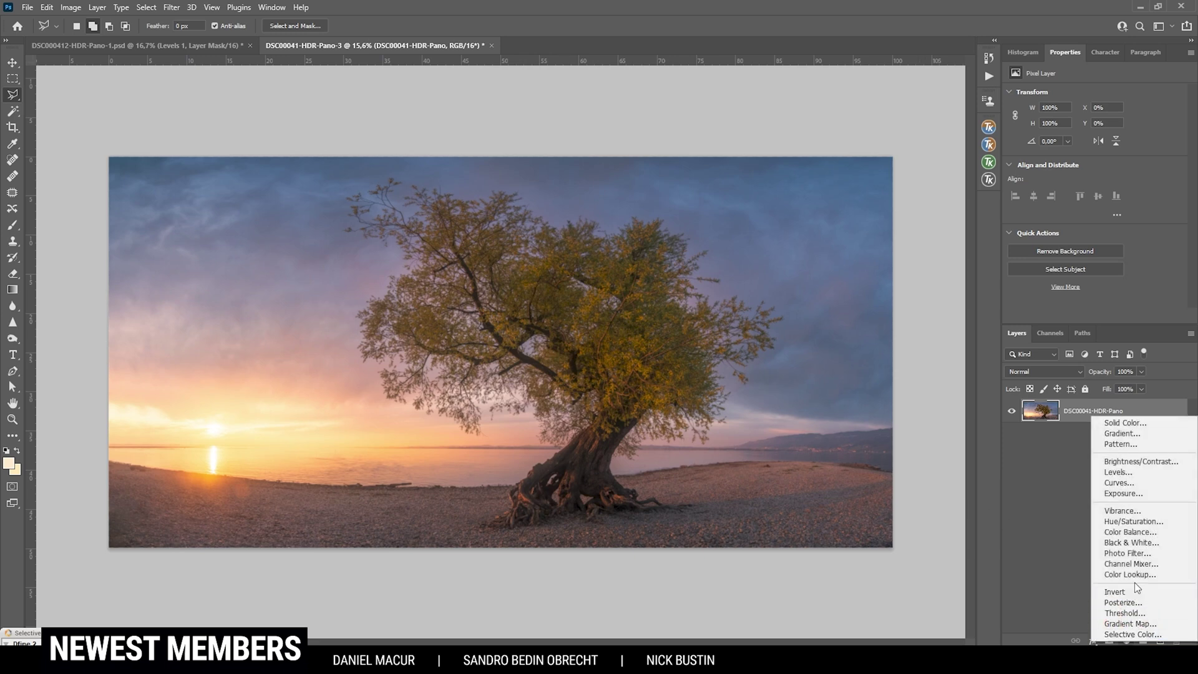
{"action": "left_click", "coordinate": [1145, 554]}
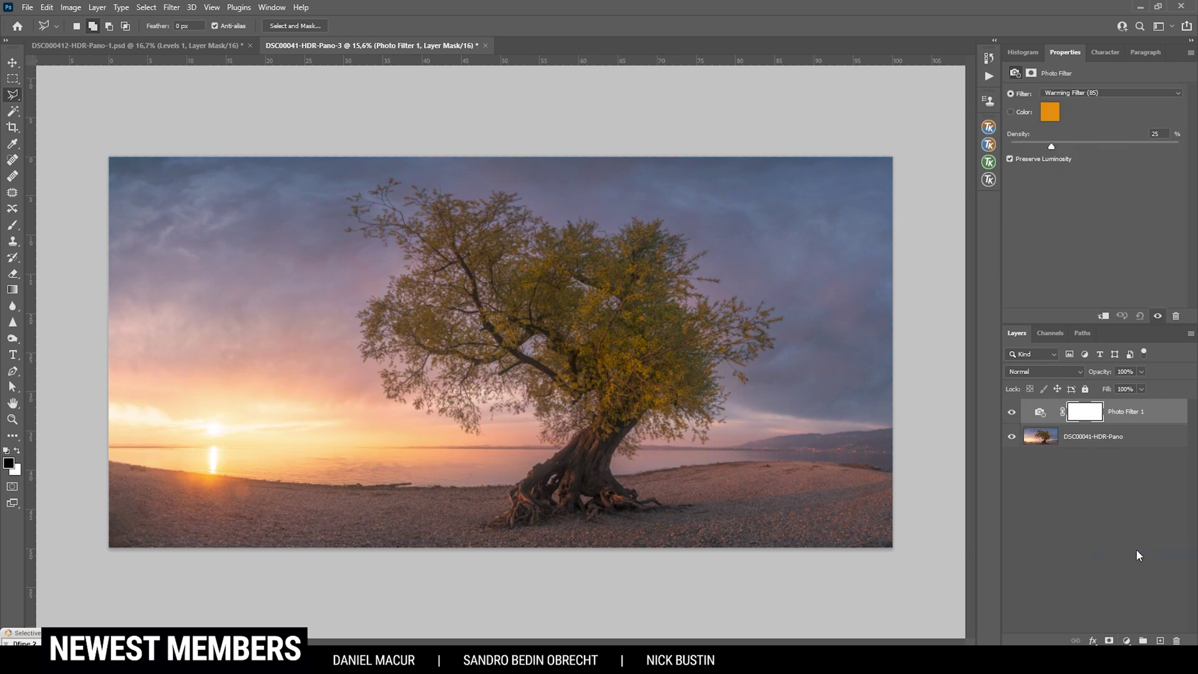
{"action": "left_click_drag", "start_coordinate": [1052, 147], "coordinate": [1098, 151]}
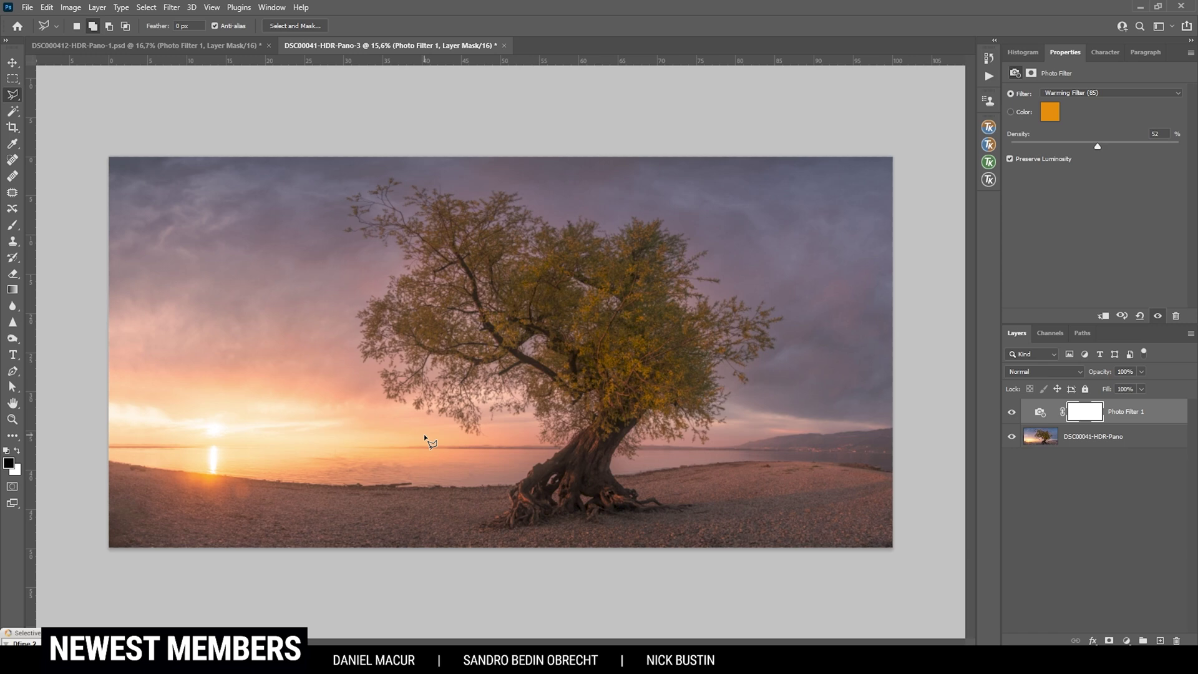
{"action": "left_click", "coordinate": [1086, 413]}
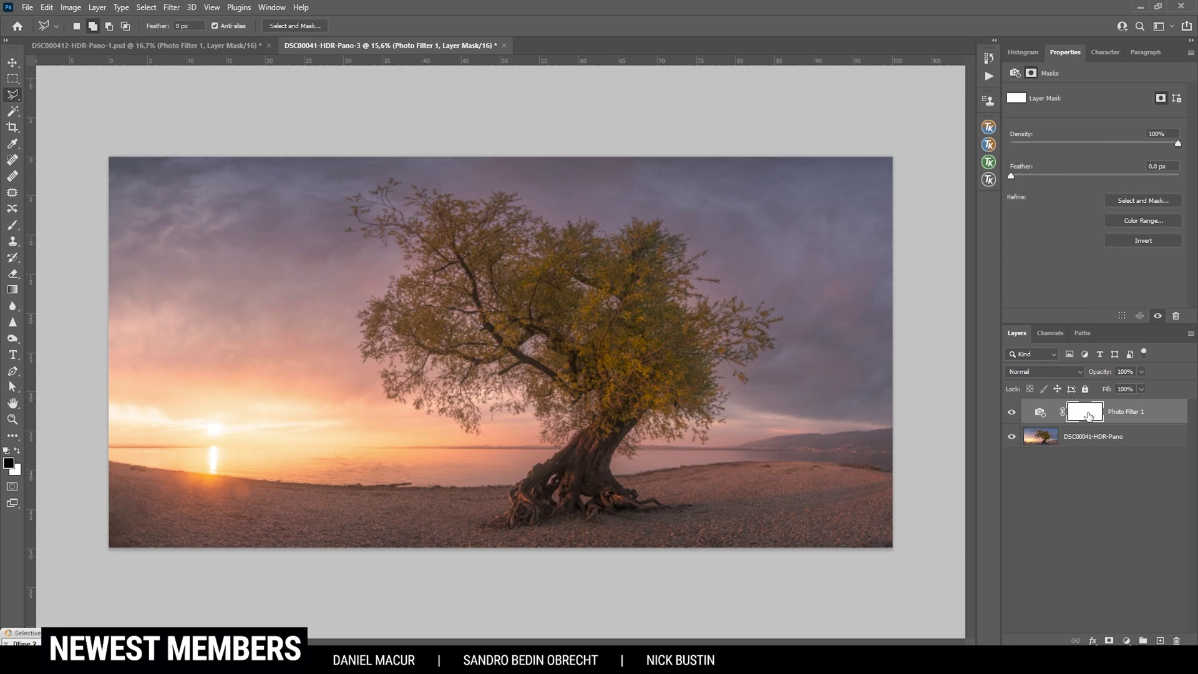
{"action": "left_click_drag", "start_coordinate": [1089, 417], "coordinate": [1092, 419]}
{"action": "key", "text": "ctrl+i"}
Paint the warming back in around the sun with a large white brush
{"action": "key", "text": "b"}
{"action": "key", "text": "x"}
{"action": "left_click_drag", "start_coordinate": [246, 425], "coordinate": [287, 400]}
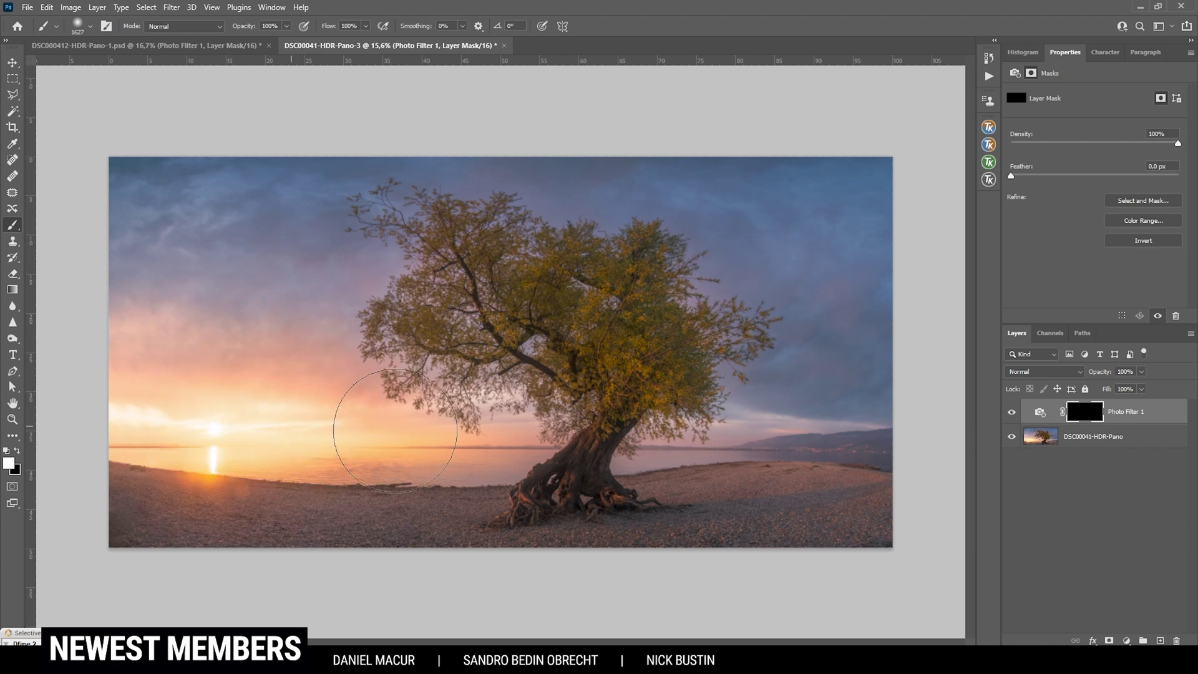
{"action": "left_click_drag", "start_coordinate": [233, 388], "coordinate": [173, 387]}
{"action": "left_click", "coordinate": [1011, 413]}
{"action": "left_click", "coordinate": [1040, 411]}
{"action": "key", "text": "i"}
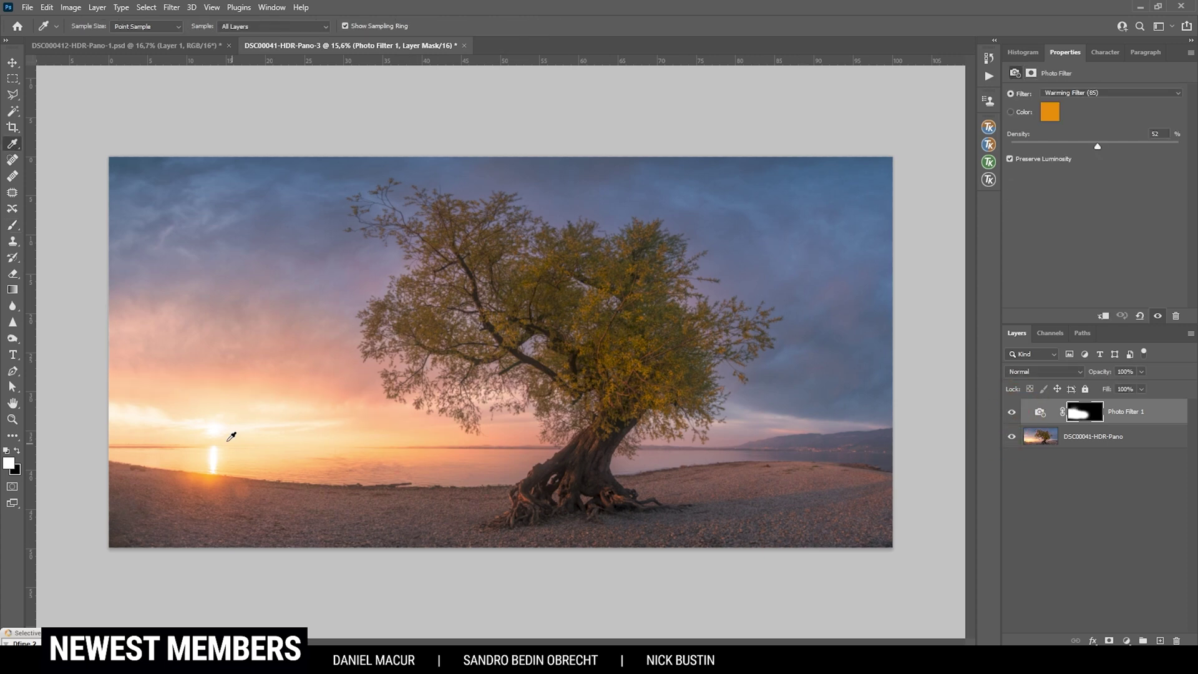
Add a new Soft Light layer and set the brush opacity to 13%
{"action": "left_click", "coordinate": [1159, 641]}
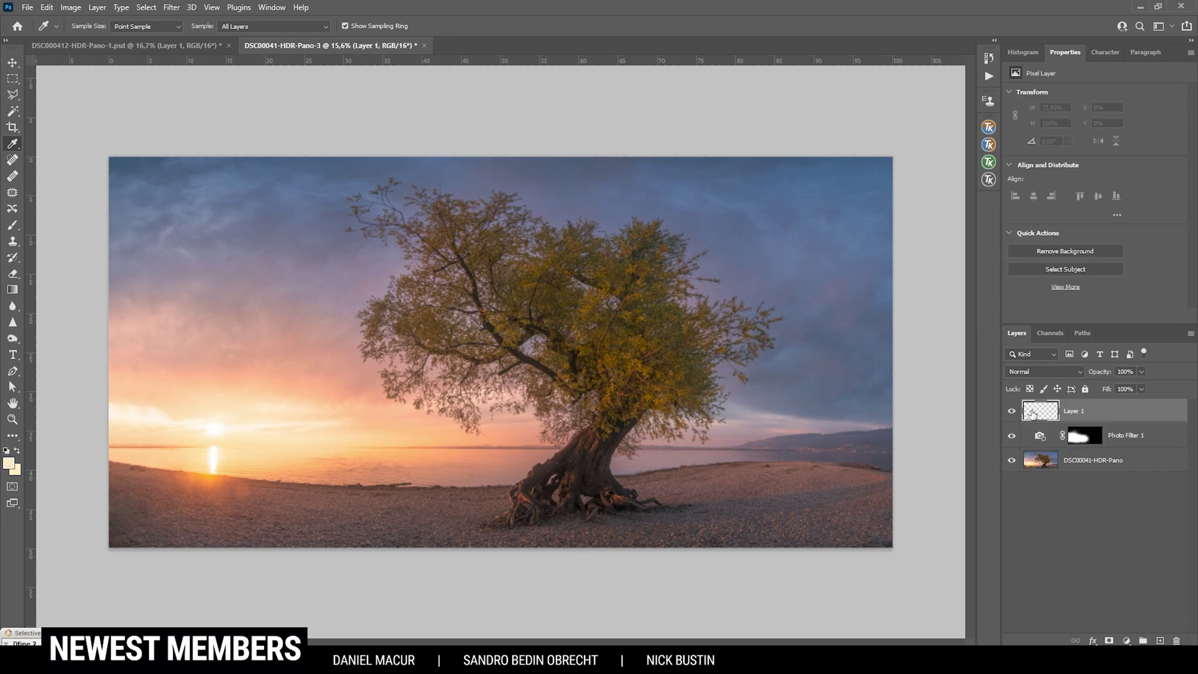
{"action": "left_click", "coordinate": [1060, 371]}
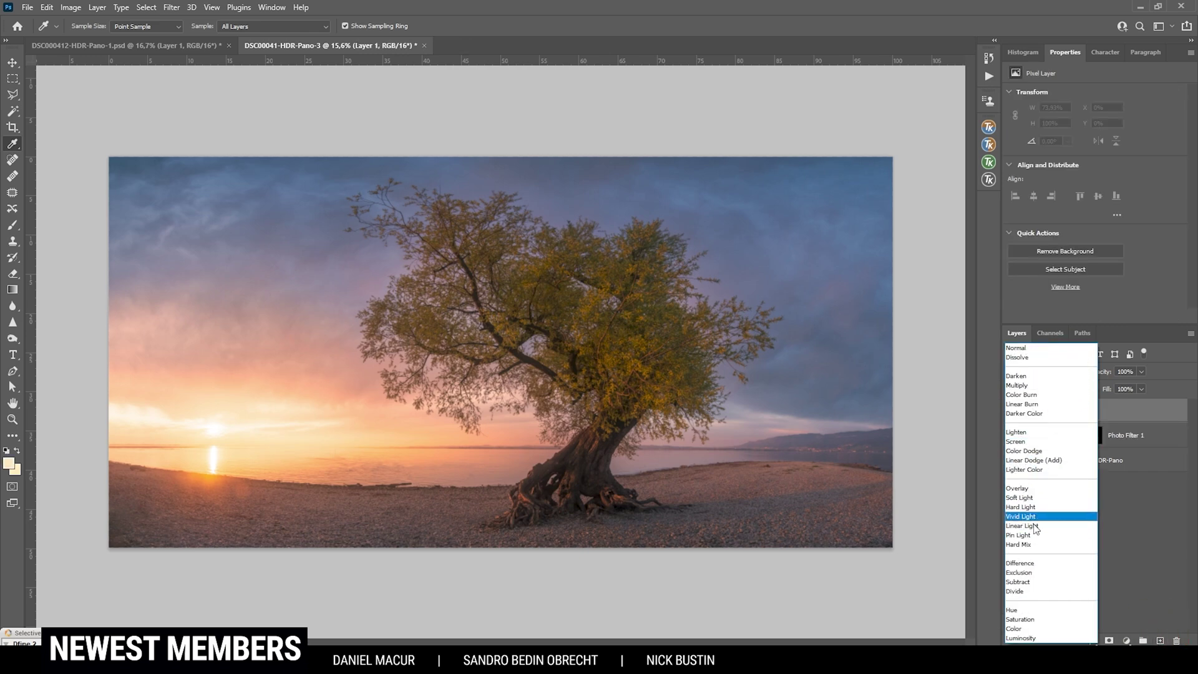
{"action": "left_click", "coordinate": [1040, 498]}
{"action": "key", "text": "b"}
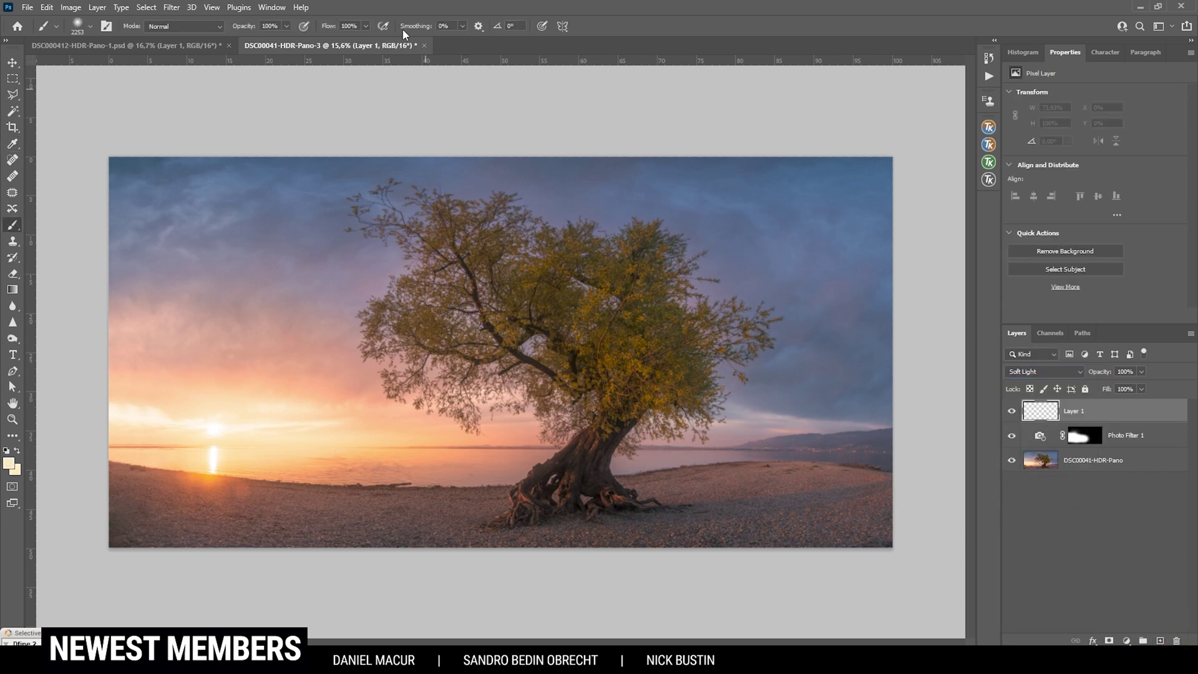
{"action": "left_click", "coordinate": [286, 25]}
{"action": "left_click_drag", "start_coordinate": [286, 42], "coordinate": [239, 43]}
{"action": "left_click", "coordinate": [435, 5]}
Paint faint light-peach (#ffe4bb) strokes over the sunset sky with a 1512 px brush
{"action": "left_click", "coordinate": [9, 466]}
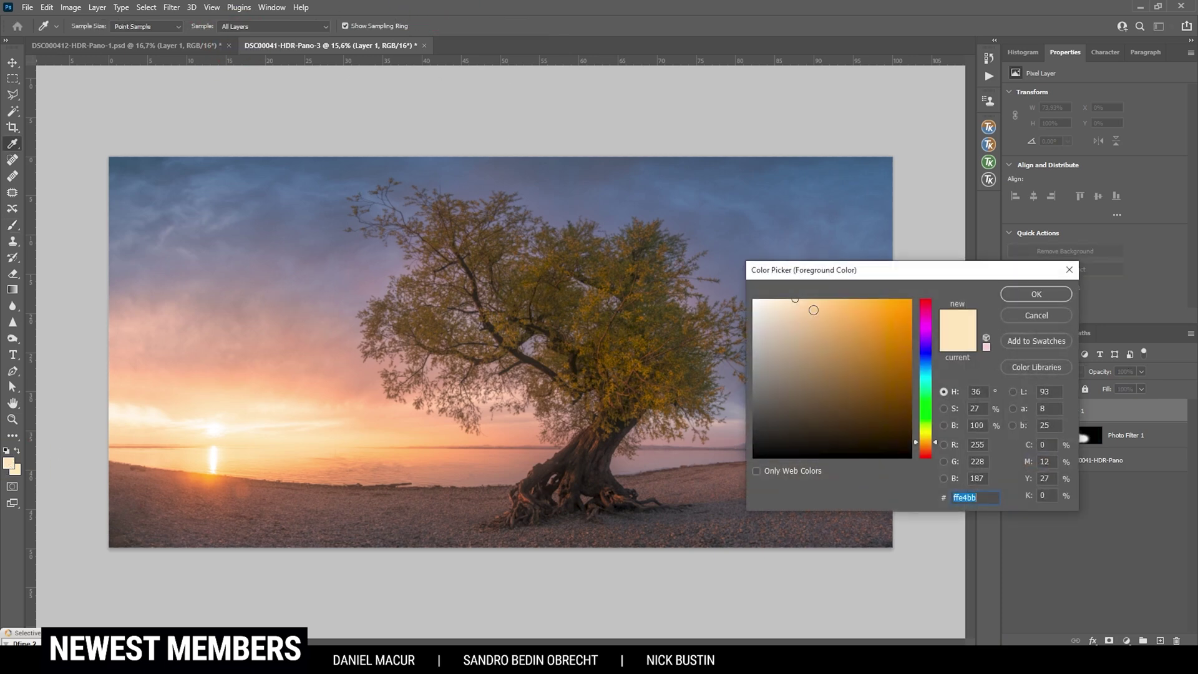
{"action": "left_click", "coordinate": [1030, 294]}
{"action": "mouse_move", "coordinate": [206, 409]}
{"action": "left_mouse_down"}
{"action": "mouse_move", "coordinate": [178, 418]}
{"action": "mouse_move", "coordinate": [222, 420]}
{"action": "mouse_move", "coordinate": [227, 433]}
{"action": "mouse_move", "coordinate": [308, 414]}
{"action": "mouse_move", "coordinate": [185, 431]}
{"action": "mouse_move", "coordinate": [129, 423]}
{"action": "mouse_move", "coordinate": [254, 424]}
{"action": "mouse_move", "coordinate": [358, 455]}
{"action": "mouse_move", "coordinate": [350, 428]}
{"action": "mouse_move", "coordinate": [468, 406]}
{"action": "mouse_move", "coordinate": [269, 387]}
{"action": "mouse_move", "coordinate": [247, 433]}
{"action": "mouse_move", "coordinate": [128, 423]}
{"action": "left_mouse_up"}
{"action": "left_click_drag", "start_coordinate": [315, 456], "coordinate": [171, 430]}
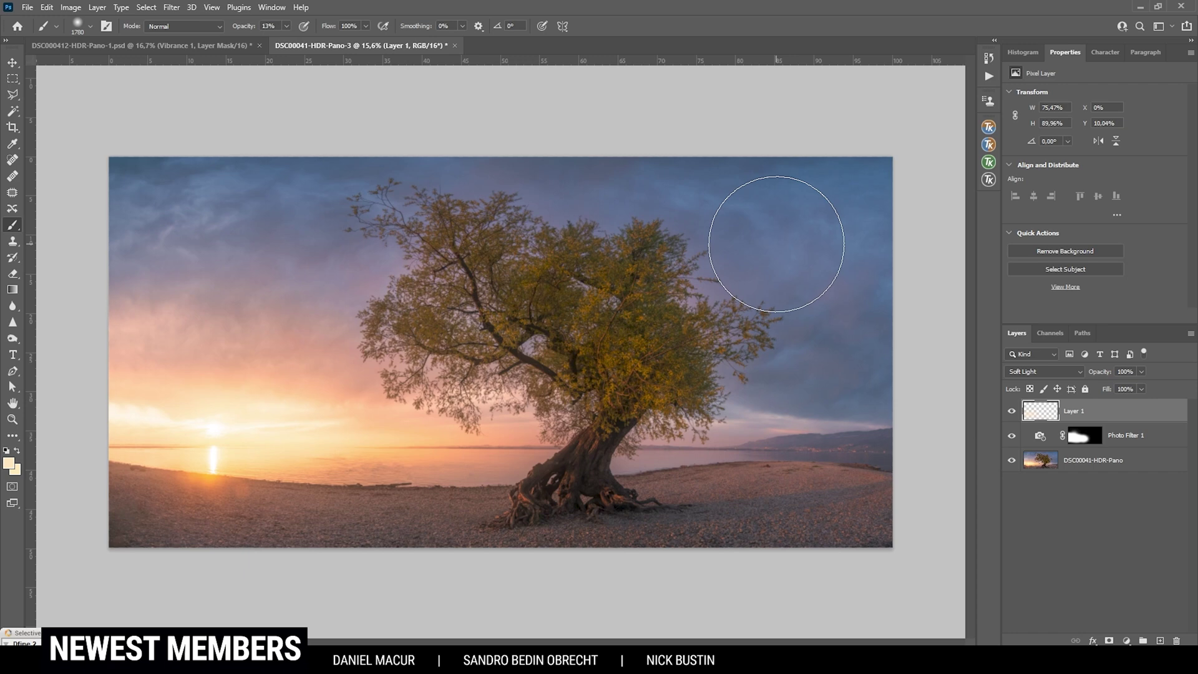
{"action": "left_click", "coordinate": [1127, 640]}
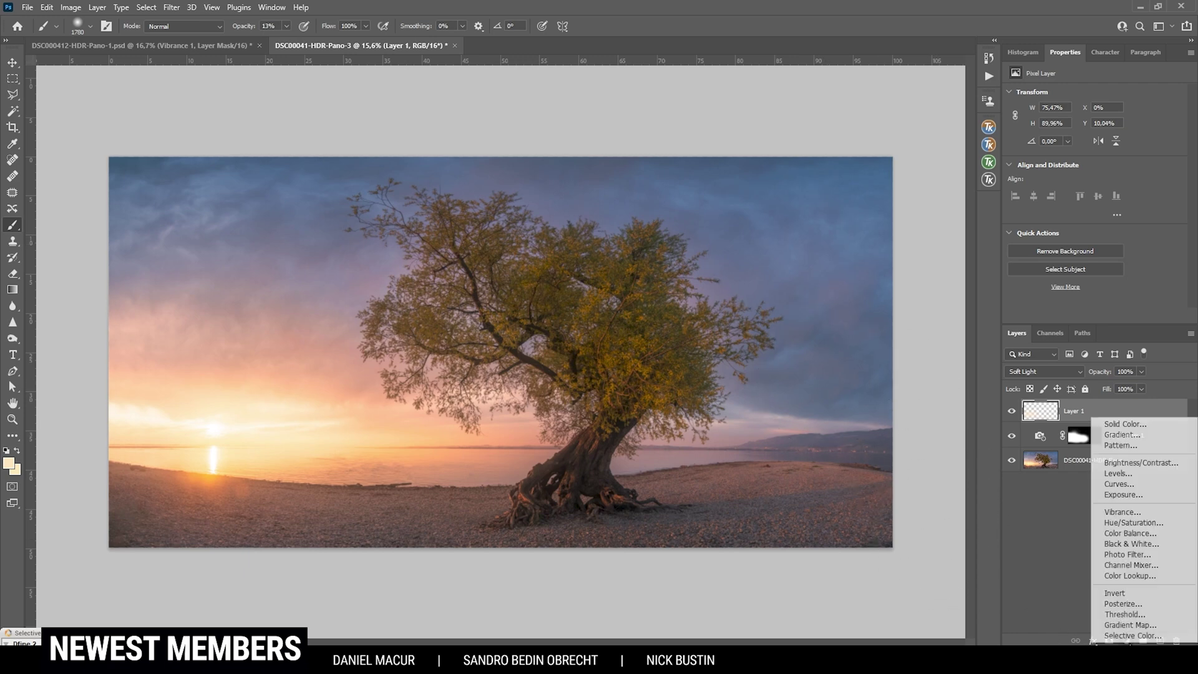
Add a Vibrance layer at +23 and merge all layers into one pixel layer
{"action": "left_click", "coordinate": [1142, 513]}
{"action": "left_click_drag", "start_coordinate": [1096, 107], "coordinate": [1101, 107]}
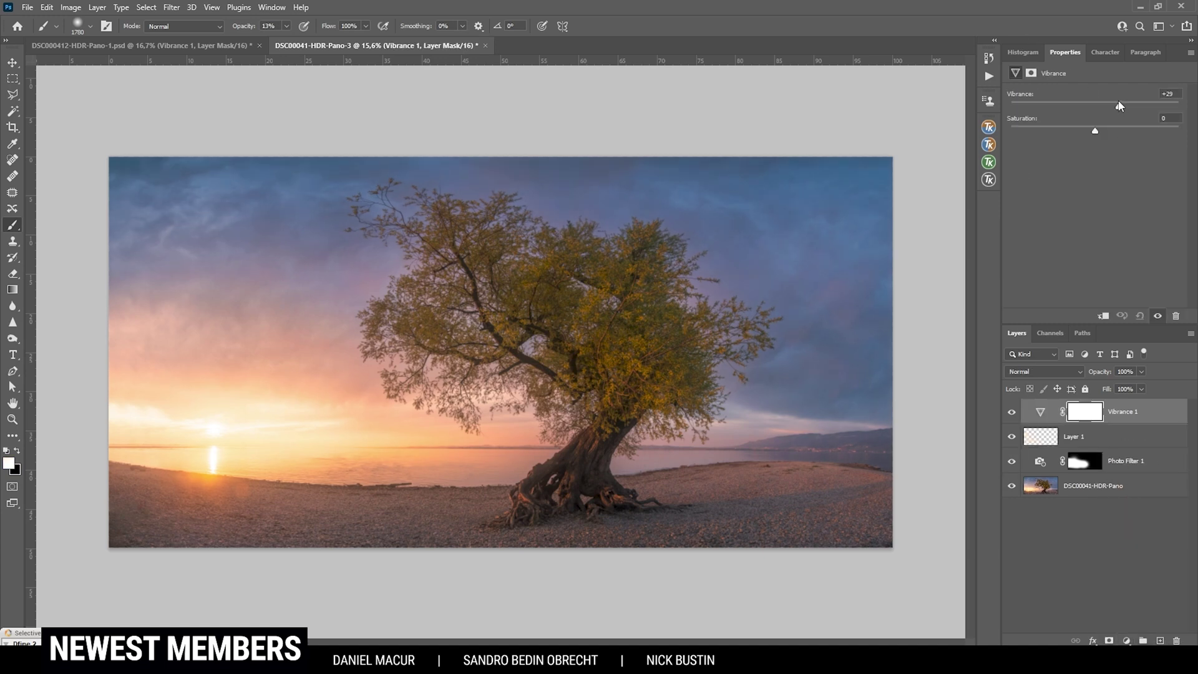
{"action": "left_click_drag", "start_coordinate": [1116, 104], "coordinate": [1115, 104]}
{"action": "scroll", "coordinate": [685, 310], "scroll_direction": "up", "scroll_amount": 1}
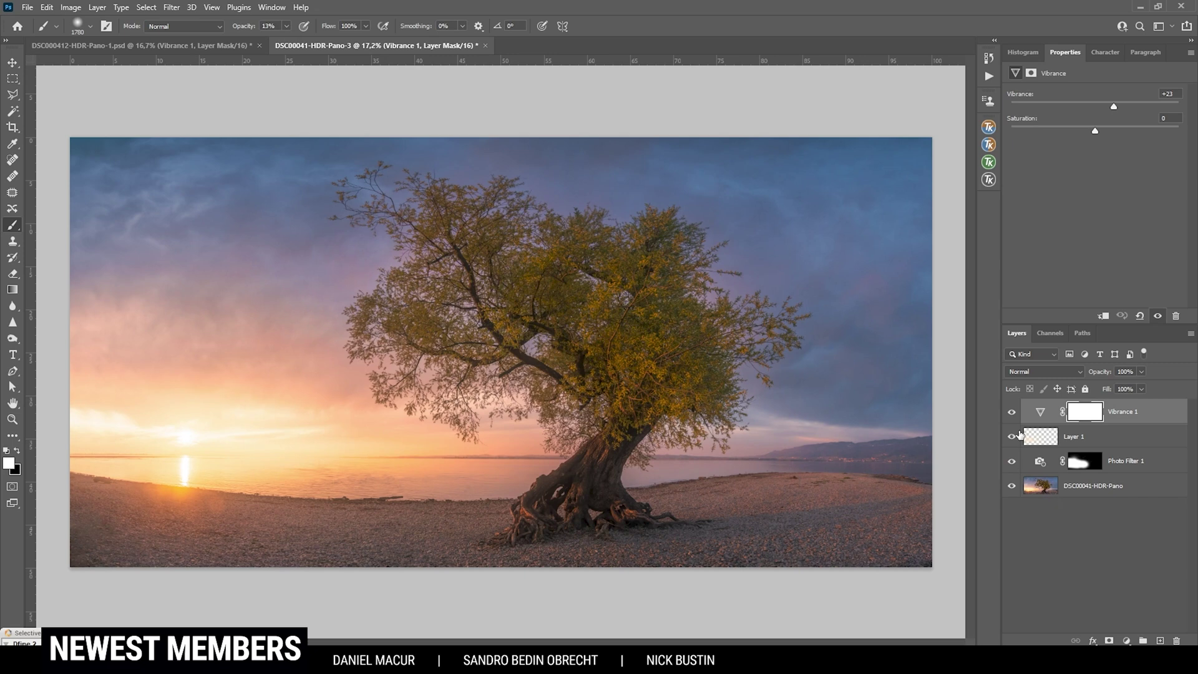
{"action": "left_click", "coordinate": [1094, 493]}
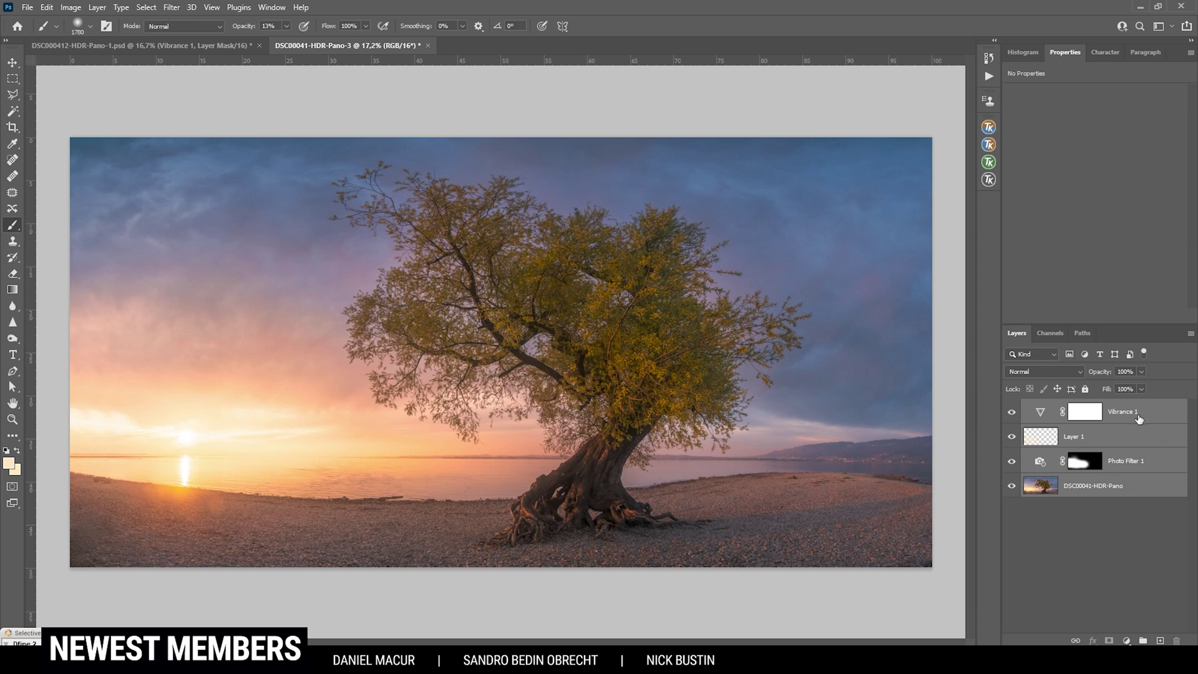
{"action": "key", "text": "ctrl+shift+e"}
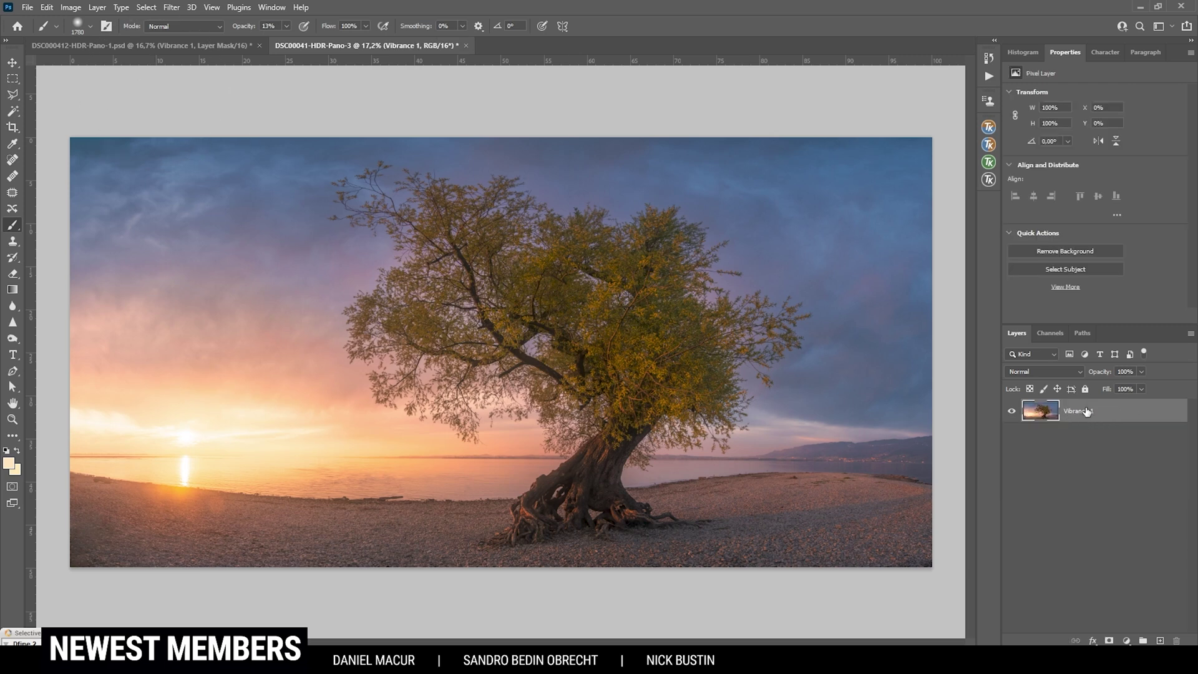
Launch Color Efex Pro 4, check the Polarisation filter on and off, and add an empty filter slot
{"action": "left_click", "coordinate": [192, 7]}
{"action": "mouse_move", "coordinate": [236, 293]}
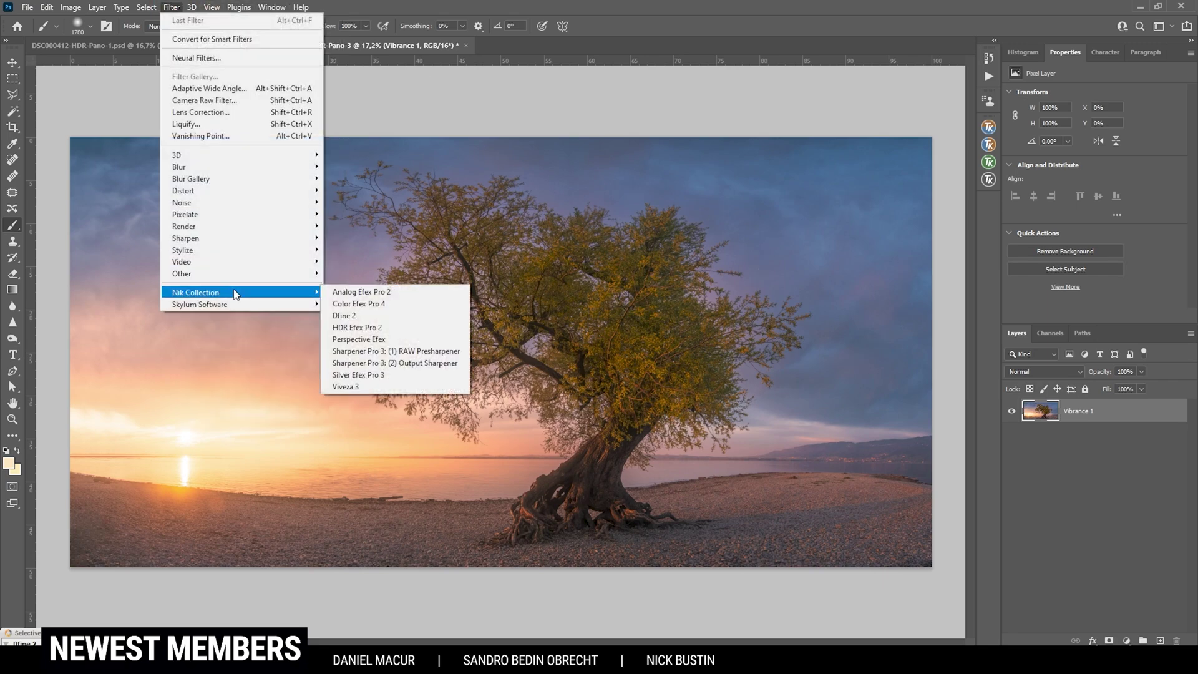
{"action": "left_click", "coordinate": [362, 304]}
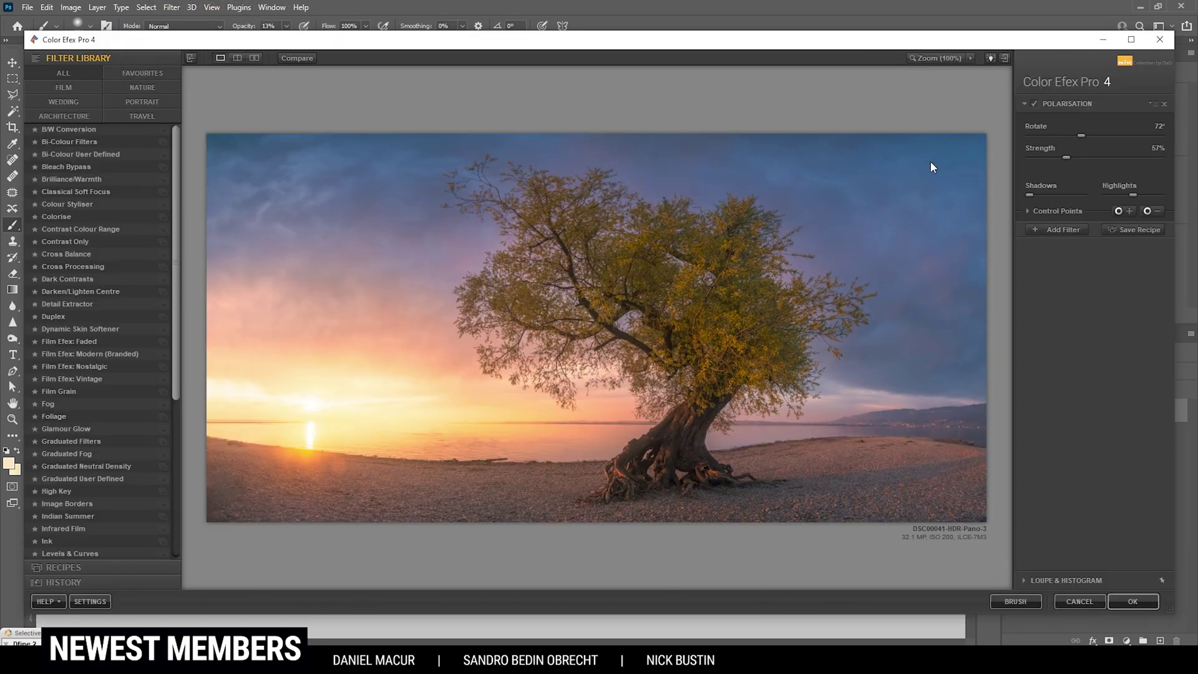
{"action": "left_click_drag", "start_coordinate": [176, 192], "coordinate": [175, 359]}
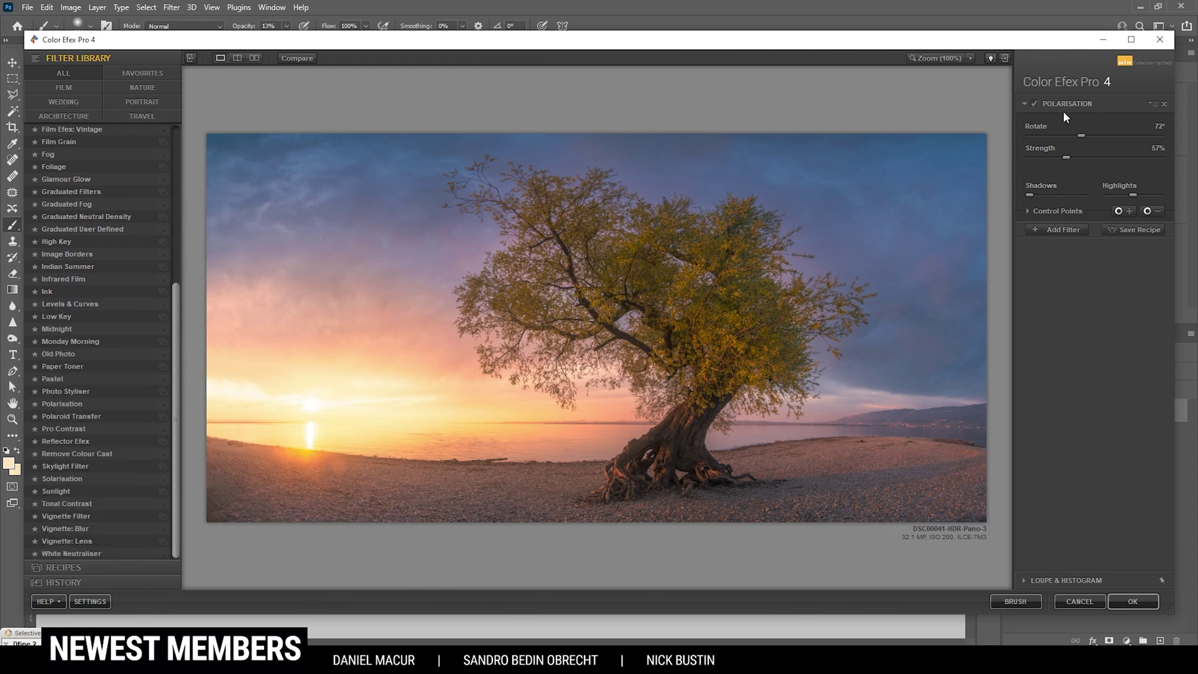
{"action": "left_click", "coordinate": [1034, 104]}
{"action": "left_click", "coordinate": [1035, 104]}
{"action": "left_click", "coordinate": [1065, 229]}
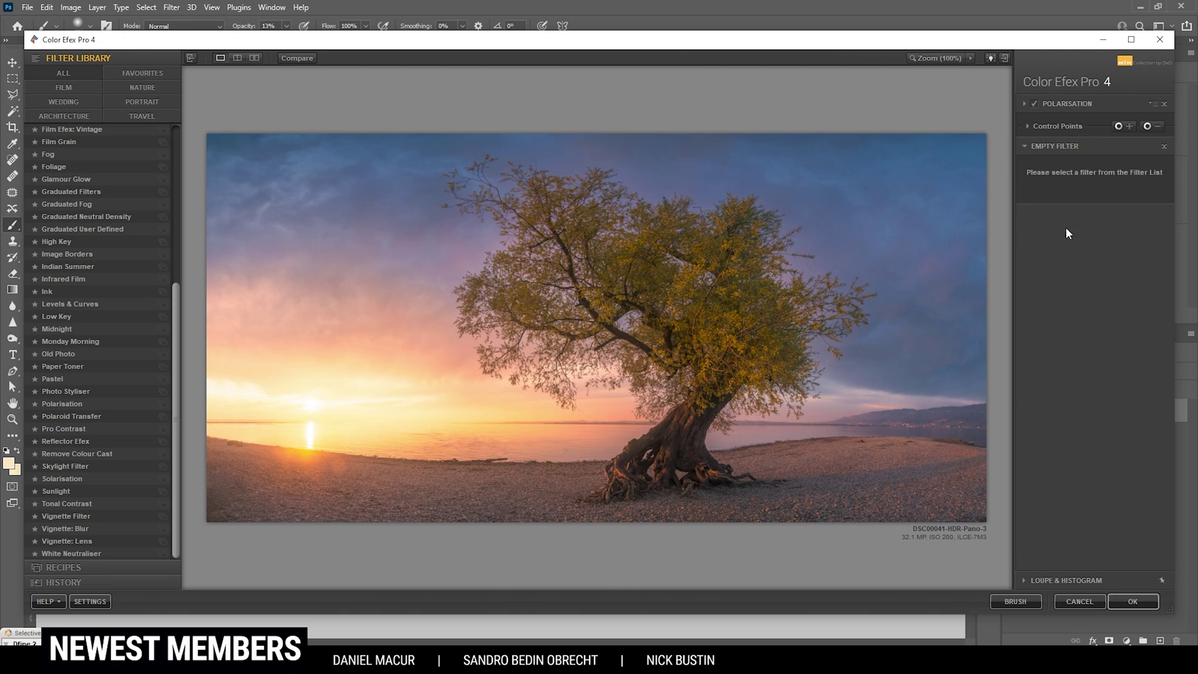
{"action": "left_click_drag", "start_coordinate": [175, 319], "coordinate": [174, 149]}
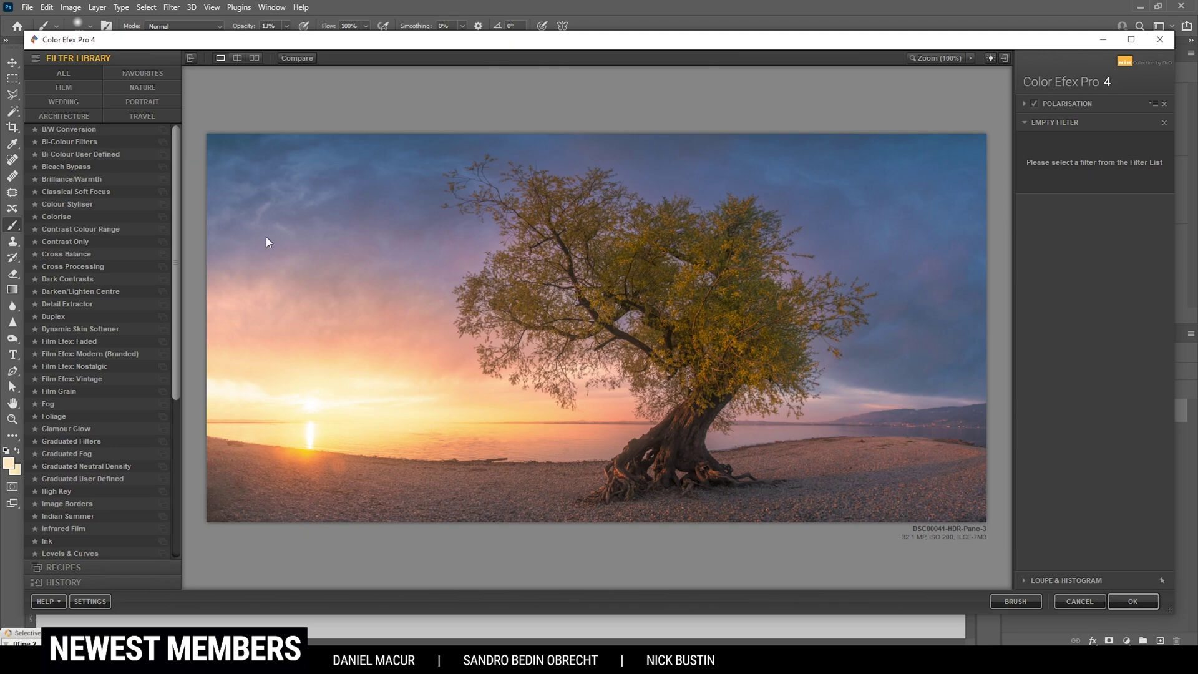
Add Glamour Glow with Glow 23% and Saturation -11%, plus a control point on the tree canopy
{"action": "left_click", "coordinate": [69, 427]}
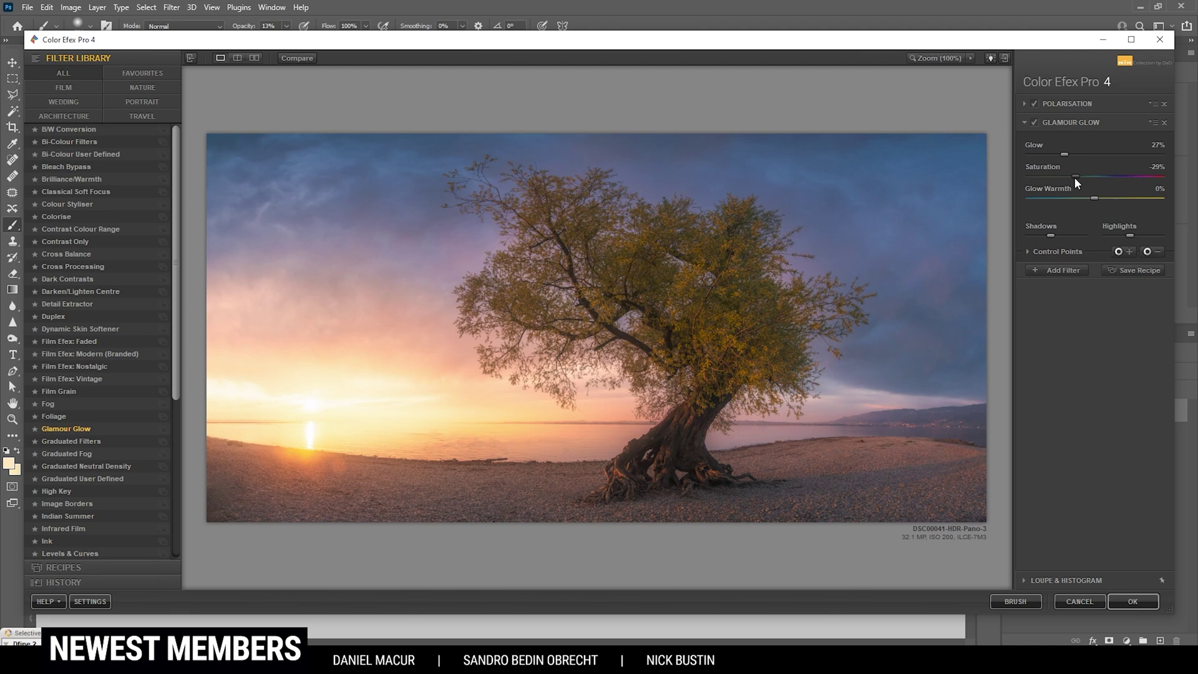
{"action": "left_click_drag", "start_coordinate": [1076, 175], "coordinate": [1089, 177]}
{"action": "left_click", "coordinate": [626, 265]}
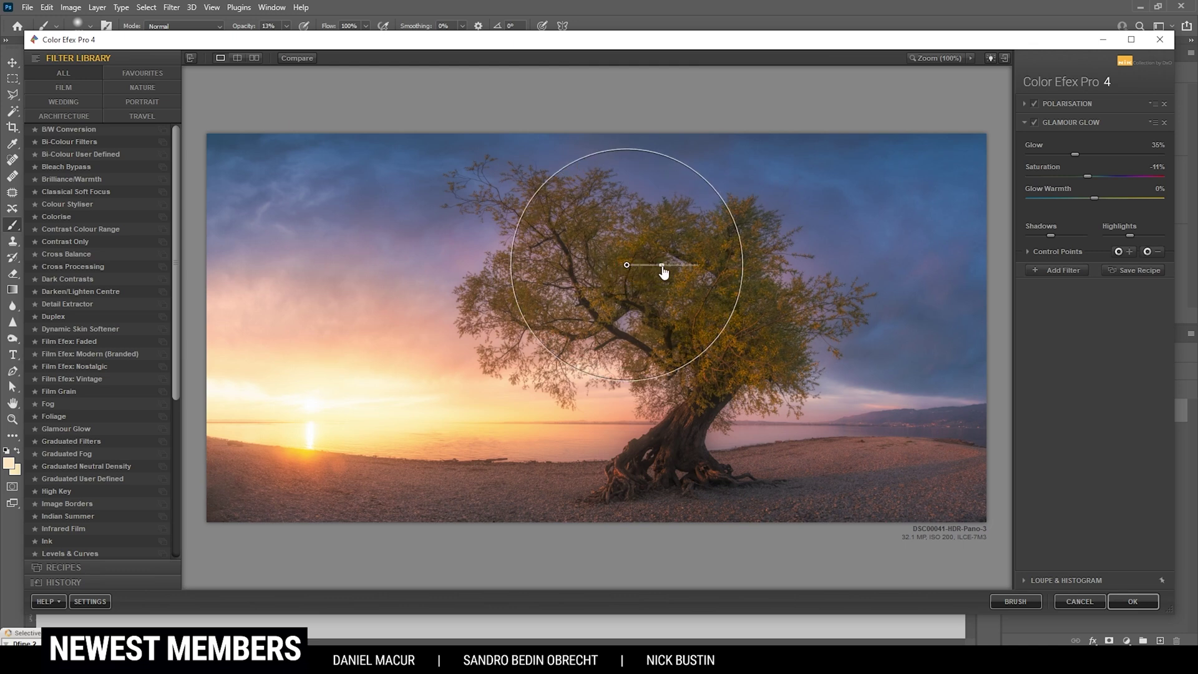
{"action": "left_click_drag", "start_coordinate": [626, 265], "coordinate": [603, 277]}
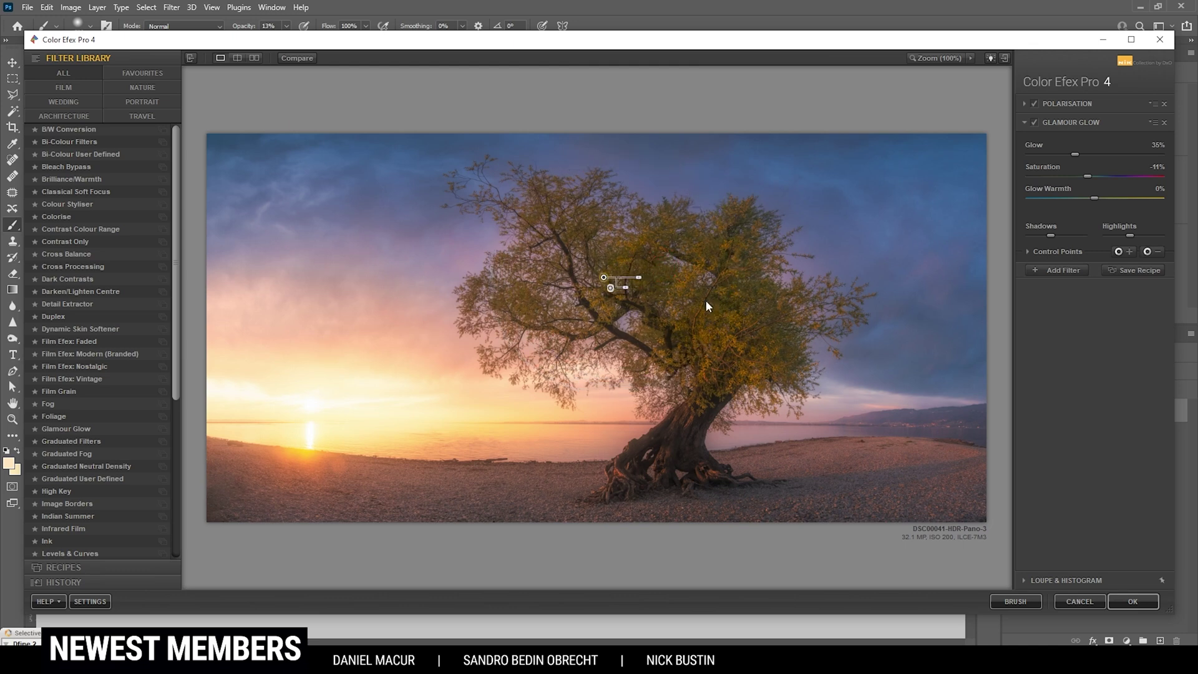
{"action": "left_click", "coordinate": [1034, 122]}
Place and enlarge a control point on the tree trunk, then apply the filters to Photoshop
{"action": "left_click", "coordinate": [1156, 251]}
{"action": "left_click", "coordinate": [732, 338]}
{"action": "left_click", "coordinate": [1118, 251]}
{"action": "left_click", "coordinate": [678, 445]}
{"action": "left_click_drag", "start_coordinate": [709, 448], "coordinate": [714, 448]}
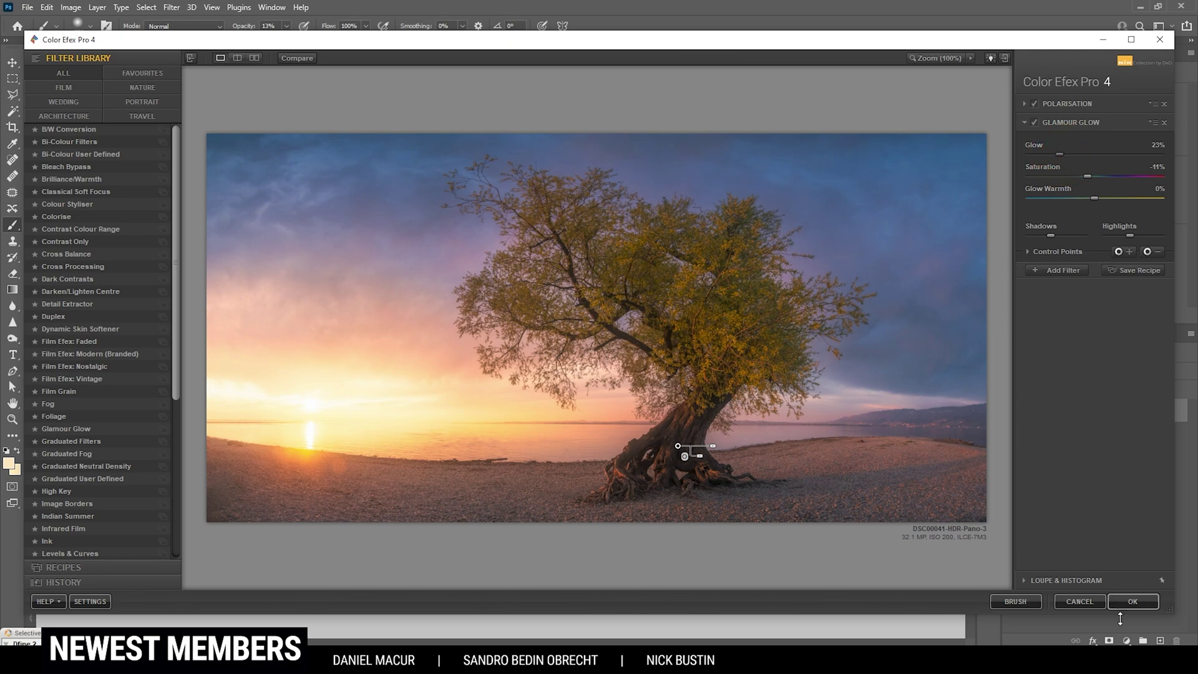
{"action": "left_click", "coordinate": [1129, 601]}
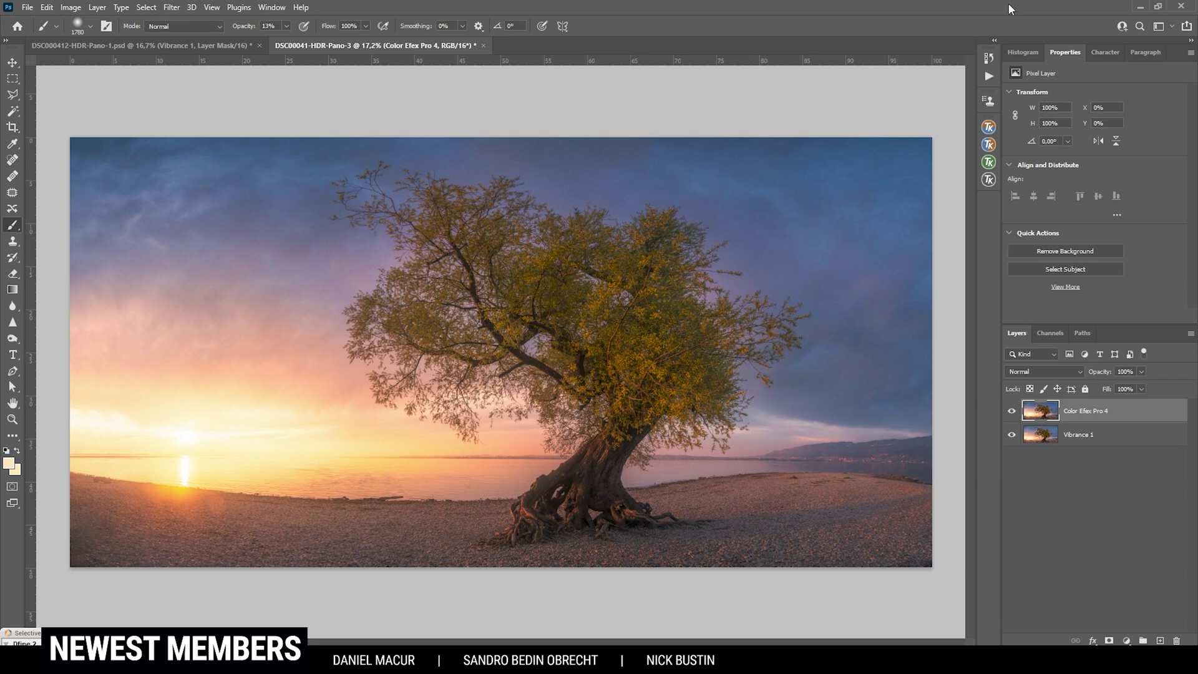
Check the histogram and add a Levels adjustment layer with white input 223
{"action": "left_click", "coordinate": [1026, 53]}
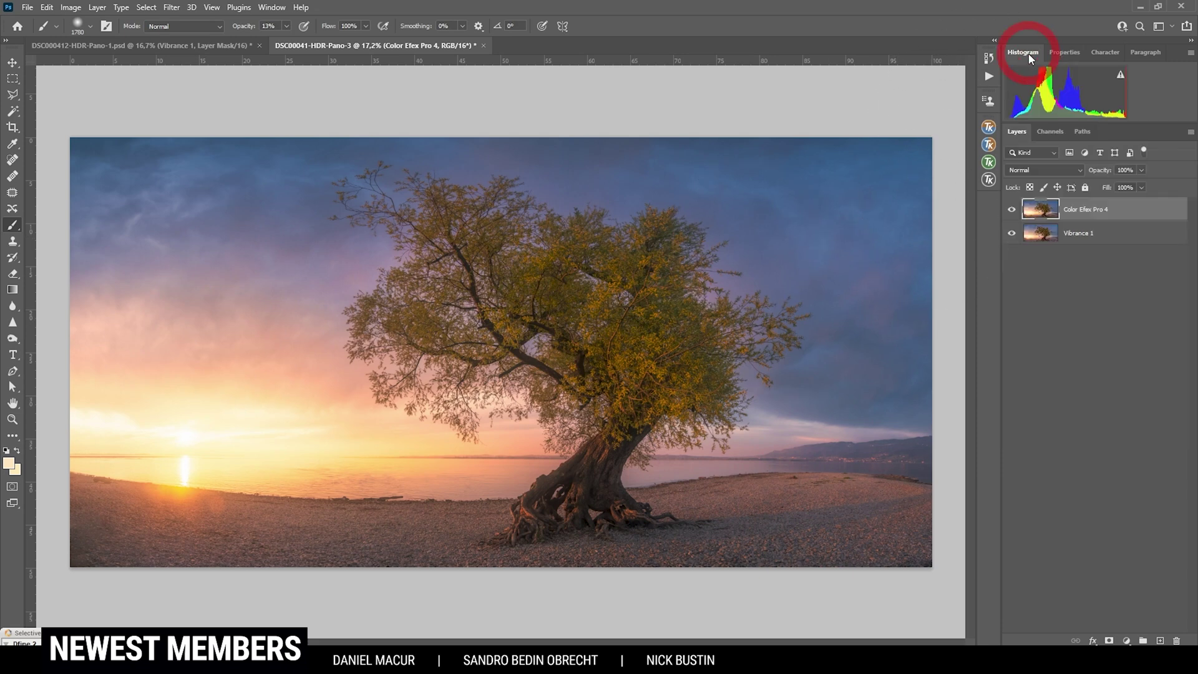
{"action": "left_click", "coordinate": [1127, 641]}
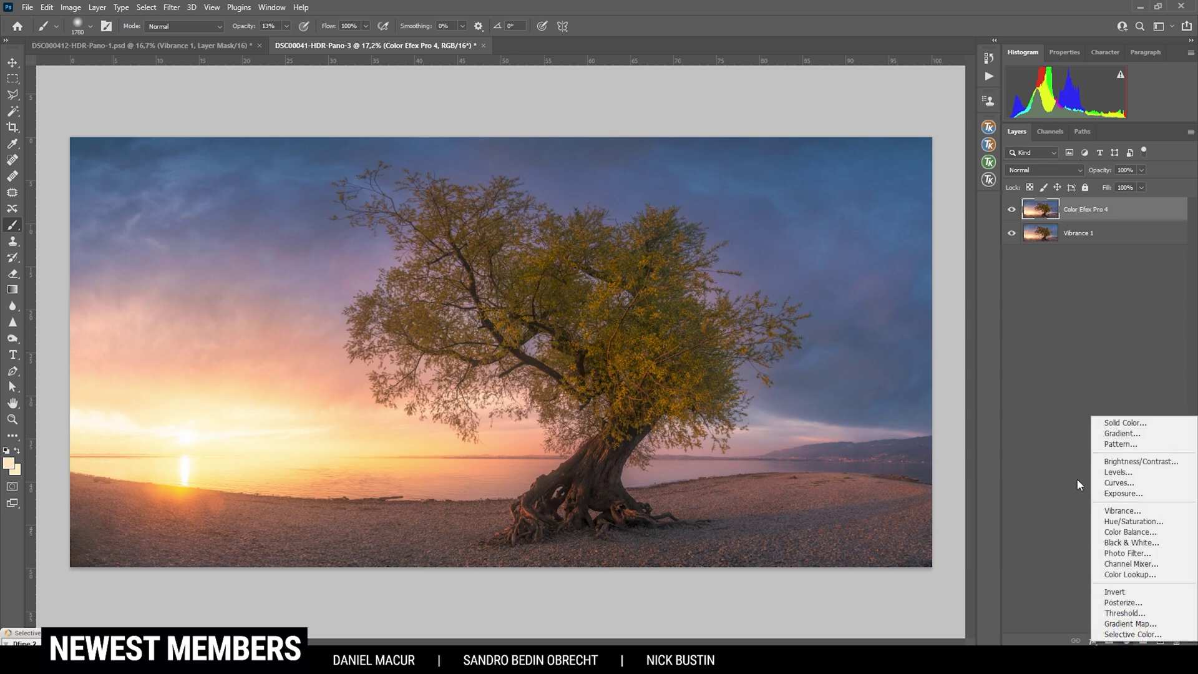
{"action": "left_click", "coordinate": [1129, 473]}
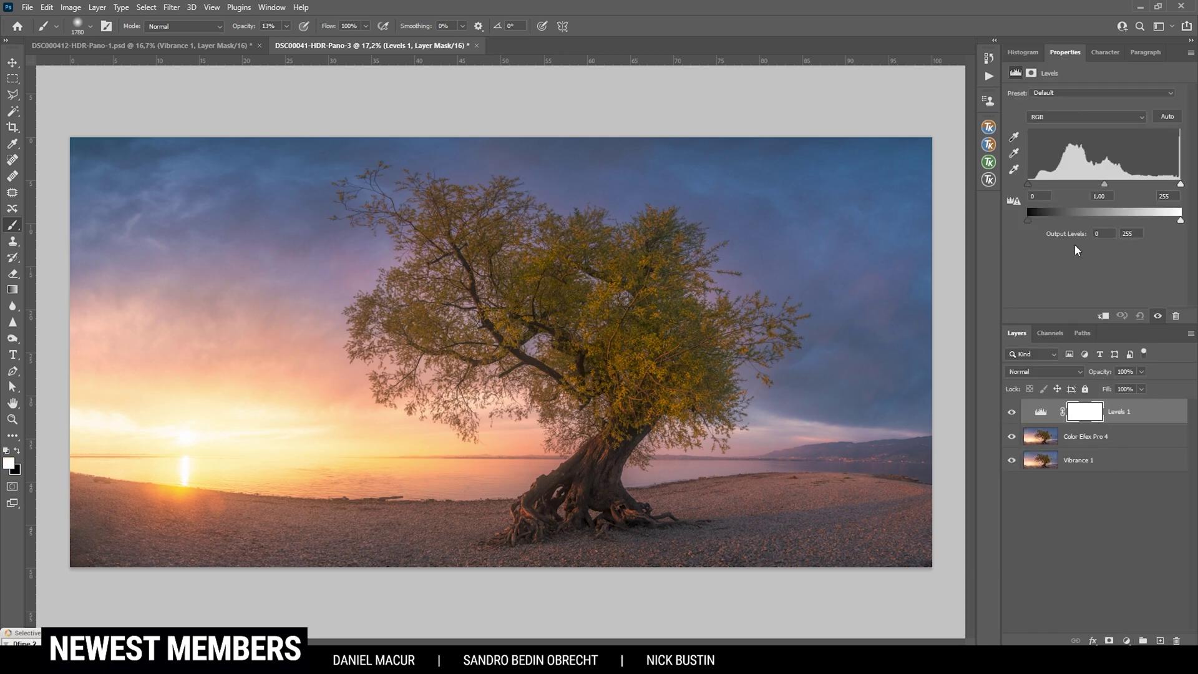
{"action": "left_click_drag", "start_coordinate": [1181, 185], "coordinate": [1164, 185]}
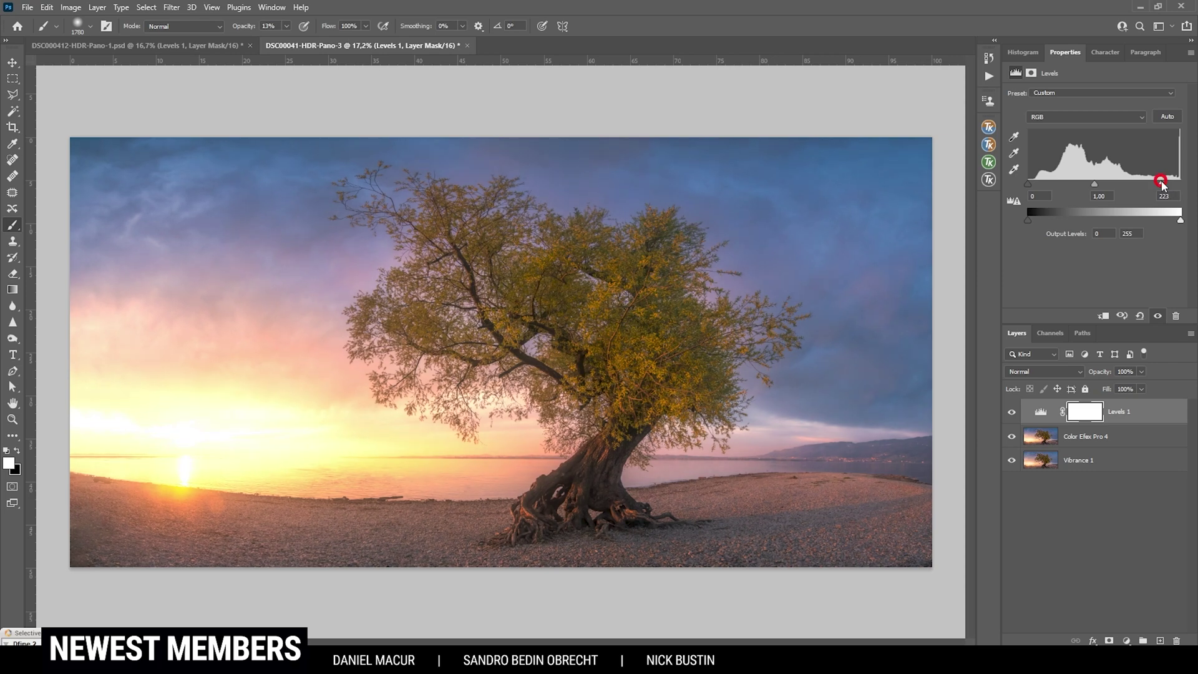
{"action": "left_click", "coordinate": [1012, 413]}
{"action": "left_click", "coordinate": [1012, 412]}
{"action": "left_click", "coordinate": [1012, 413]}
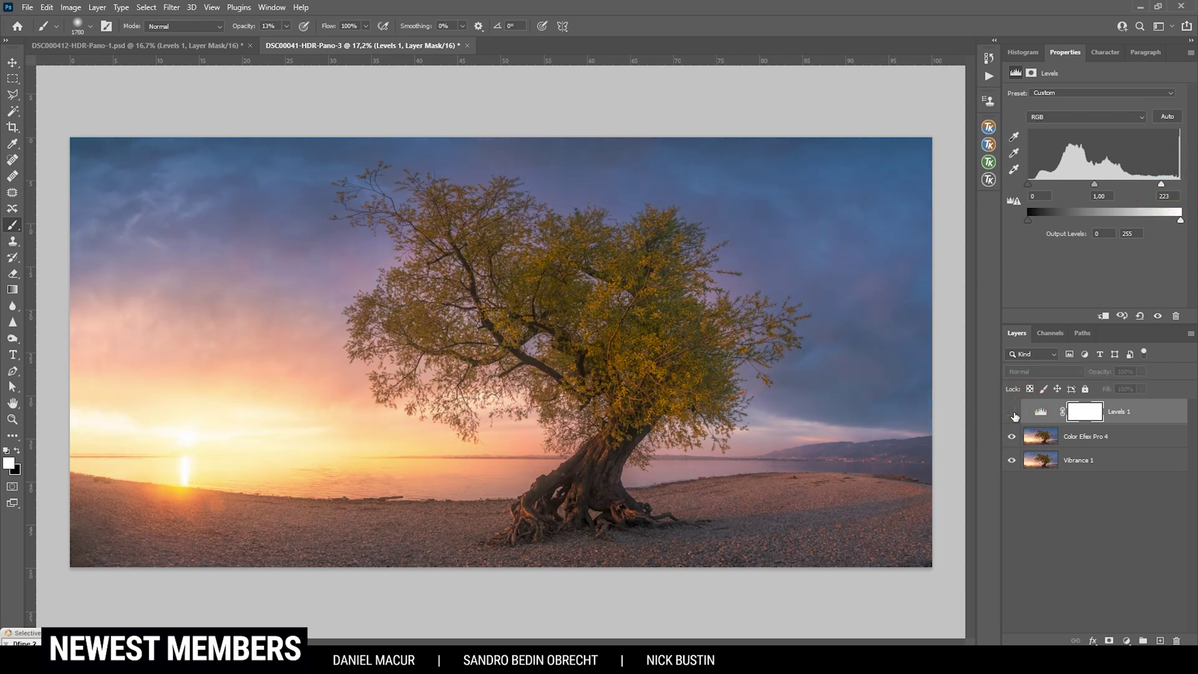
{"action": "left_click", "coordinate": [1012, 413]}
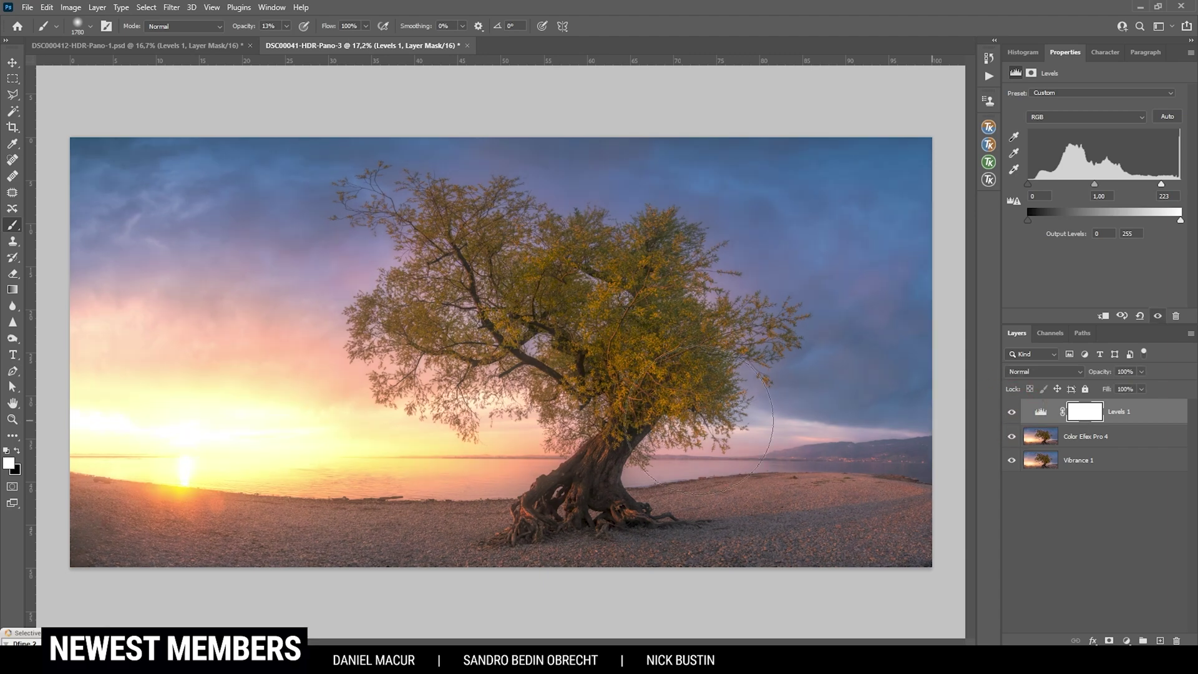
Mask the Levels effect out over the left sky with a black brush at 100% opacity
{"action": "left_click", "coordinate": [16, 449]}
{"action": "left_click", "coordinate": [286, 25]}
{"action": "left_click_drag", "start_coordinate": [286, 43], "coordinate": [384, 47]}
{"action": "right_click", "coordinate": [256, 413], "text": "alt"}
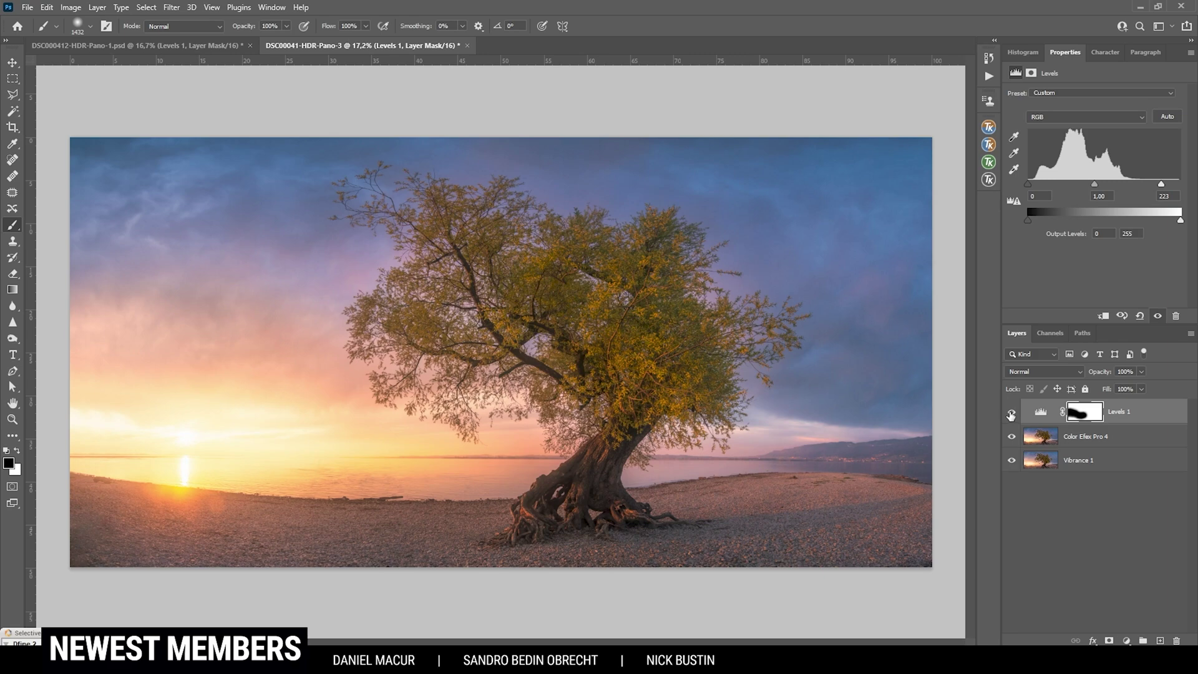
{"action": "left_click", "coordinate": [1011, 413]}
{"action": "left_click", "coordinate": [1011, 413]}
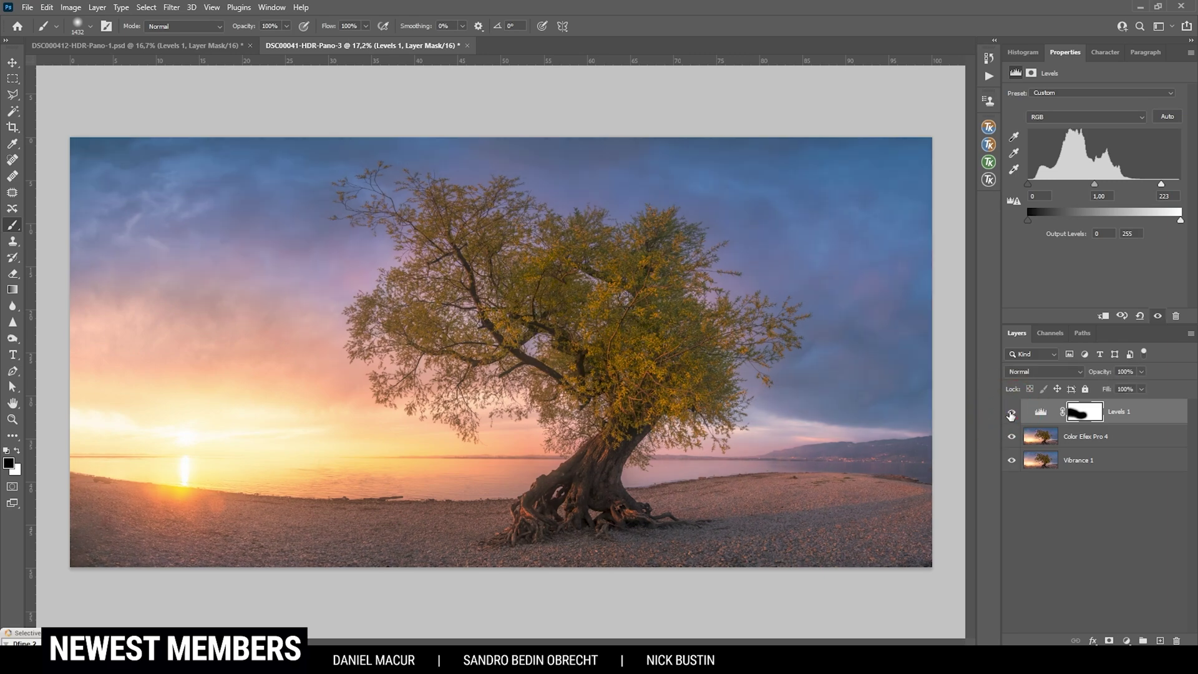